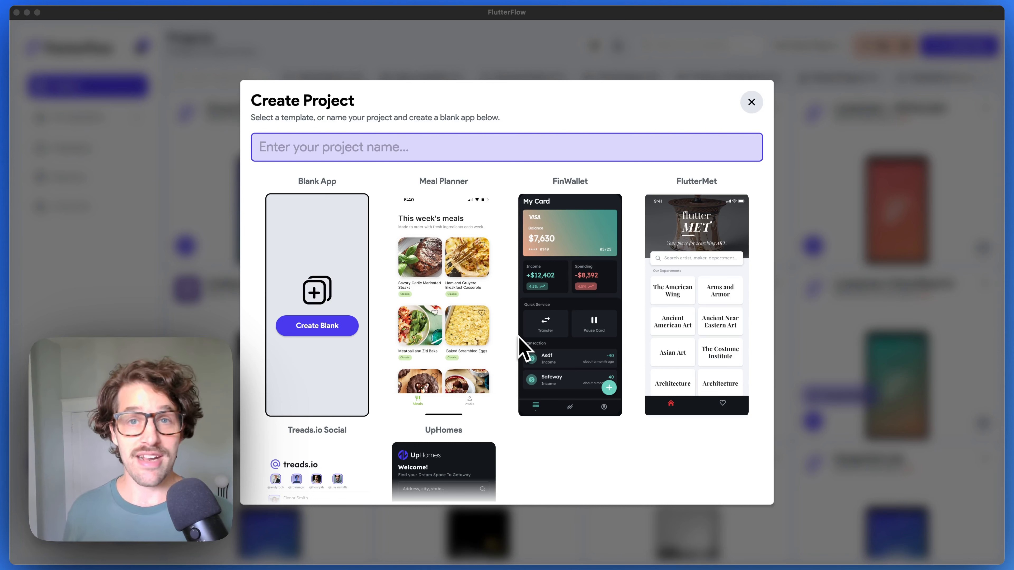
- Name the project nocode-auth and create a blank app
{"action": "left_click", "coordinate": [274, 151]}
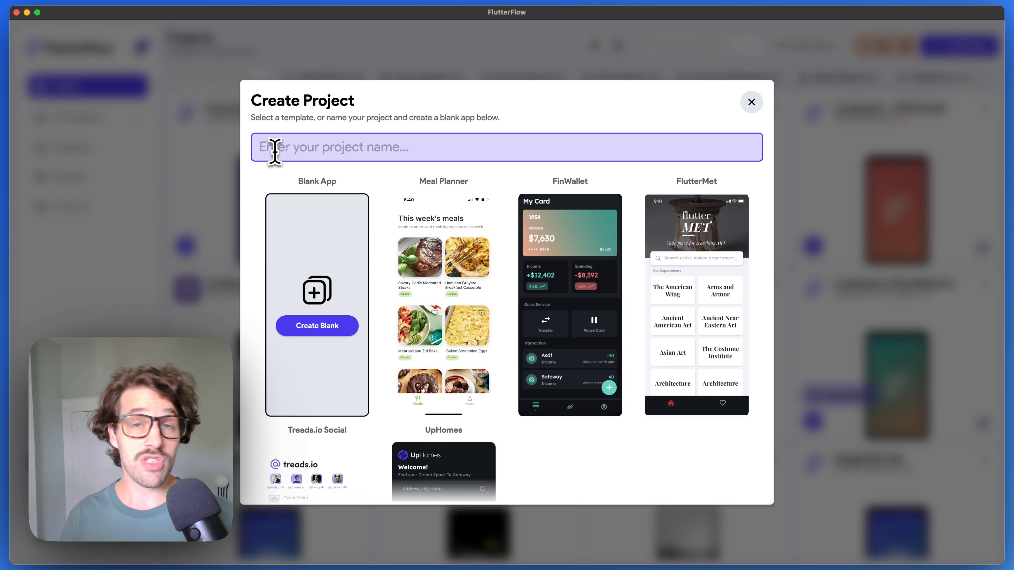
{"action": "key", "text": "BackSpace"}
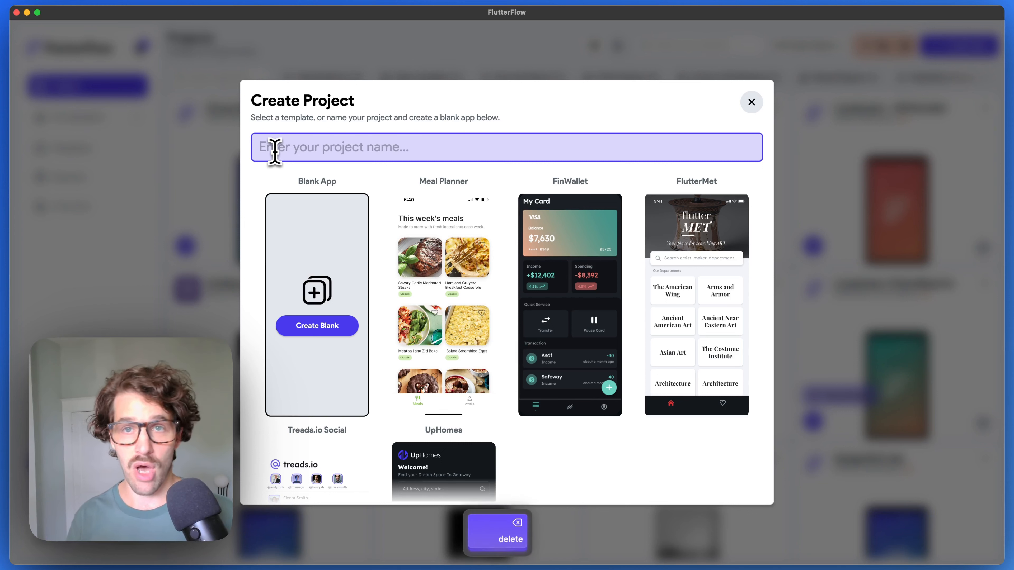
{"action": "type", "text": "nocode-auth"}
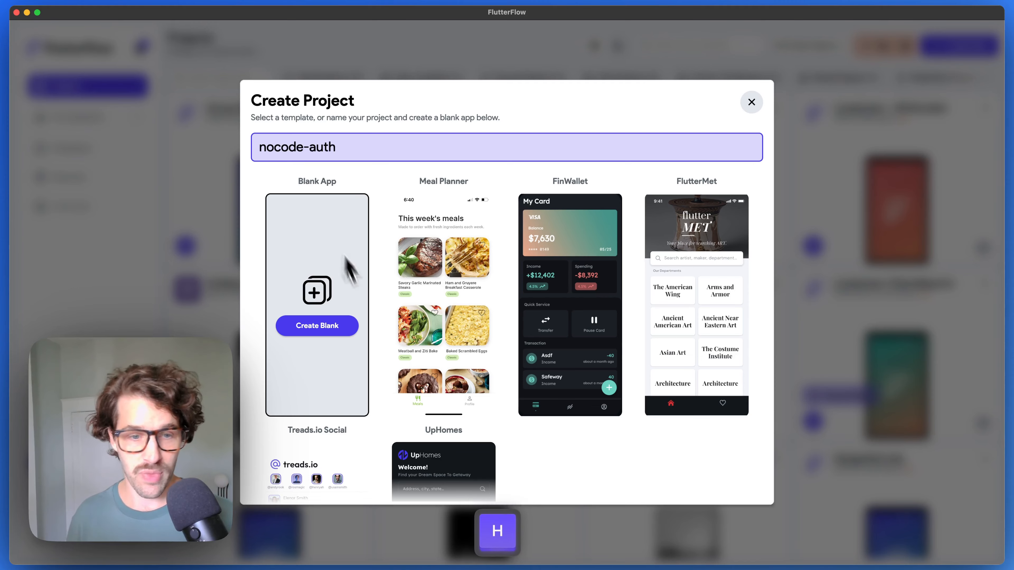
{"action": "left_click", "coordinate": [317, 325]}
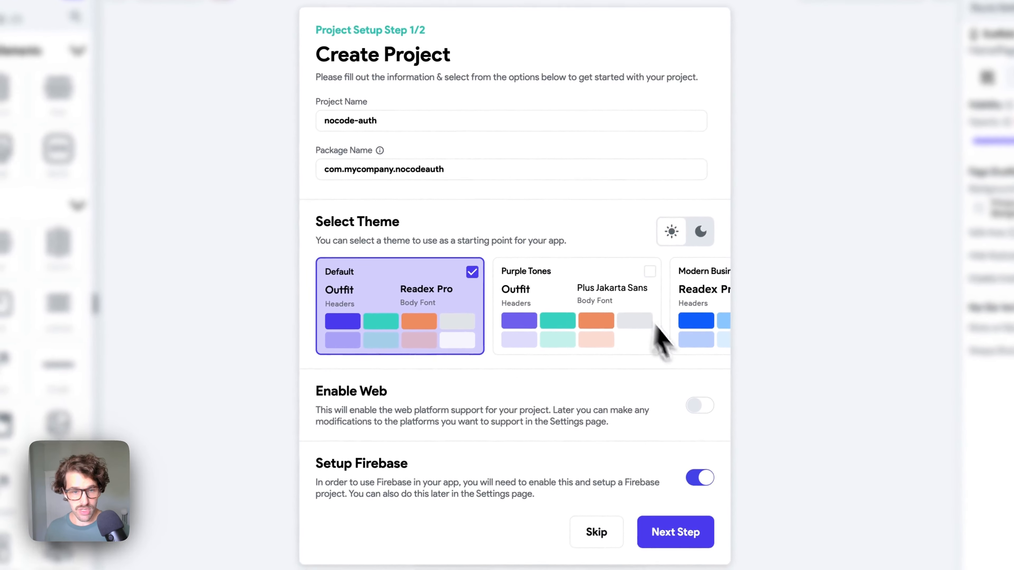
- Change the package name to com.nocodeuinocodeauth and enable web support
{"action": "left_click_drag", "start_coordinate": [395, 167], "coordinate": [347, 167]}
{"action": "type", "text": "nocodeui"}
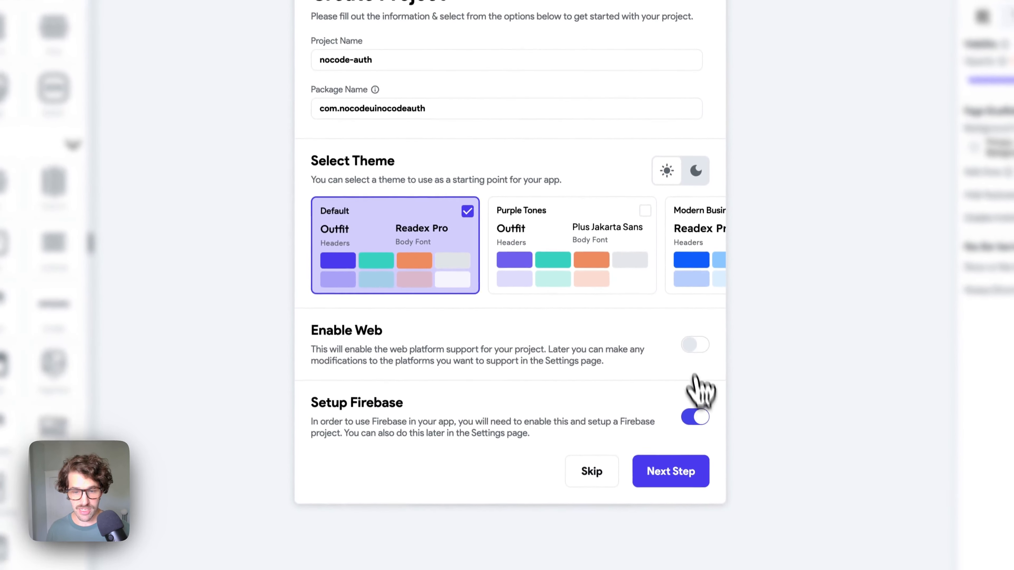
{"action": "left_click", "coordinate": [694, 339]}
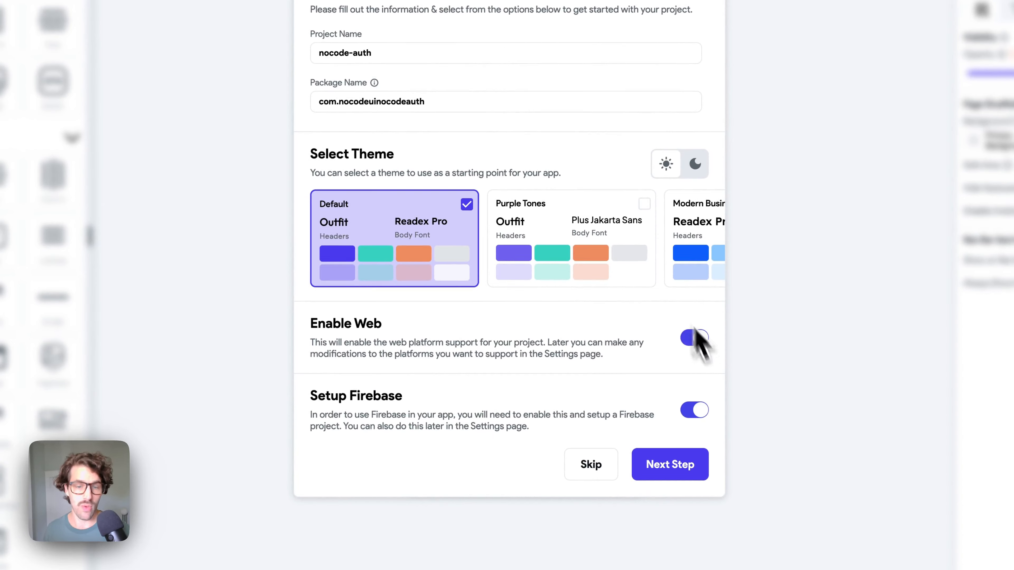
- Pick the Purple Tones theme for the app
{"action": "scroll", "coordinate": [561, 231], "scroll_direction": "right", "scroll_amount": 5}
{"action": "scroll", "coordinate": [559, 236], "scroll_direction": "right", "scroll_amount": 10}
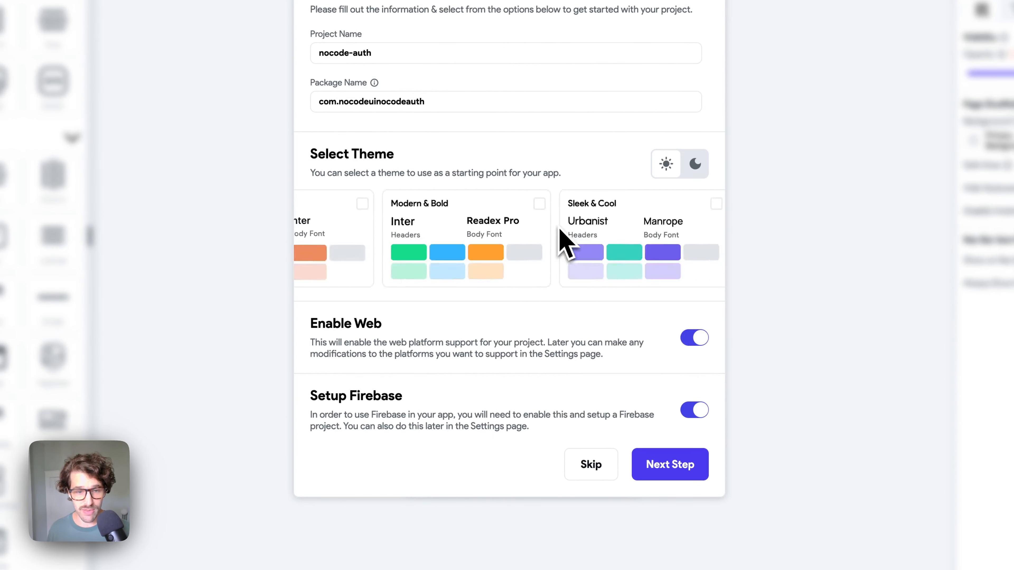
{"action": "scroll", "coordinate": [541, 248], "scroll_direction": "left", "scroll_amount": 8}
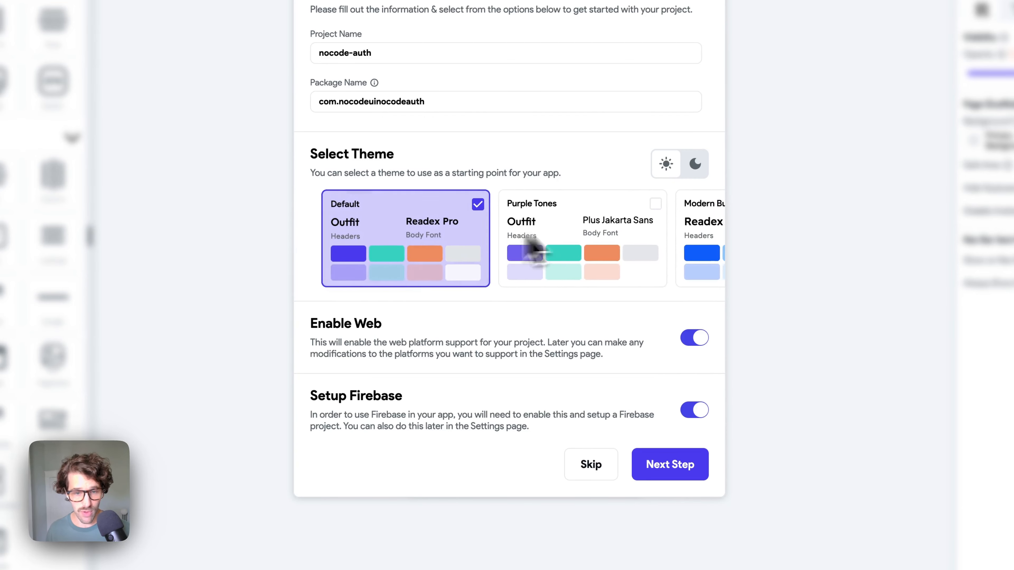
{"action": "left_click", "coordinate": [642, 208]}
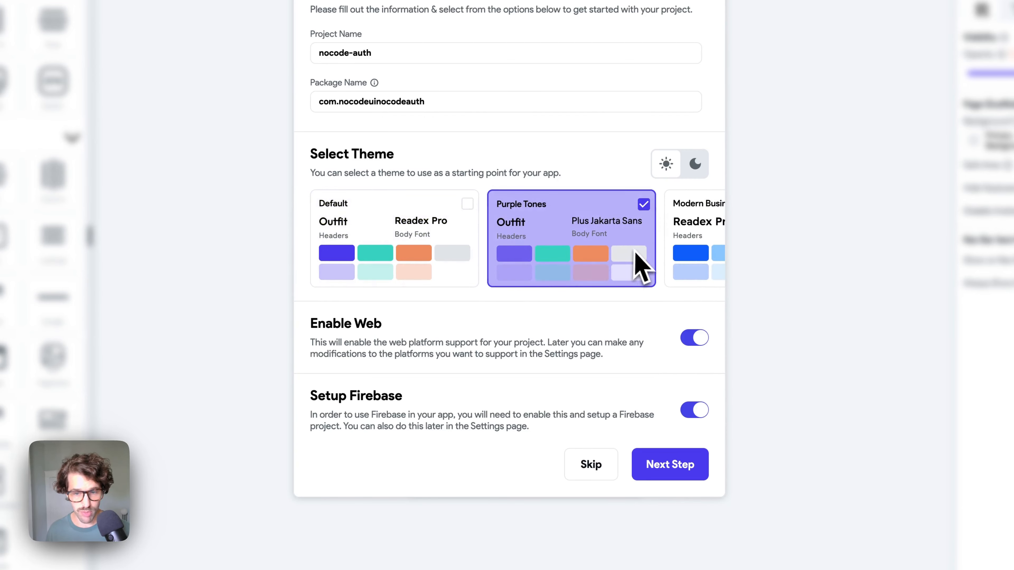
{"action": "scroll", "coordinate": [623, 266], "scroll_direction": "right", "scroll_amount": 3}
{"action": "scroll", "coordinate": [600, 251], "scroll_direction": "right", "scroll_amount": 12}
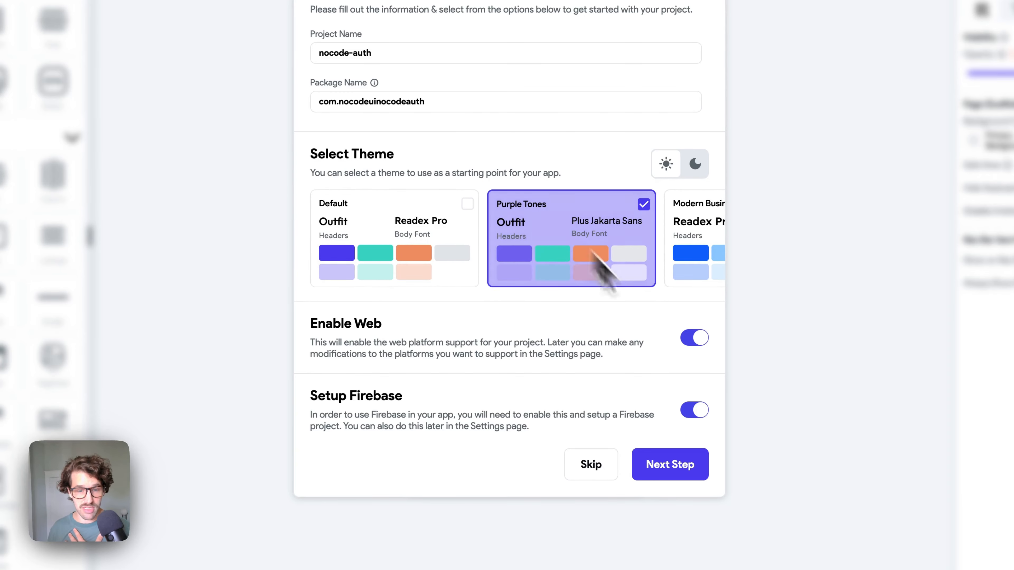
- Continue to the Setup Firebase step of project creation
{"action": "left_click", "coordinate": [645, 513]}
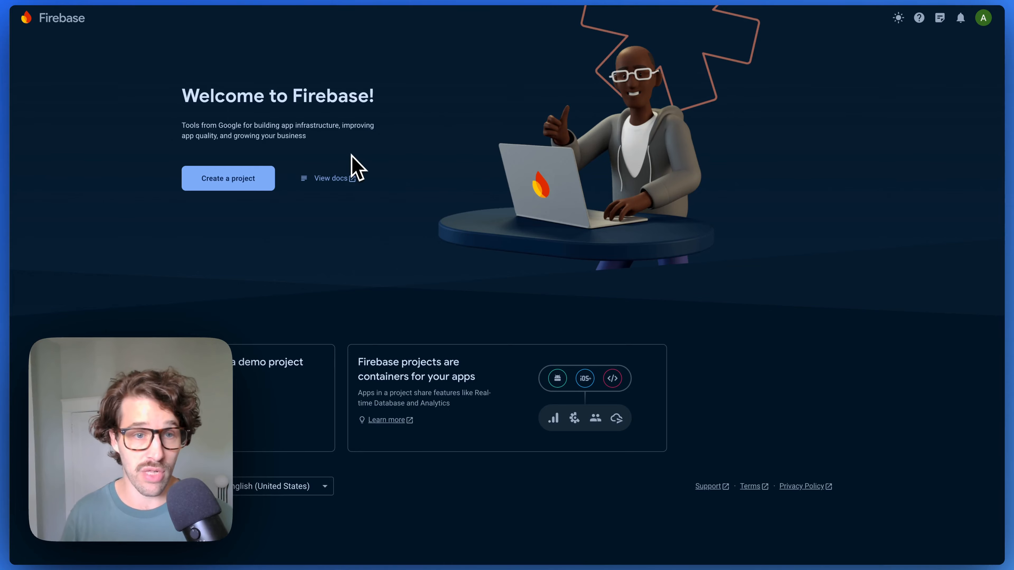
- Start a new Firebase project named Nocodeui-Auth and accept both terms
{"action": "left_click", "coordinate": [255, 180]}
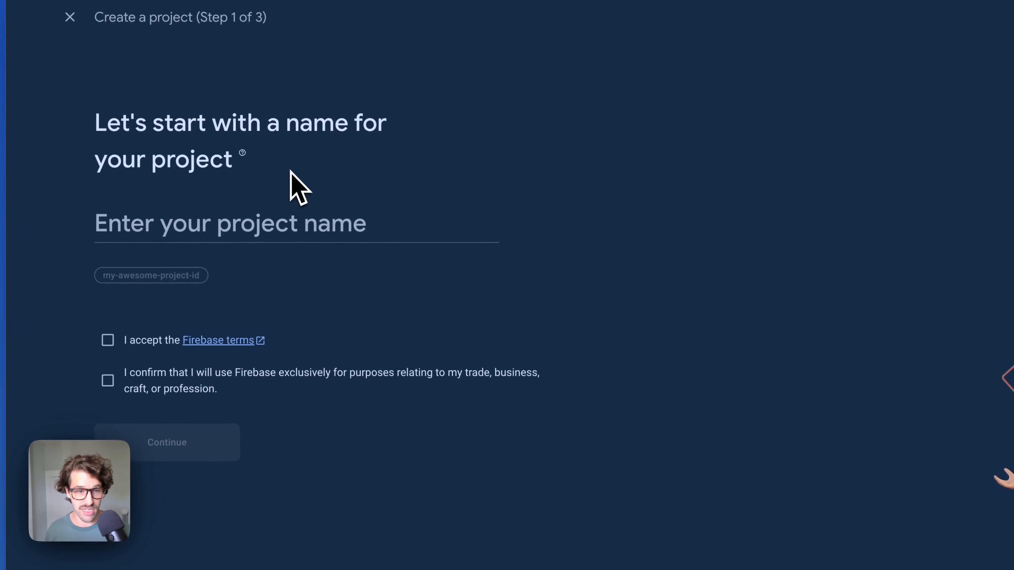
{"action": "left_click", "coordinate": [188, 212]}
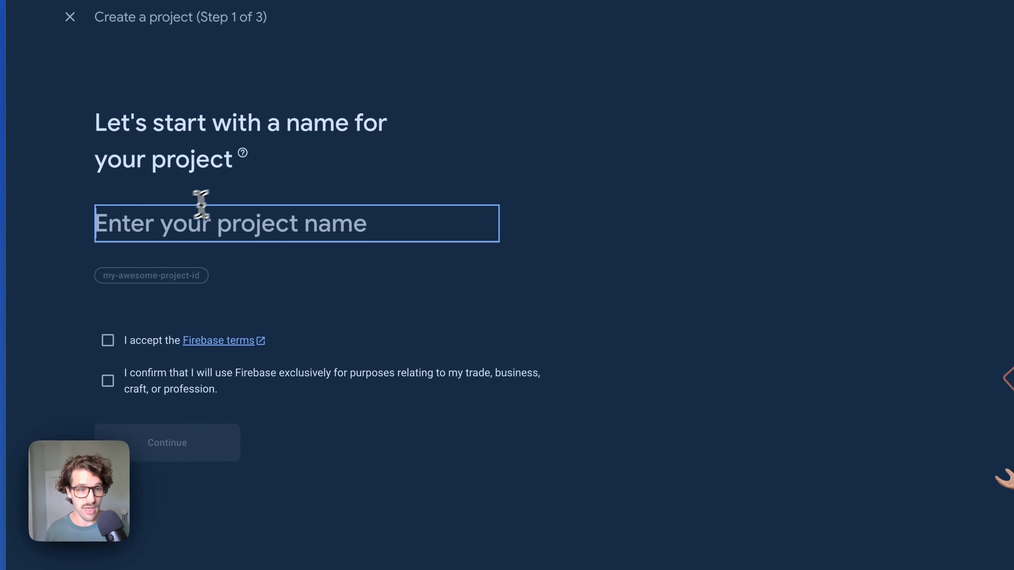
{"action": "type", "text": "Nocodeui-"}
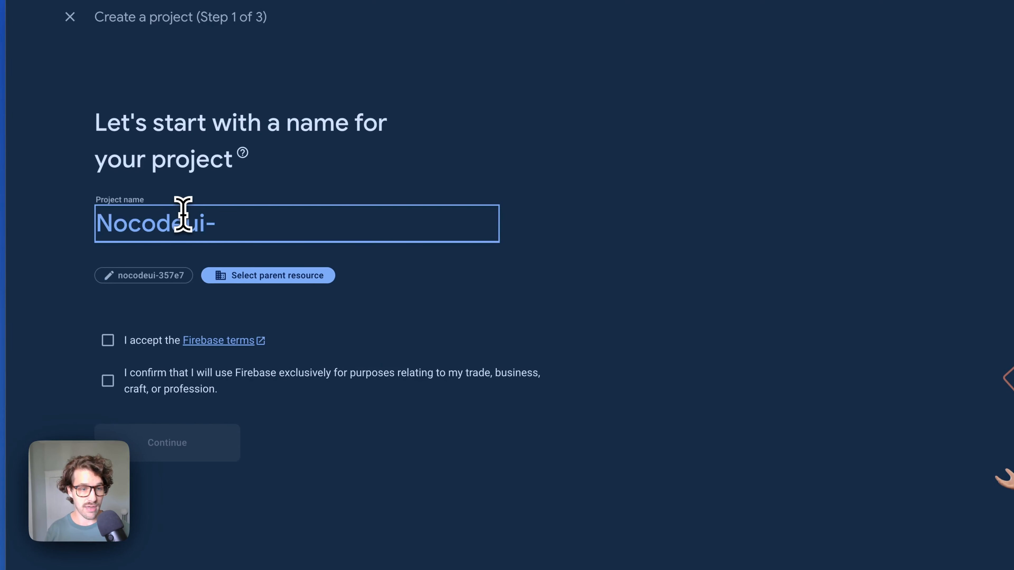
{"action": "type", "text": "Auth"}
{"action": "left_click", "coordinate": [109, 341]}
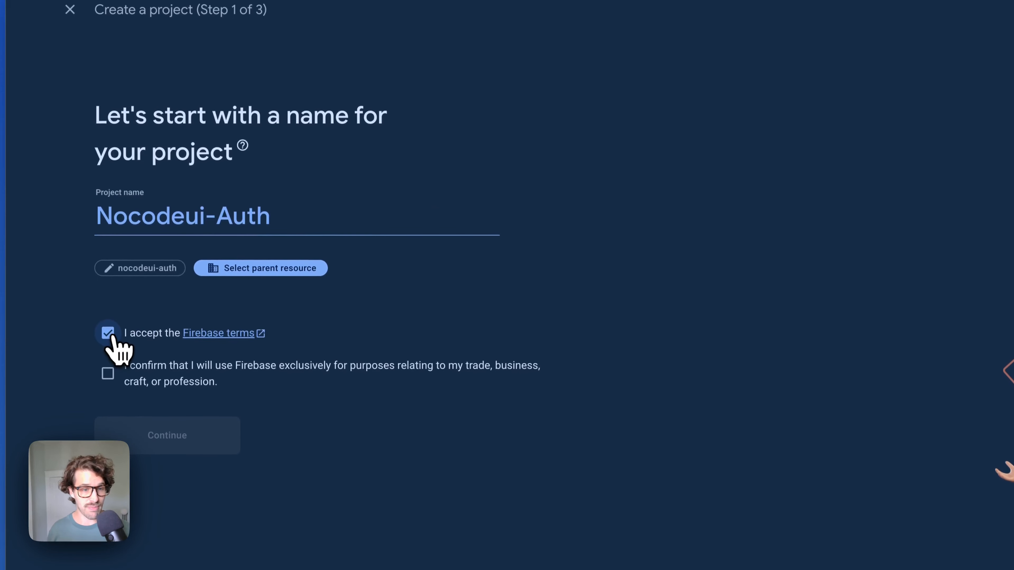
{"action": "left_click", "coordinate": [107, 372]}
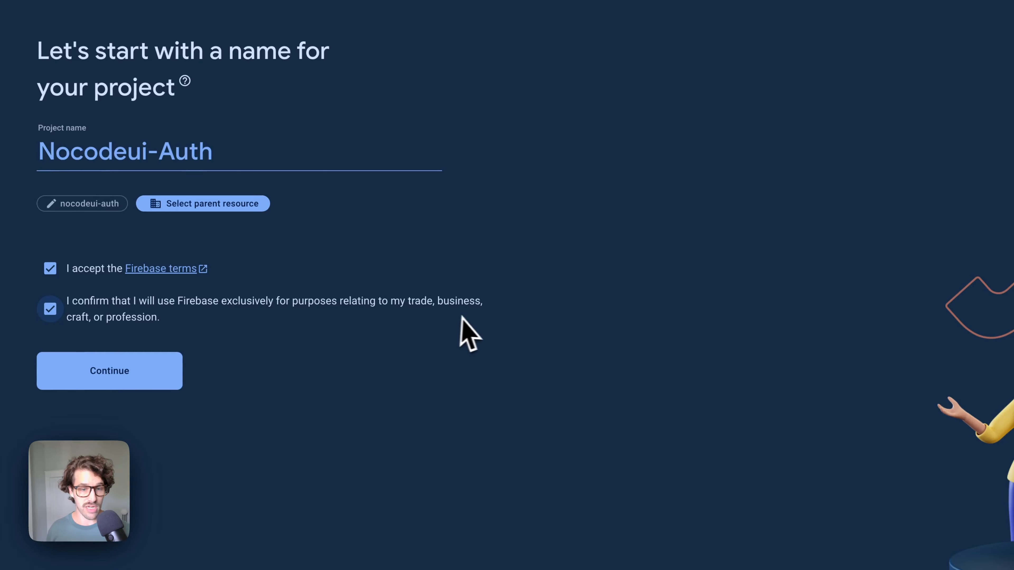
{"action": "left_click", "coordinate": [136, 371]}
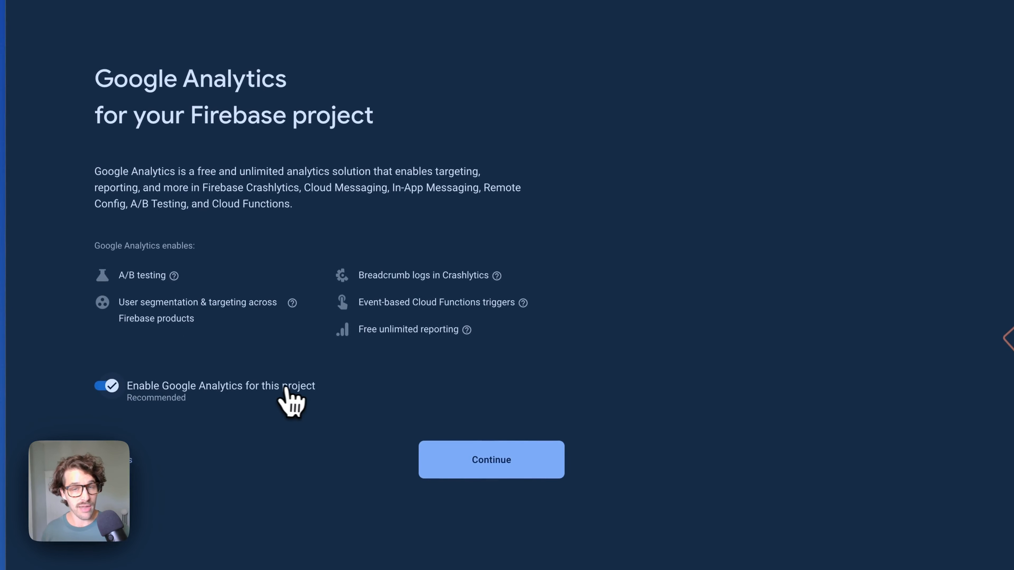
- Accept the Google Analytics terms, create the project and enter its console
{"action": "left_click", "coordinate": [504, 459]}
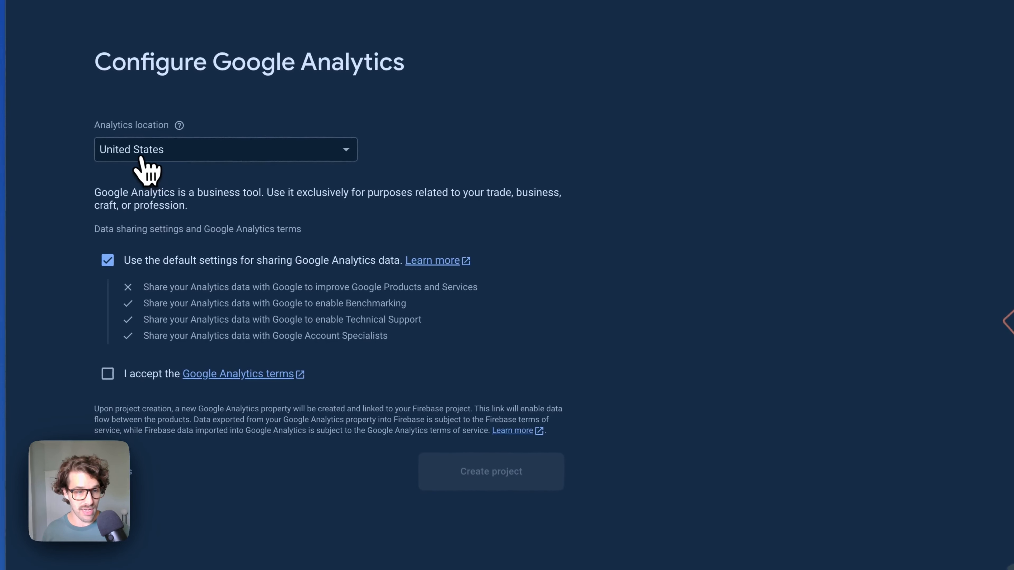
{"action": "left_click", "coordinate": [109, 379]}
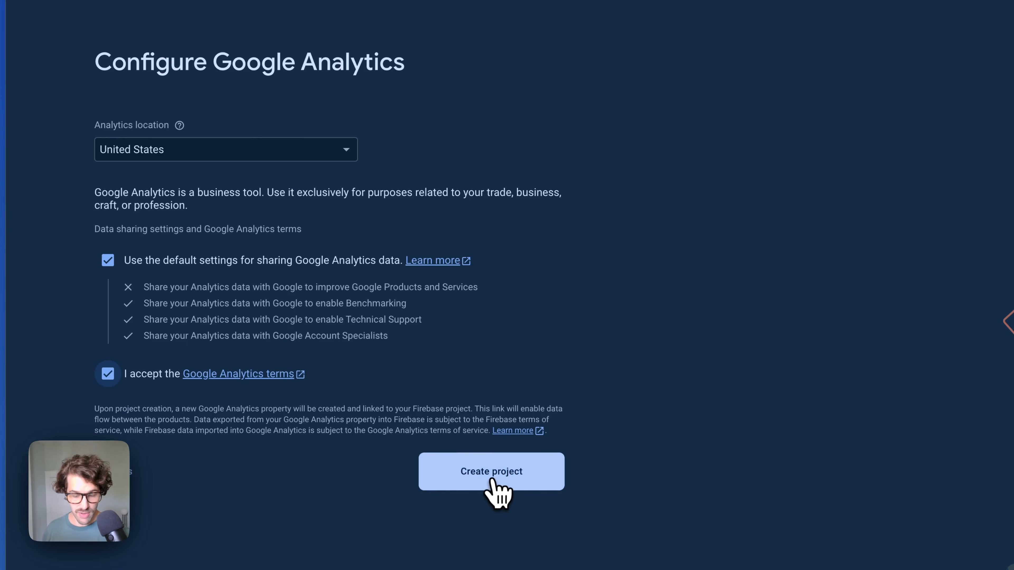
{"action": "left_click", "coordinate": [479, 479]}
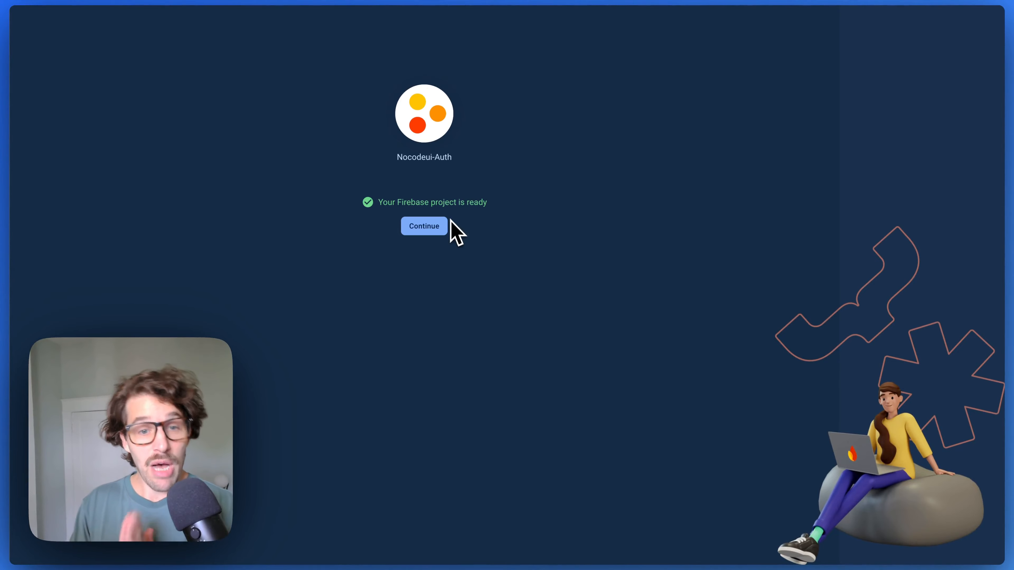
{"action": "left_click", "coordinate": [423, 227]}
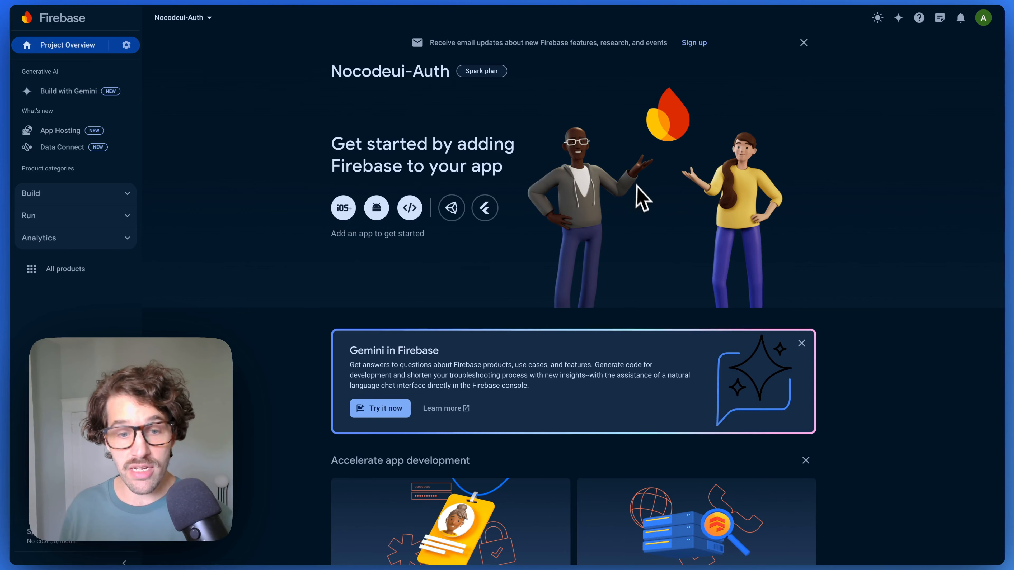
- Select the project ID nocodeui-auth on the Nocodeui-Auth Project settings page
{"action": "key", "text": "super+Tab"}
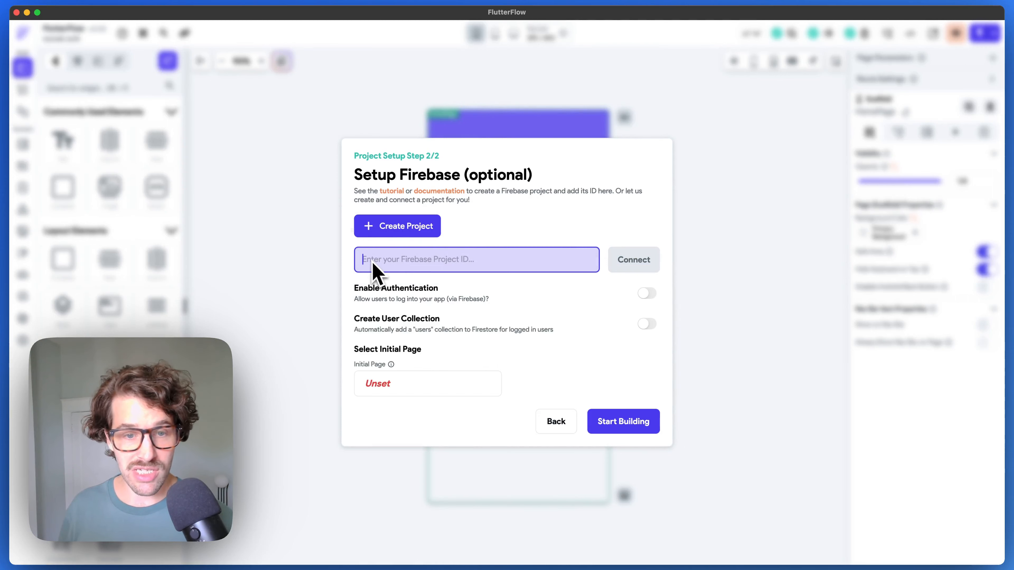
{"action": "key", "text": "super+Tab"}
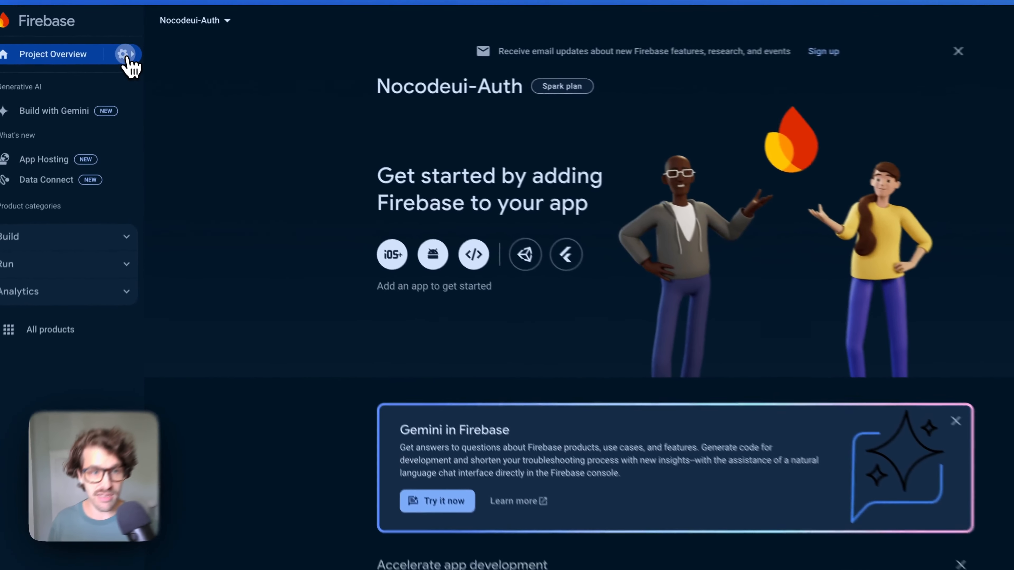
{"action": "left_click", "coordinate": [127, 57]}
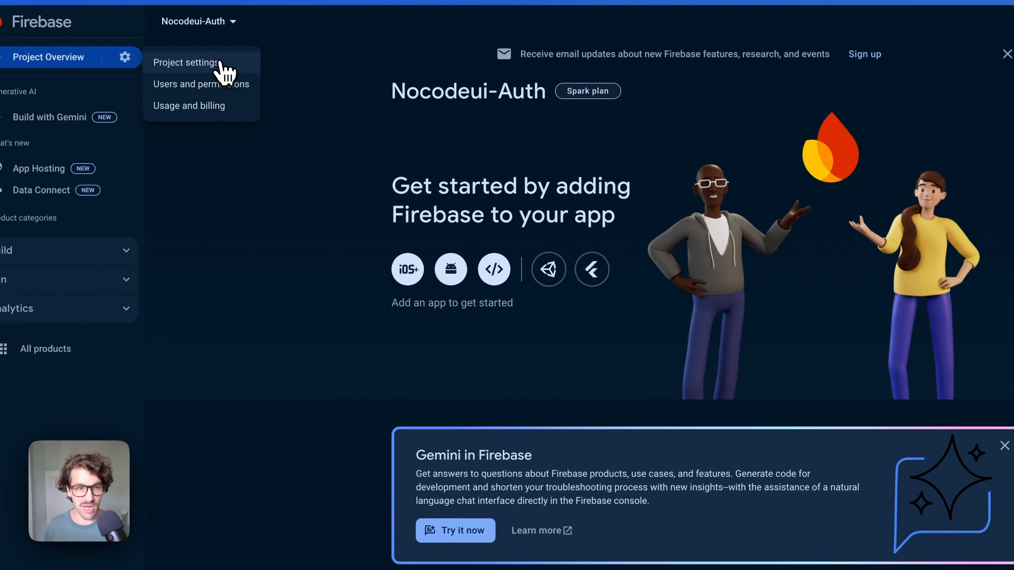
{"action": "left_click", "coordinate": [215, 66]}
{"action": "mouse_move", "coordinate": [456, 219]}
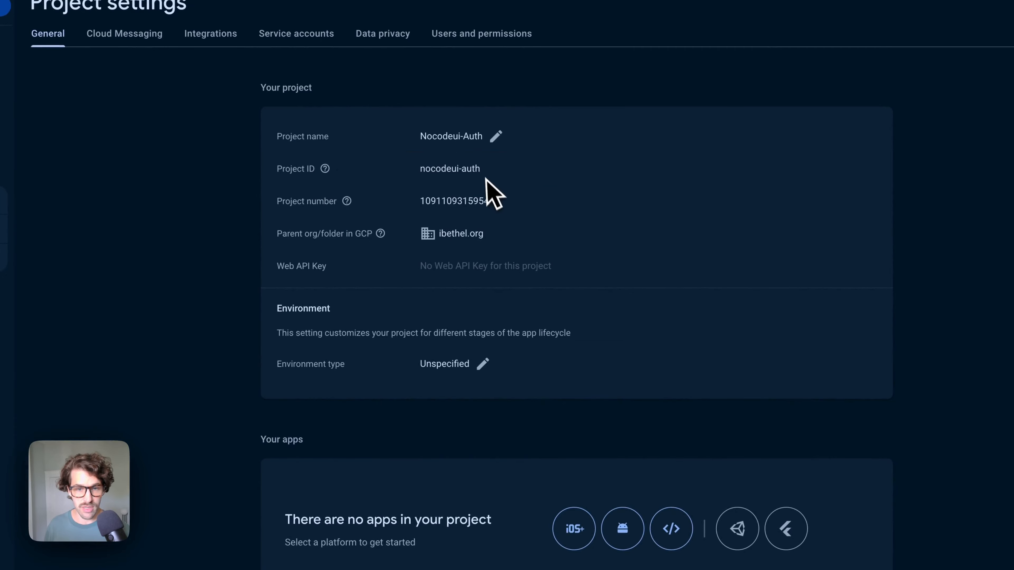
{"action": "left_click_drag", "start_coordinate": [481, 168], "coordinate": [424, 168]}
{"action": "key", "text": "super+c"}
- Paste nocodeui-auth as FlutterFlow's Firebase Project ID and try connecting
{"action": "key", "text": "super+Tab"}
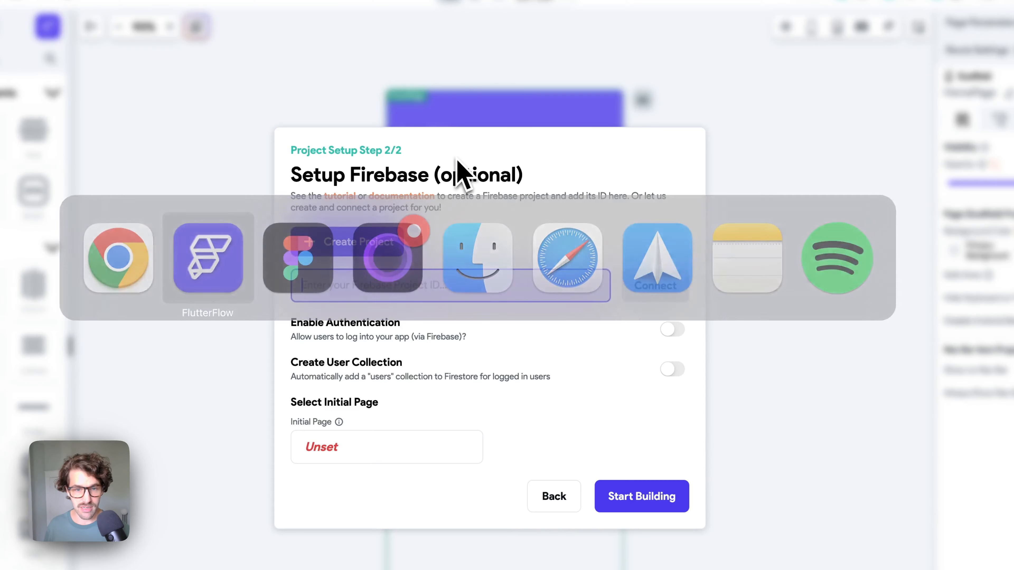
{"action": "key", "text": "super+v"}
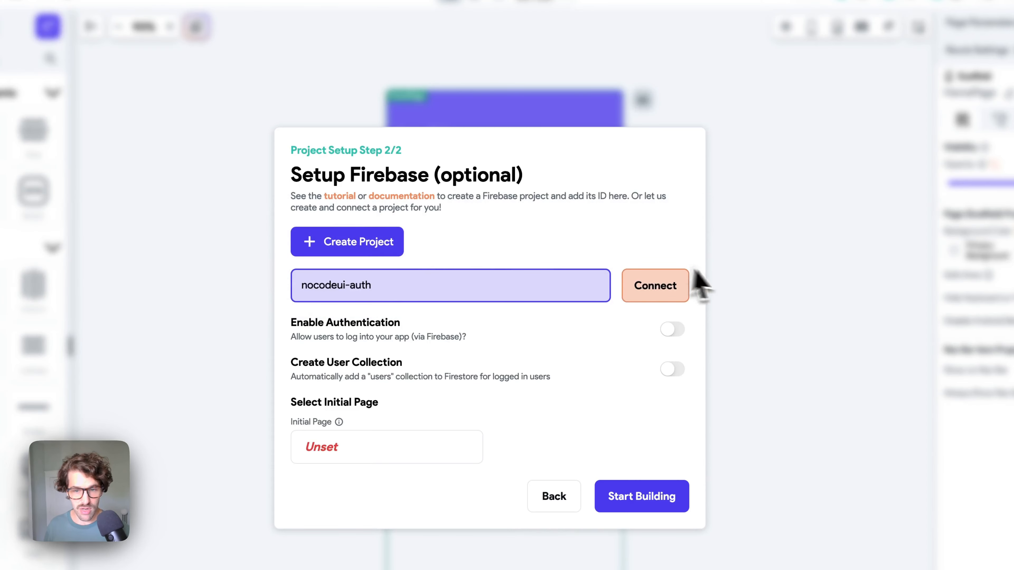
{"action": "left_click", "coordinate": [668, 289]}
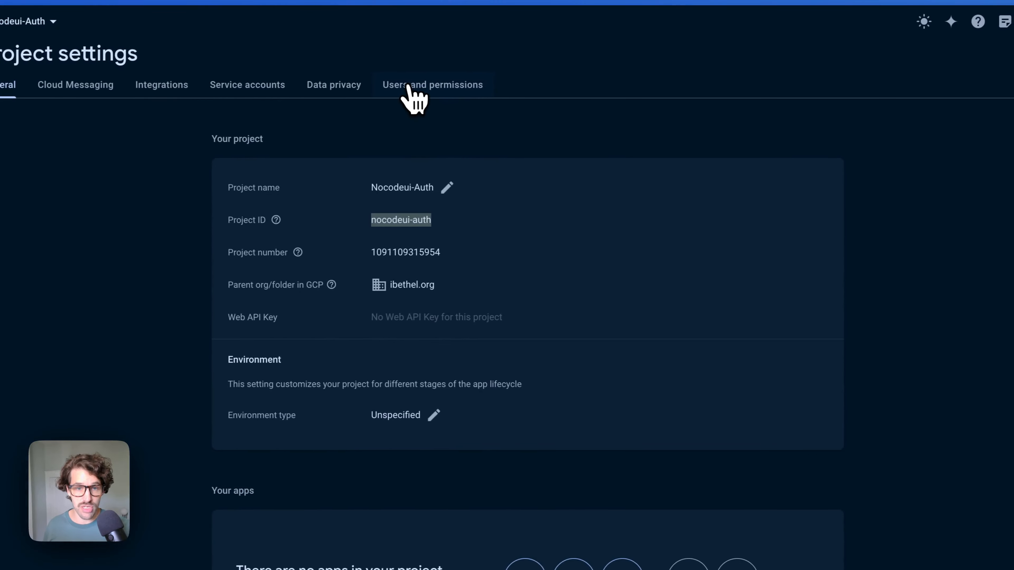
- Start adding a project member with FlutterFlow's Firebase service address
{"action": "left_click", "coordinate": [437, 86]}
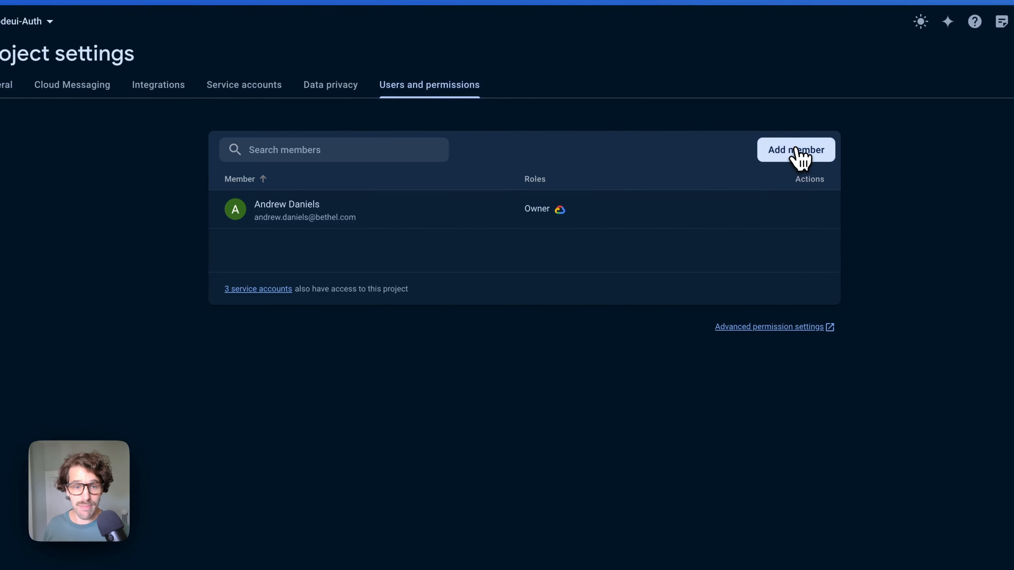
{"action": "left_click", "coordinate": [800, 157]}
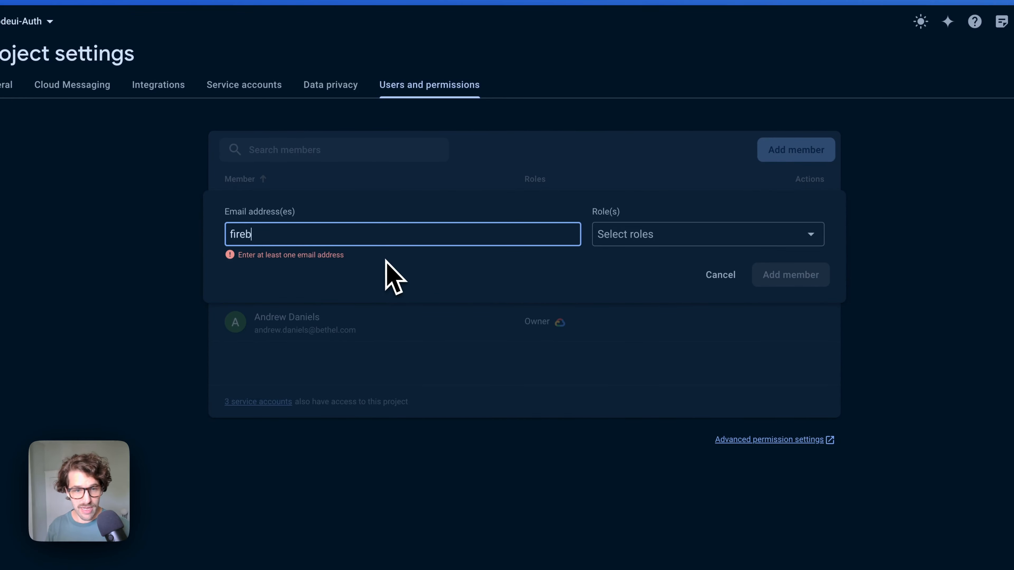
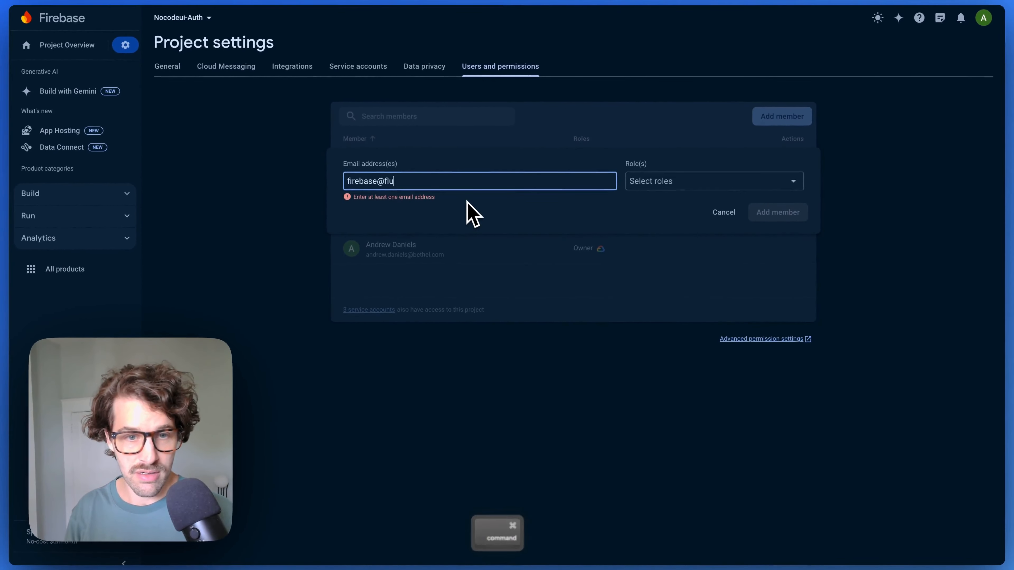
{"action": "key", "text": "super+a"}
{"action": "key", "text": "Right"}
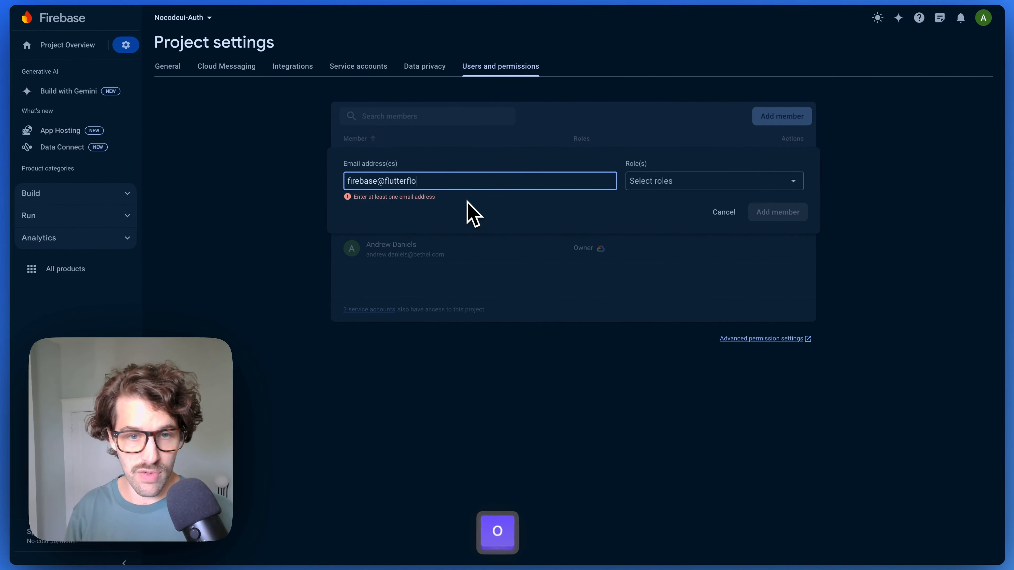
- Give the new member the Editor role, add it, and open advanced permissions
{"action": "left_click", "coordinate": [687, 183]}
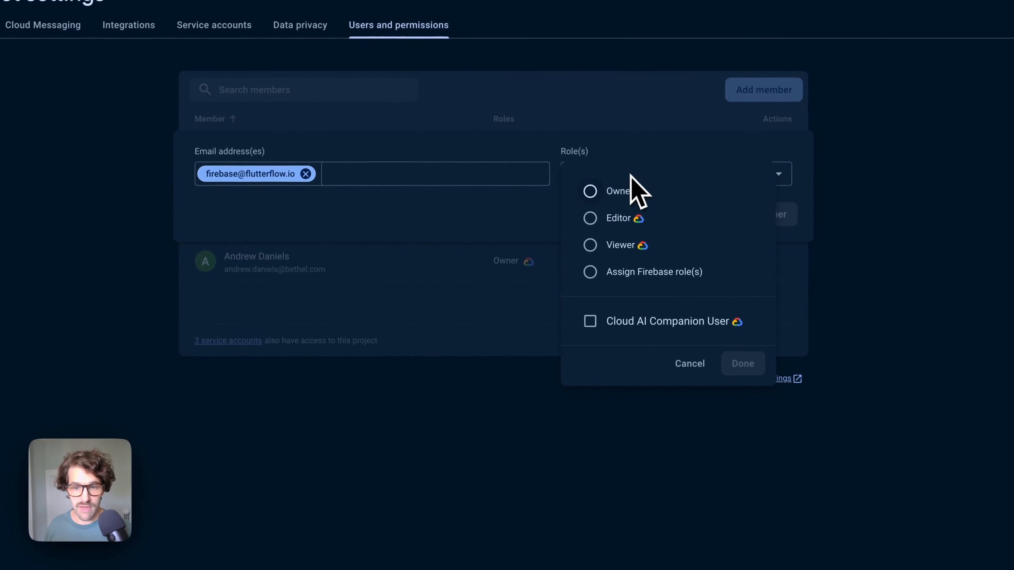
{"action": "left_click", "coordinate": [590, 218]}
{"action": "left_click", "coordinate": [753, 397]}
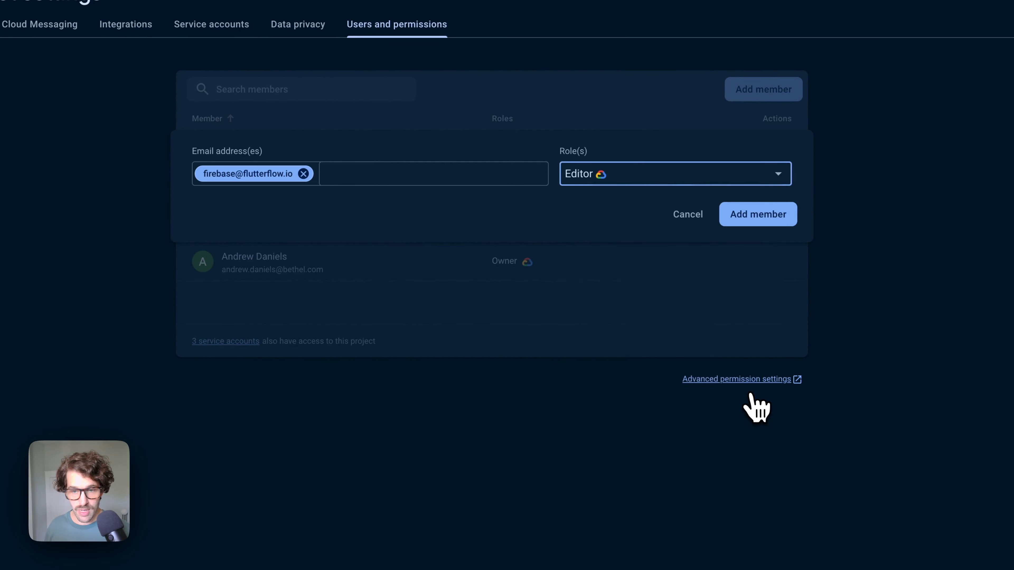
{"action": "left_click", "coordinate": [768, 218]}
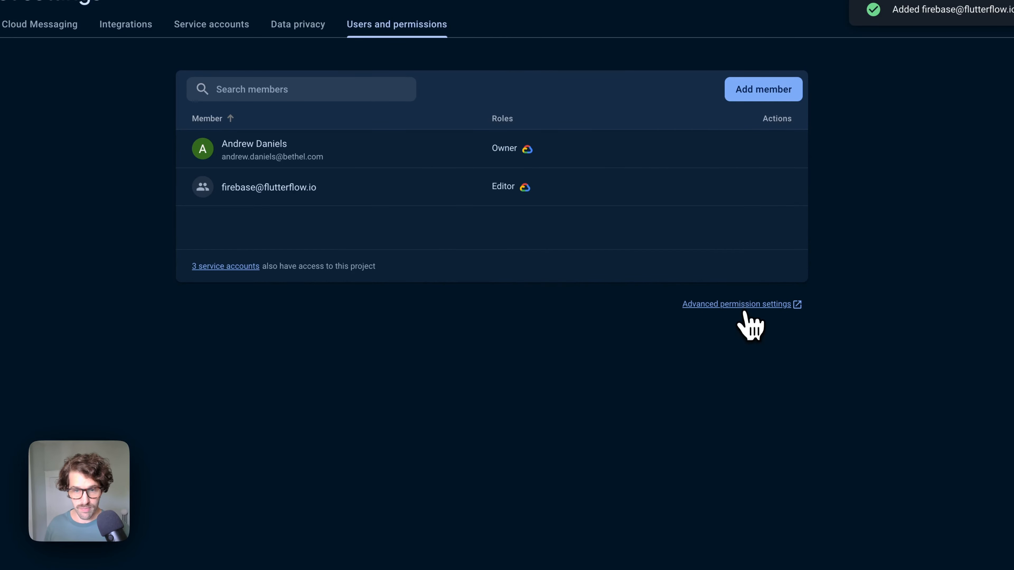
{"action": "left_click", "coordinate": [744, 310]}
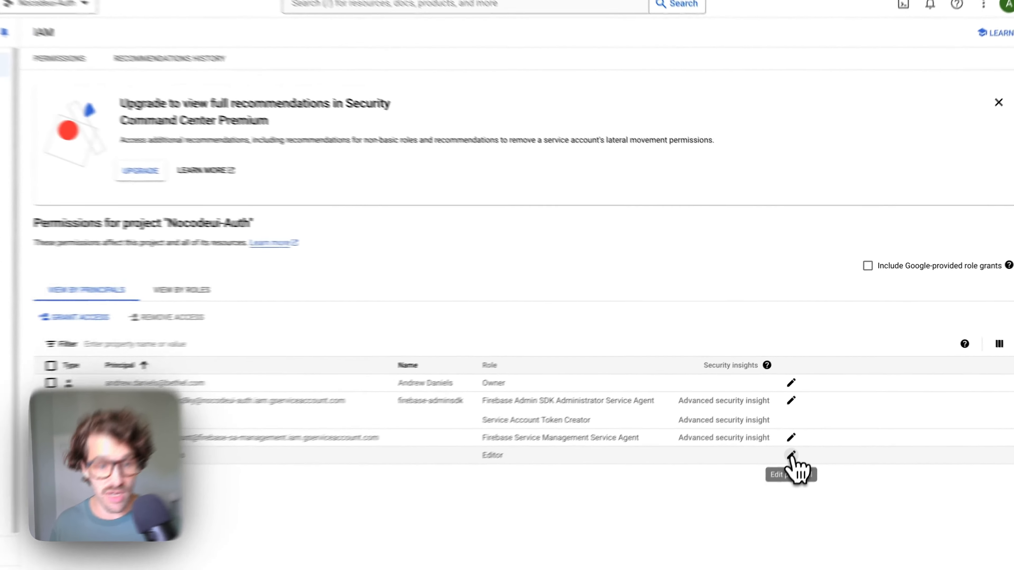
- Add the Service Account User role to the FlutterFlow principal in IAM
{"action": "left_click", "coordinate": [801, 430]}
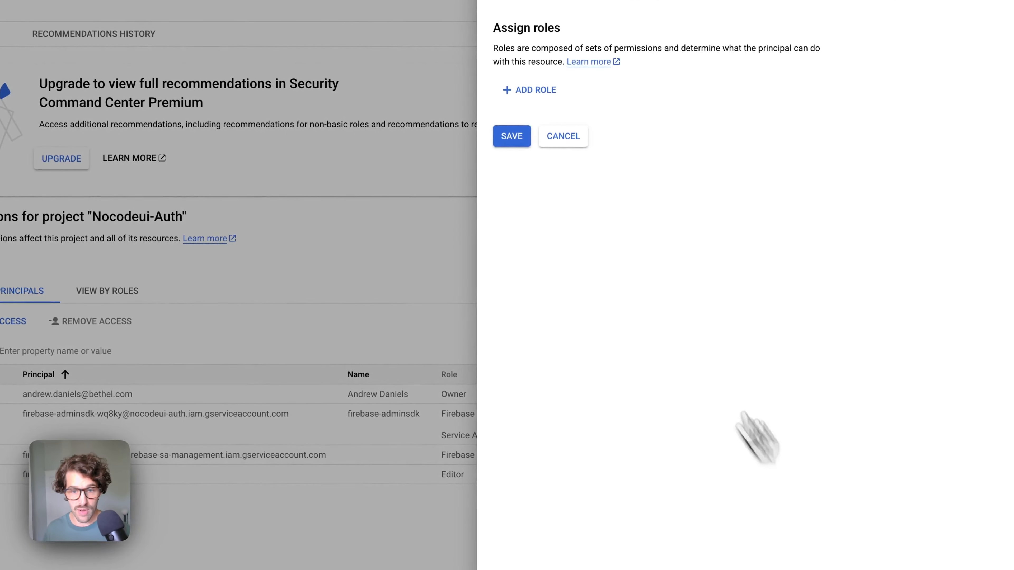
{"action": "left_click", "coordinate": [535, 171]}
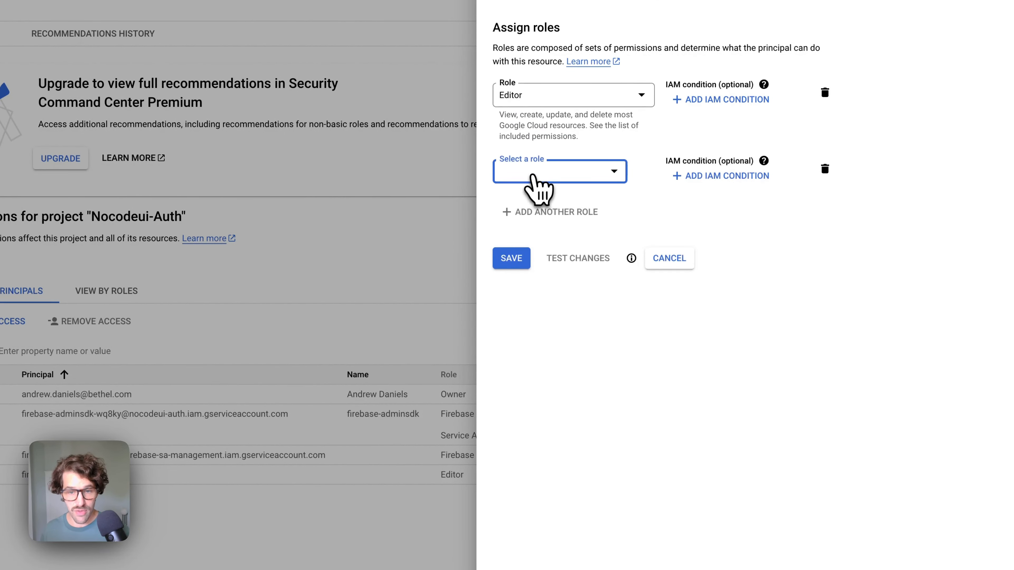
{"action": "left_click", "coordinate": [528, 172]}
{"action": "left_click", "coordinate": [597, 196]}
{"action": "type", "text": "ser"}
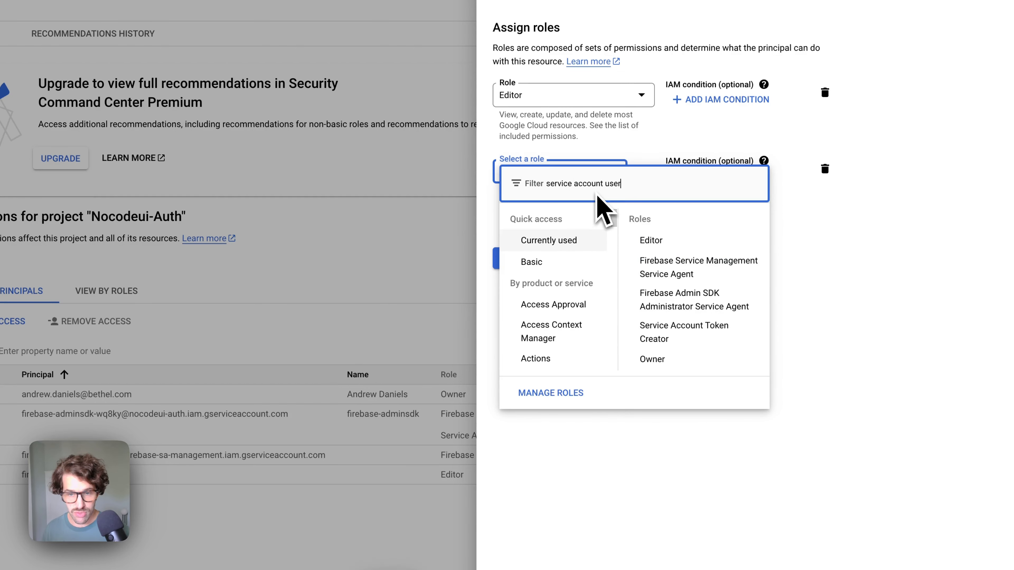
{"action": "type", "text": "vice account user"}
{"action": "left_click", "coordinate": [615, 236]}
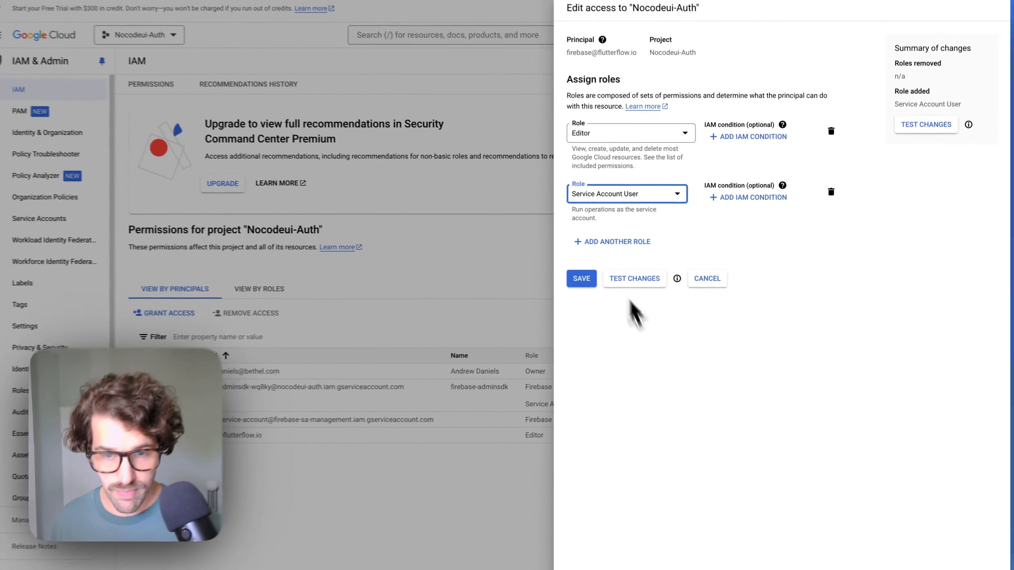
- Add the Cloud Functions Admin role as well and save the role assignments
{"action": "left_click", "coordinate": [615, 241]}
{"action": "left_click", "coordinate": [617, 243]}
{"action": "left_click", "coordinate": [647, 259]}
{"action": "type", "text": "clou"}
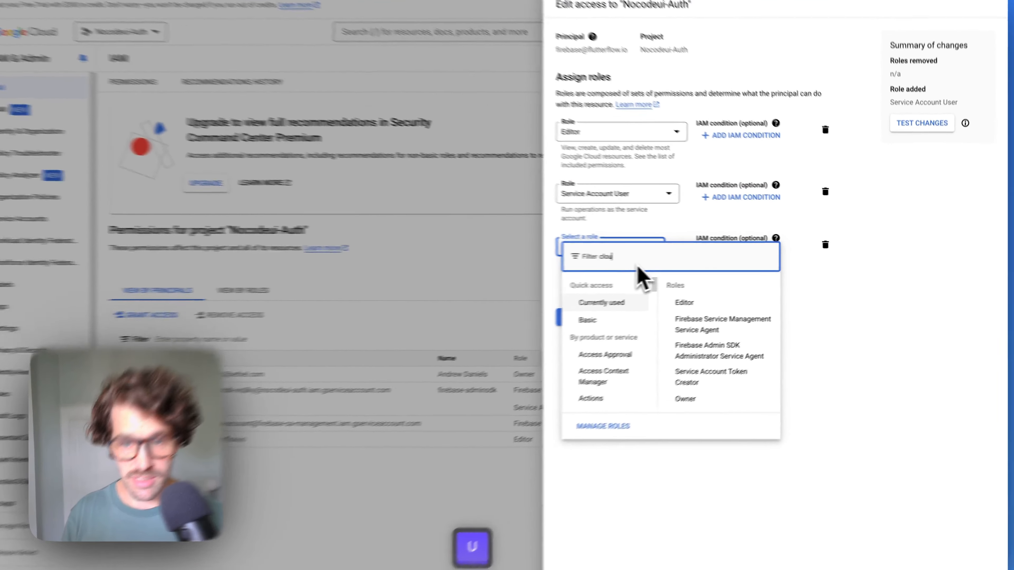
{"action": "type", "text": "d functions"}
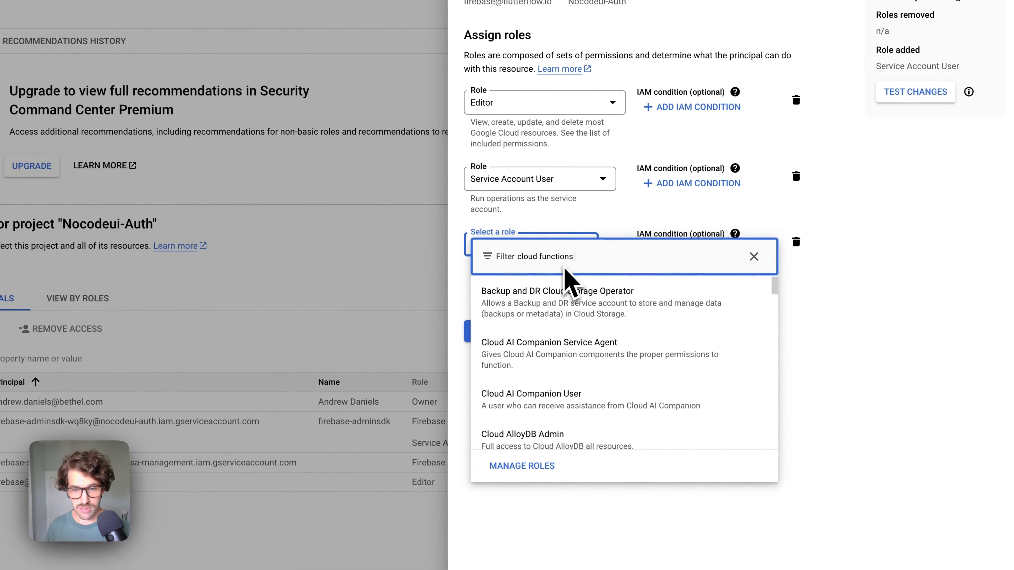
{"action": "type", "text": " admin"}
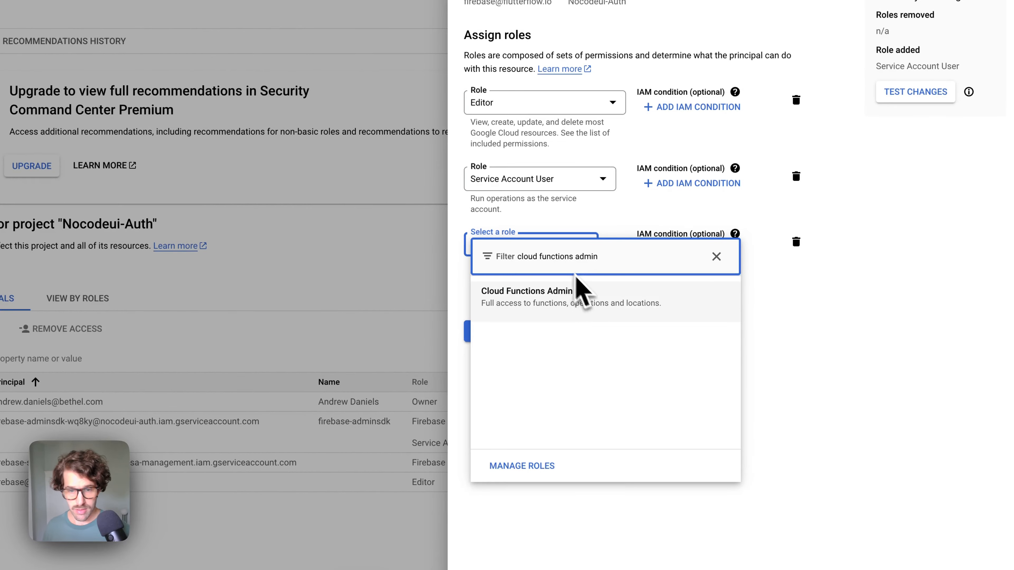
{"action": "left_click", "coordinate": [547, 310]}
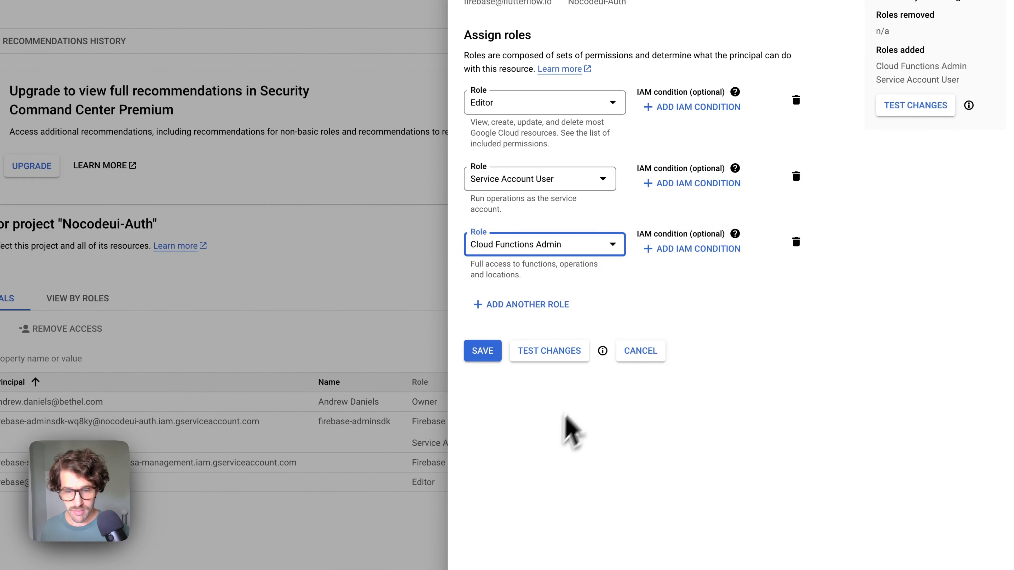
{"action": "left_click", "coordinate": [481, 354]}
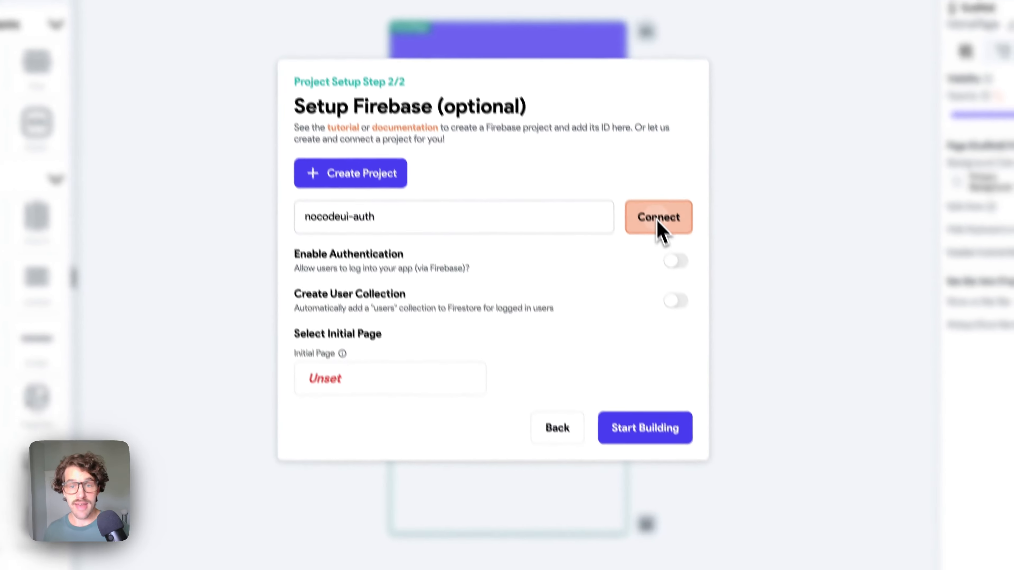
- Connect nocodeui-auth and open config-file generation prefilled with com.nocodeuinocodeauth and nocode-auth
{"action": "left_click", "coordinate": [688, 309]}
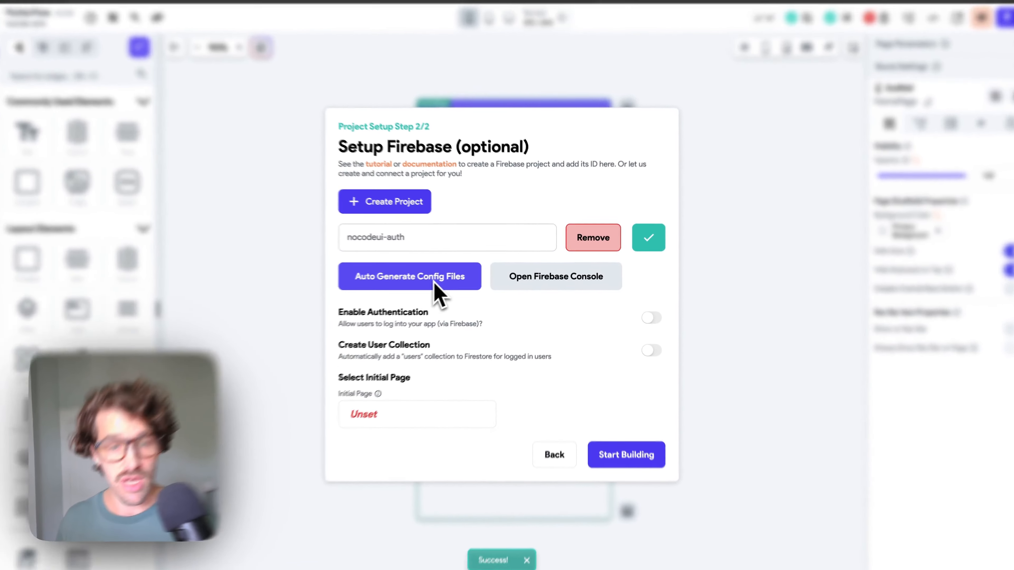
{"action": "left_click", "coordinate": [434, 282]}
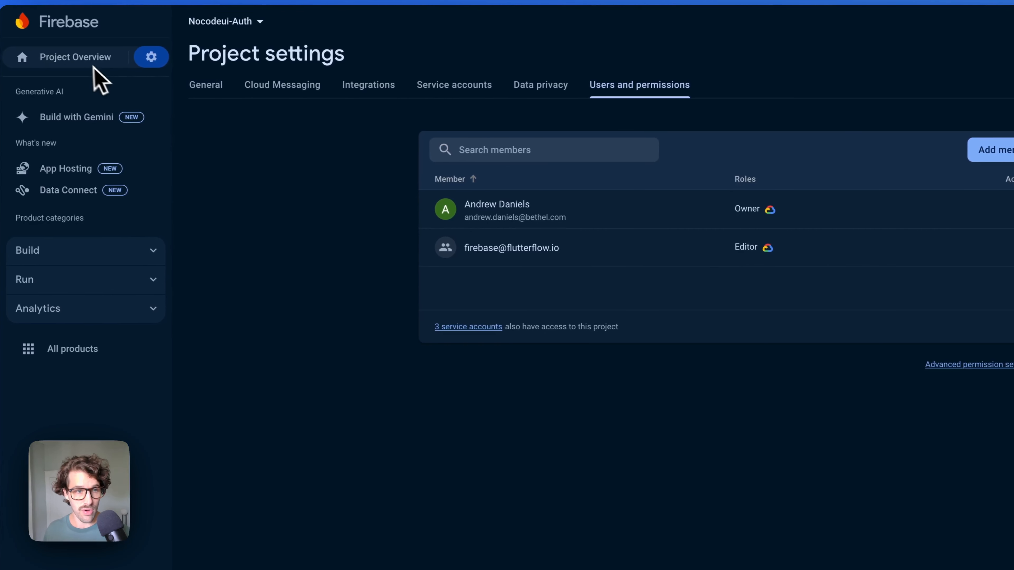
{"action": "left_click", "coordinate": [89, 60]}
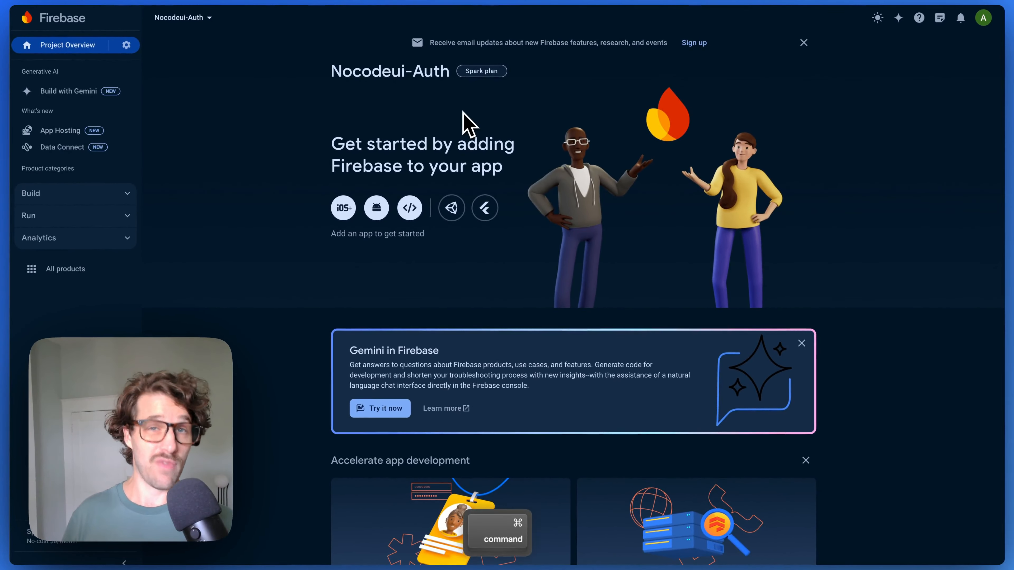
{"action": "key", "text": "super+Tab"}
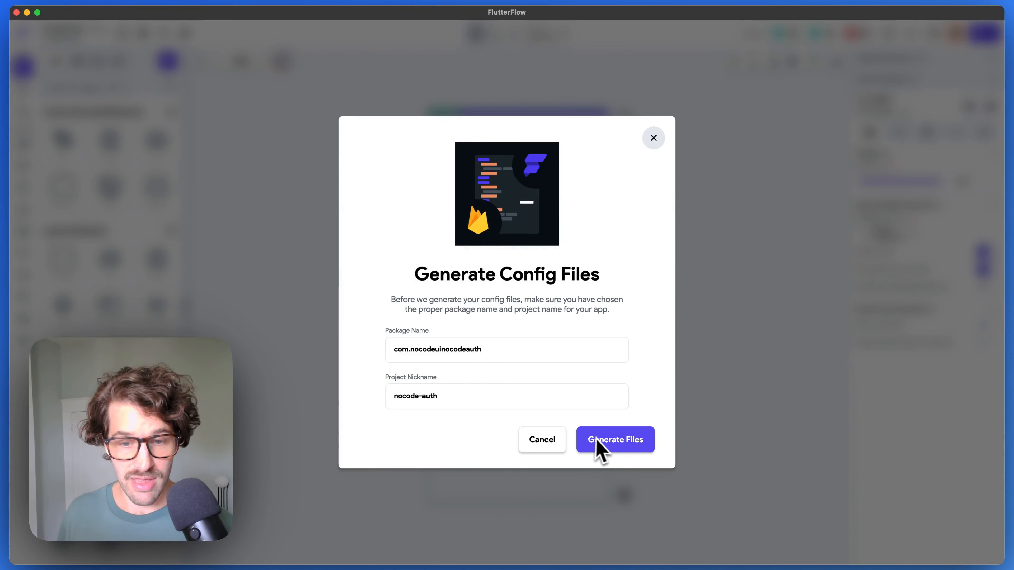
- Generate the config files, enable authentication with a users collection, and start building
{"action": "left_click", "coordinate": [599, 446]}
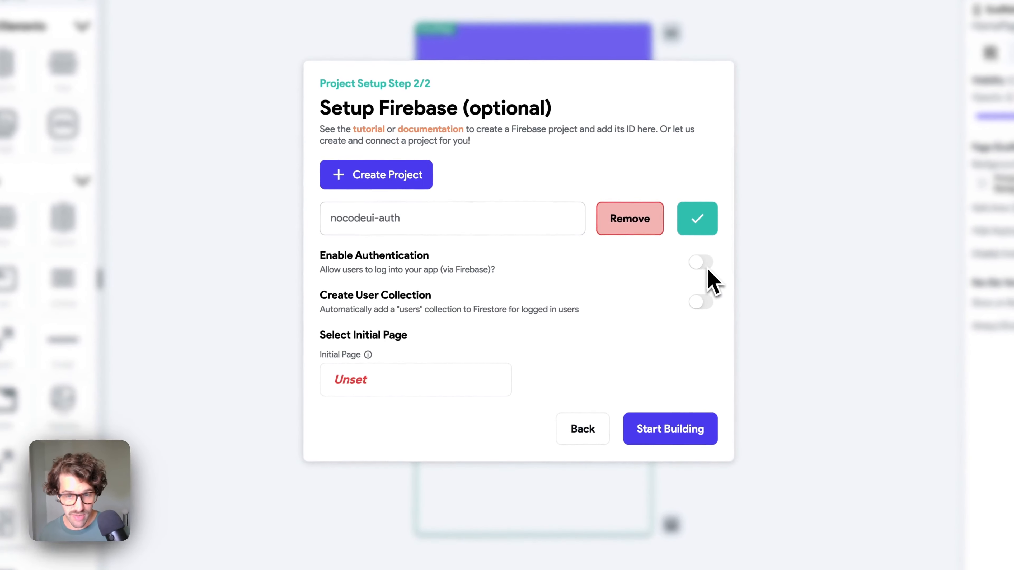
{"action": "left_click", "coordinate": [666, 282]}
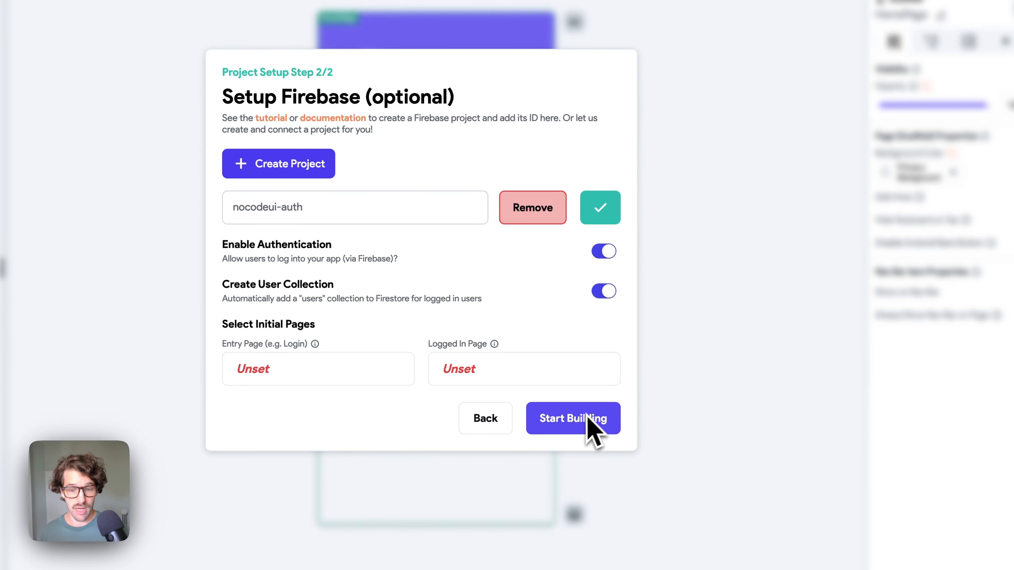
{"action": "left_click", "coordinate": [578, 421]}
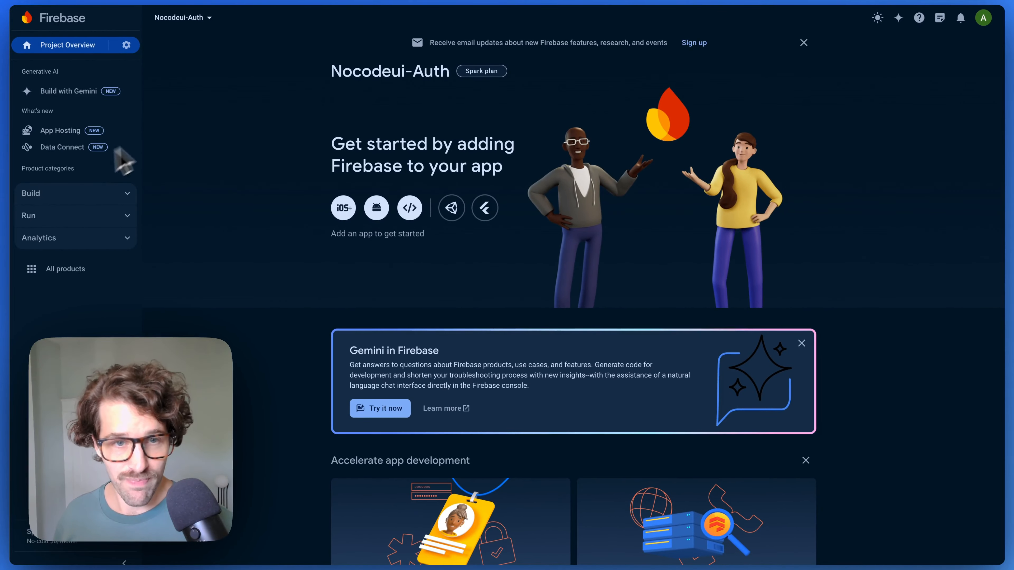
- Set up Authentication for Nocodeui-Auth and save the Email/Password sign-in provider
{"action": "key", "text": "super+r"}
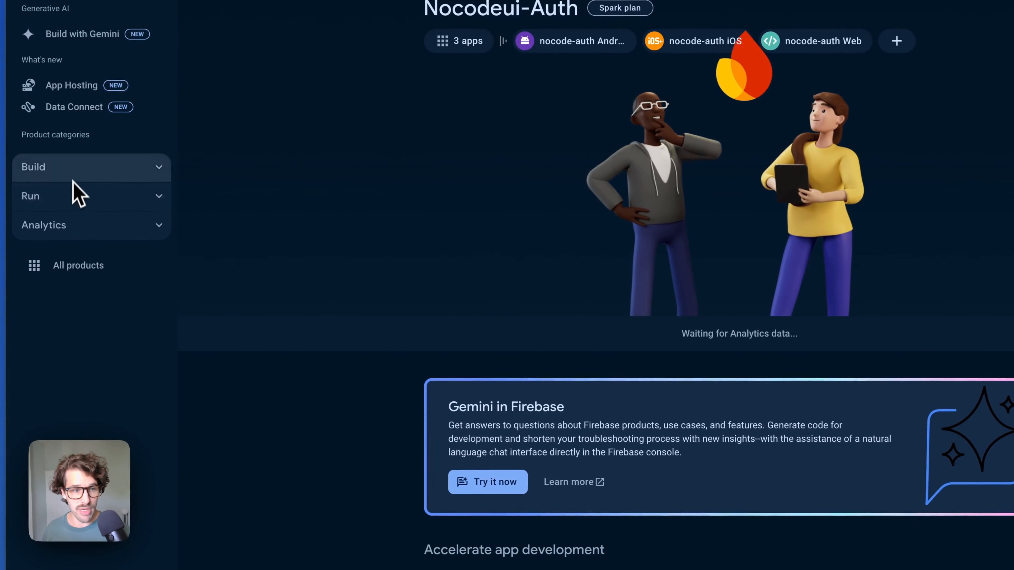
{"action": "left_click", "coordinate": [74, 178]}
{"action": "left_click", "coordinate": [125, 240]}
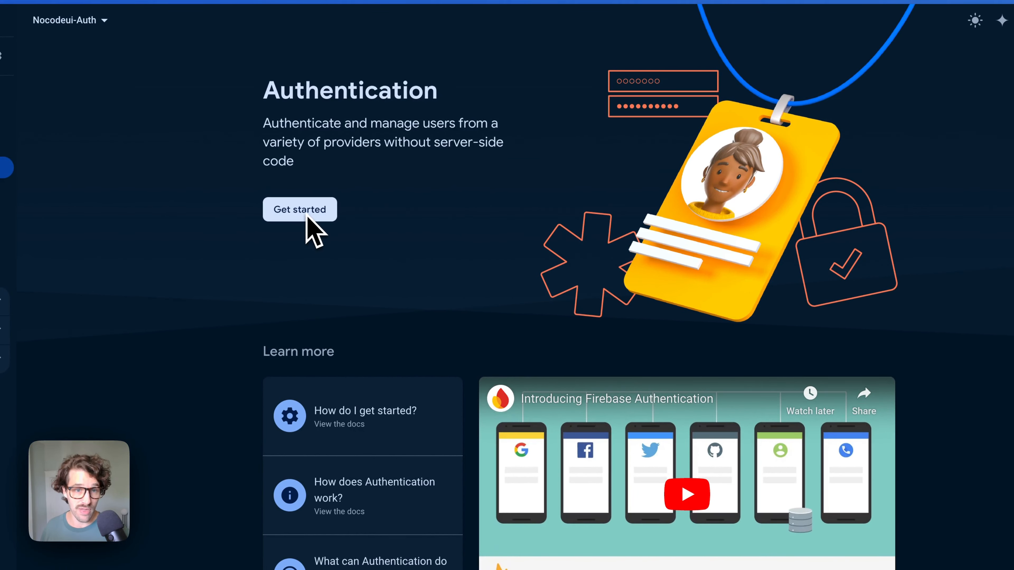
{"action": "left_click", "coordinate": [319, 214]}
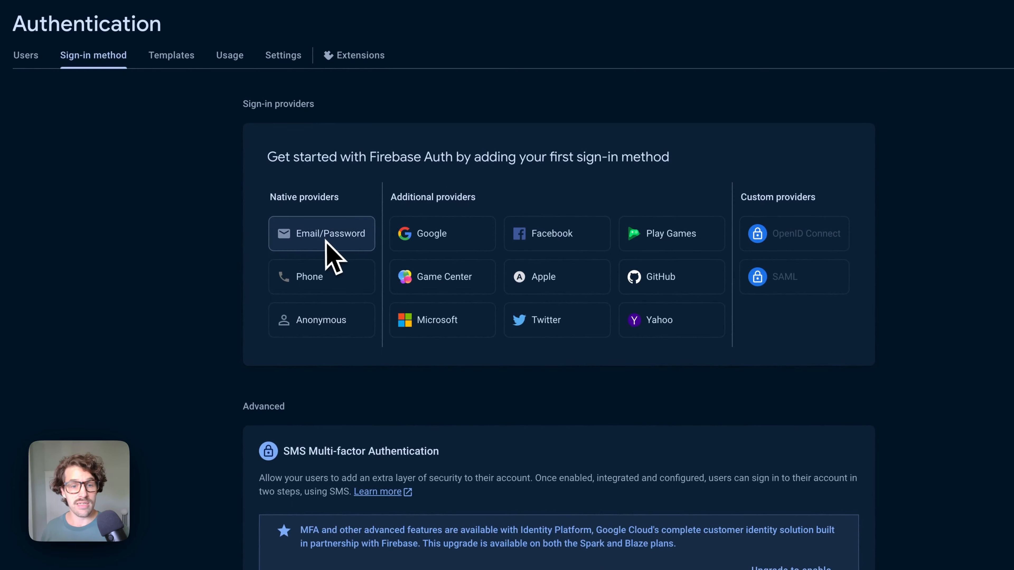
{"action": "left_click", "coordinate": [310, 248]}
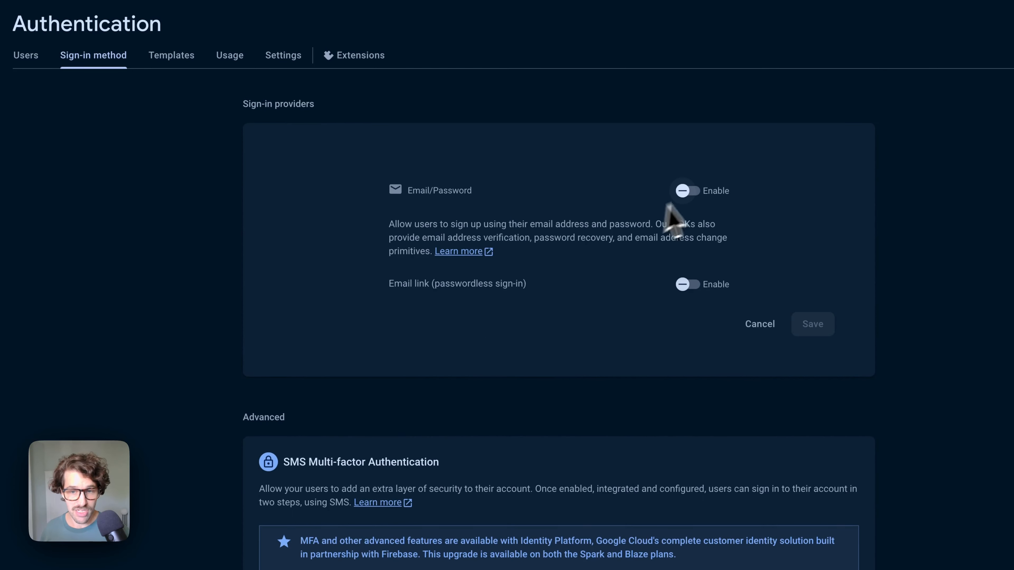
{"action": "left_click", "coordinate": [812, 324]}
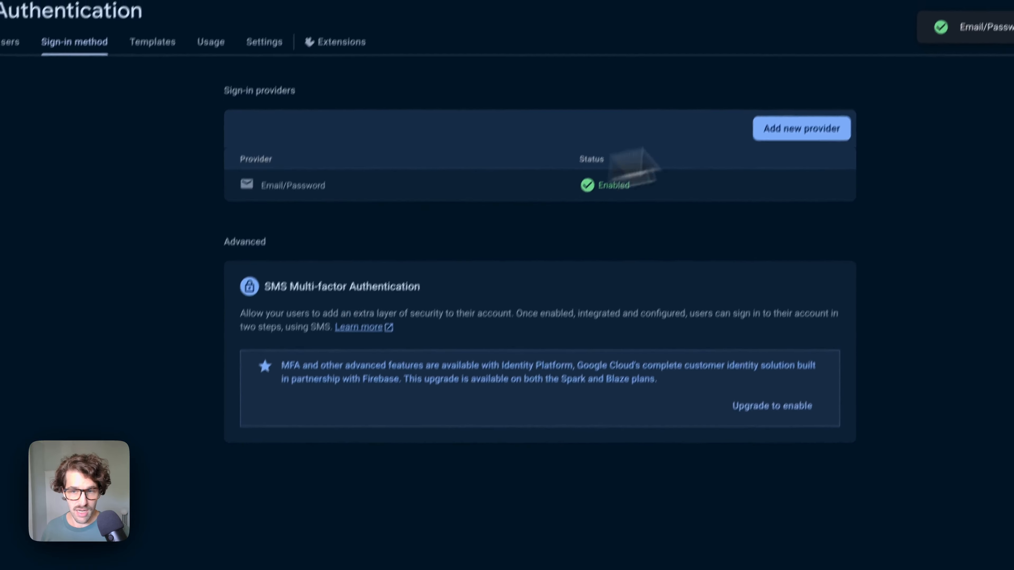
- Add the Anonymous sign-in provider, enable it and save
{"action": "left_click", "coordinate": [801, 128]}
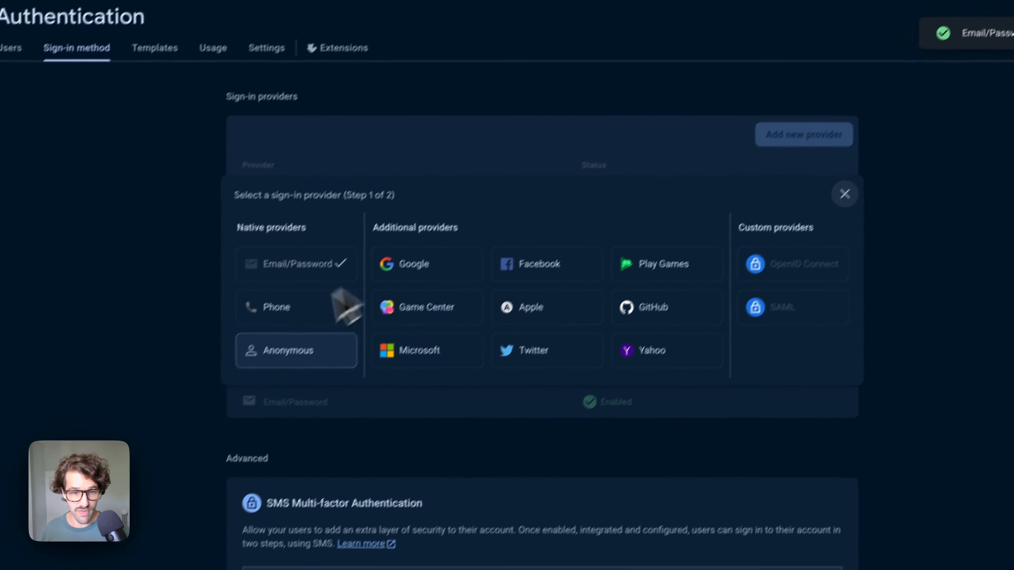
{"action": "left_click", "coordinate": [297, 346]}
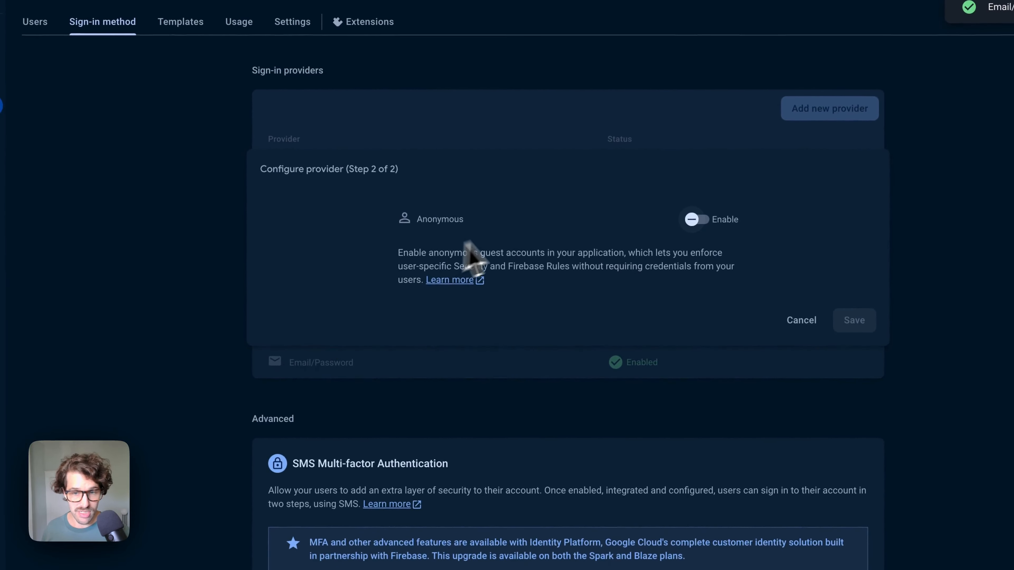
{"action": "left_click", "coordinate": [695, 219]}
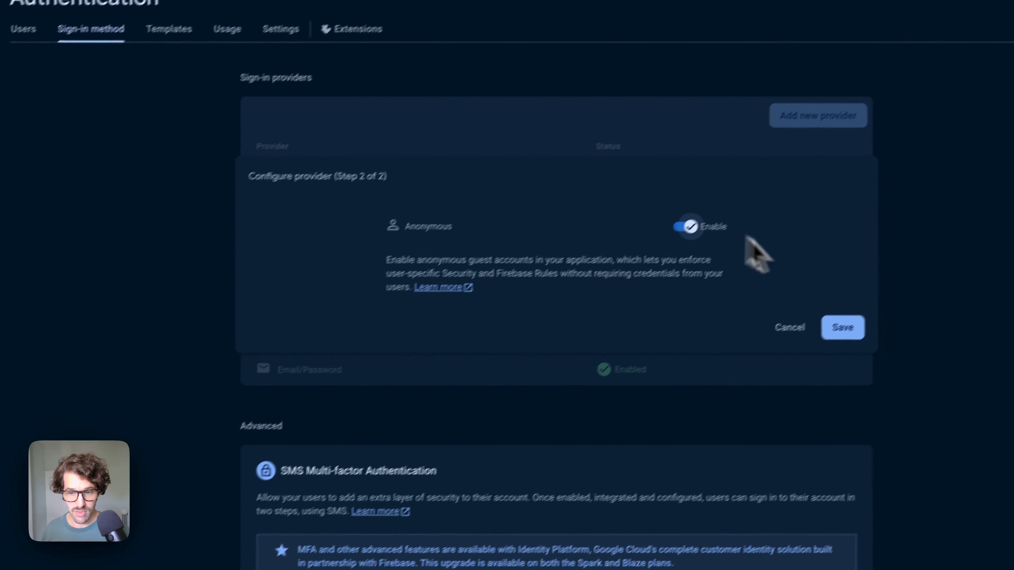
{"action": "left_click", "coordinate": [854, 321]}
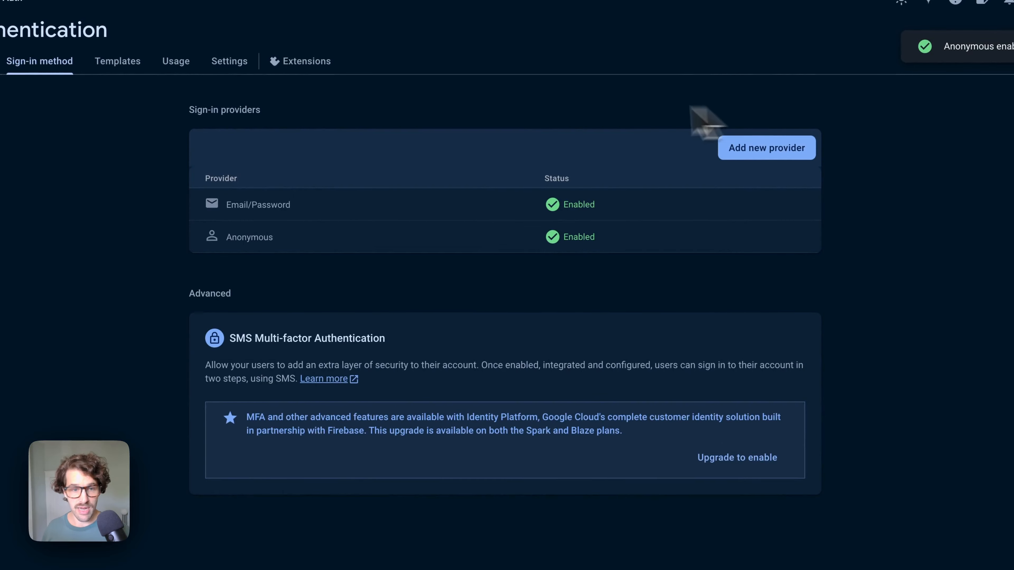
{"action": "left_click", "coordinate": [768, 149]}
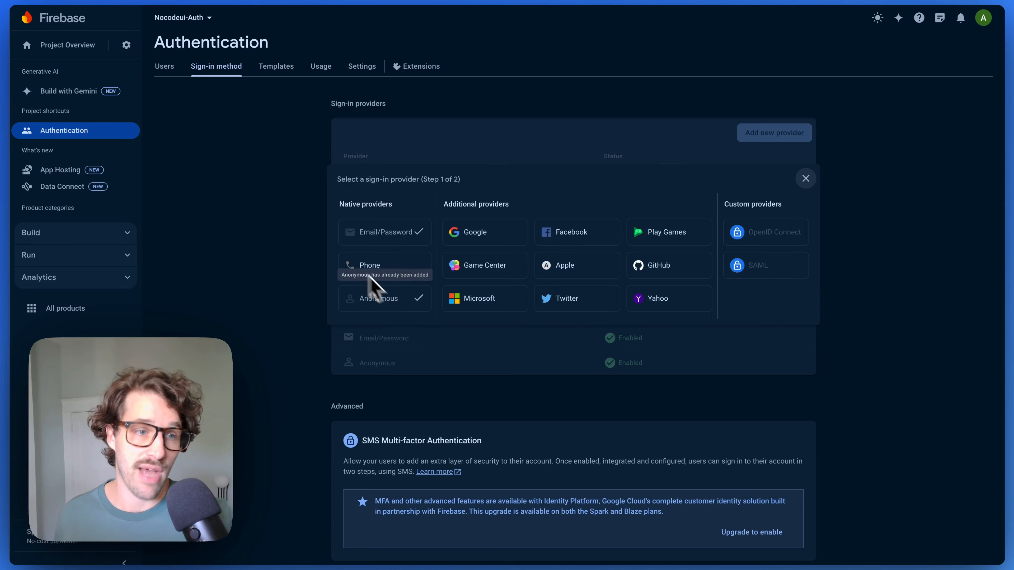
- Create the (default) Cloud Firestore database for Nocodeui-Auth in the nam5 (United States) location
{"action": "left_click", "coordinate": [74, 235]}
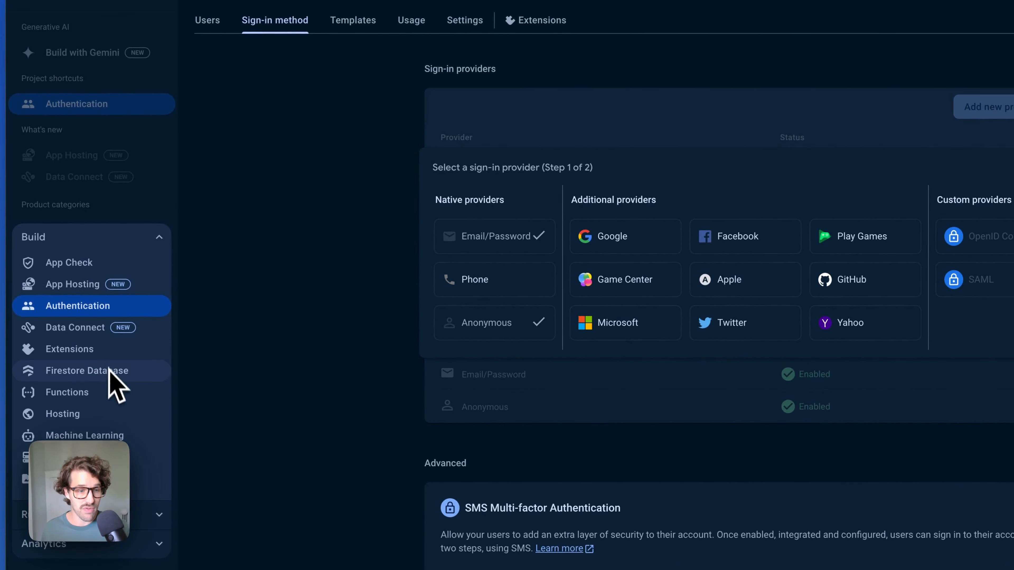
{"action": "left_click", "coordinate": [133, 371]}
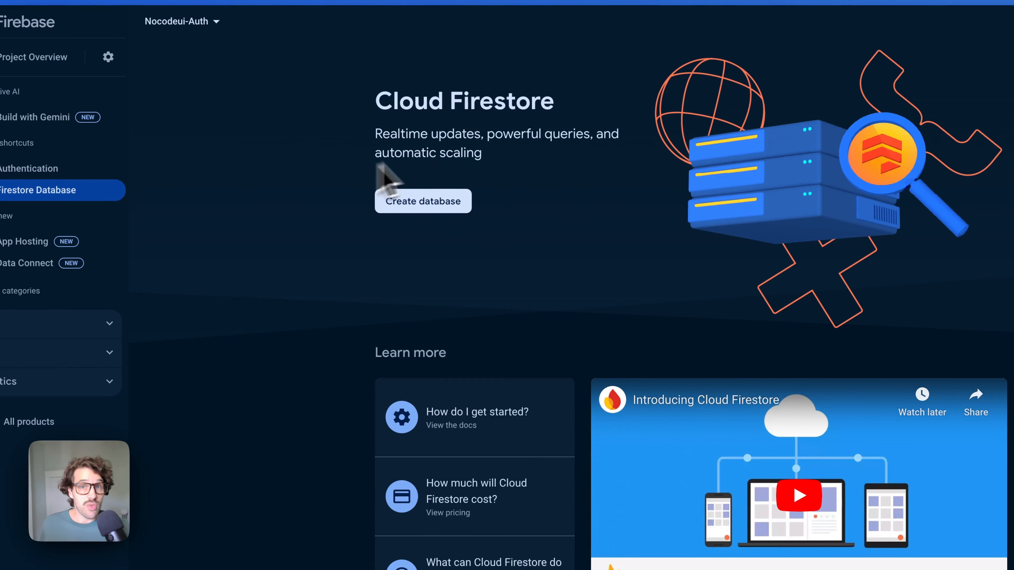
{"action": "left_click", "coordinate": [439, 202]}
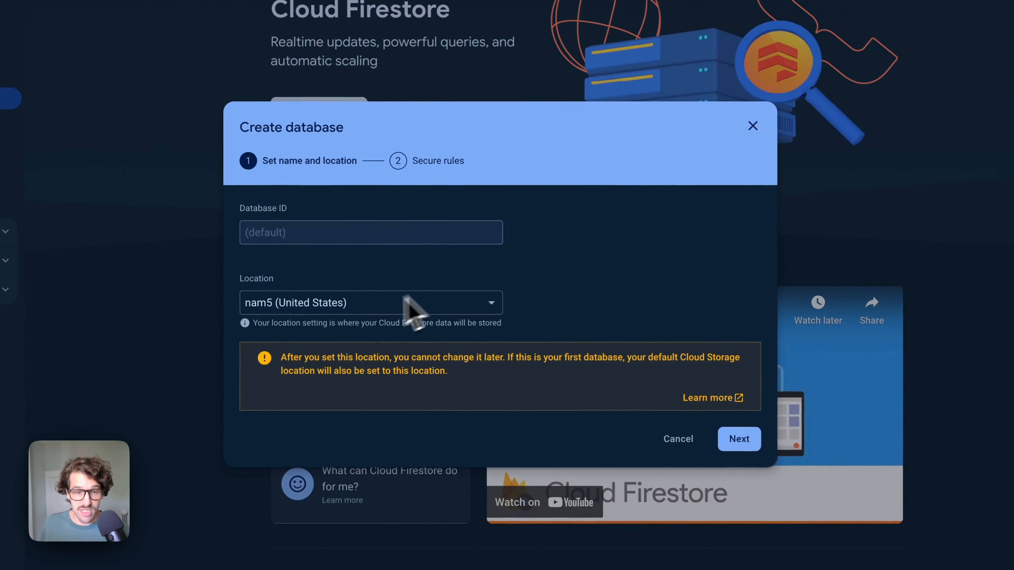
{"action": "left_click", "coordinate": [738, 439]}
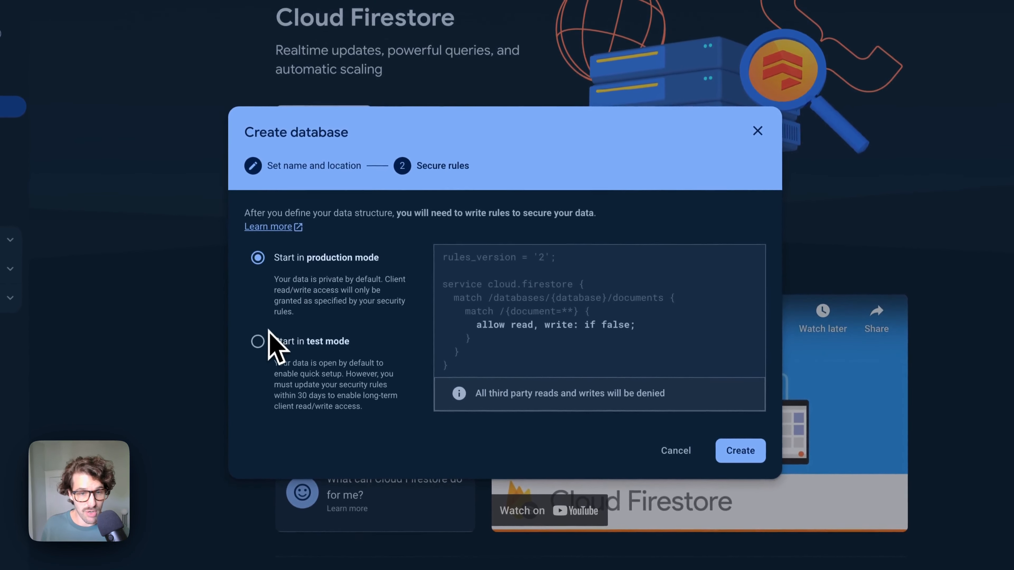
{"action": "left_click", "coordinate": [740, 453]}
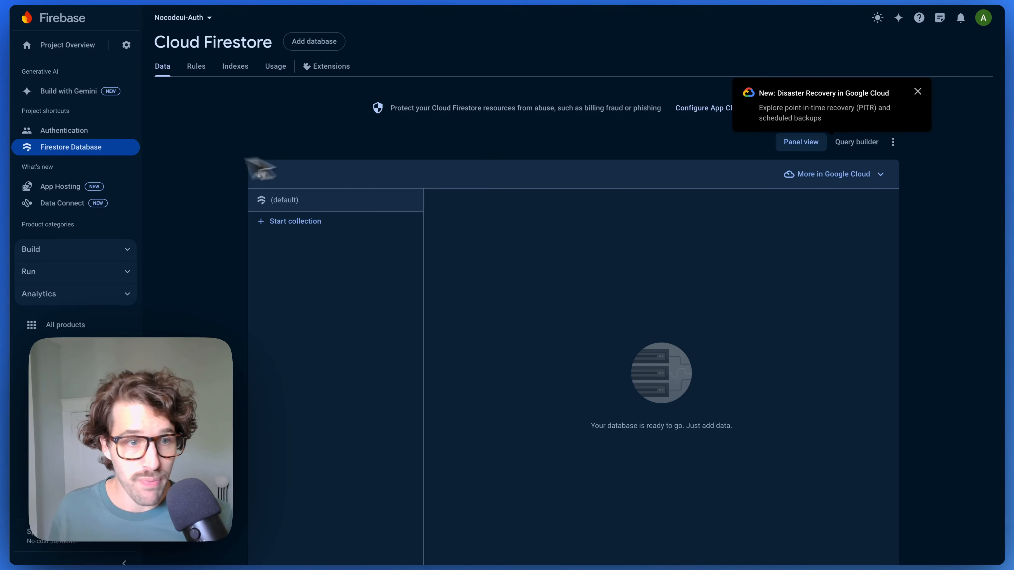
{"action": "left_click", "coordinate": [67, 251]}
{"action": "scroll", "coordinate": [67, 253], "scroll_direction": "down", "scroll_amount": 1}
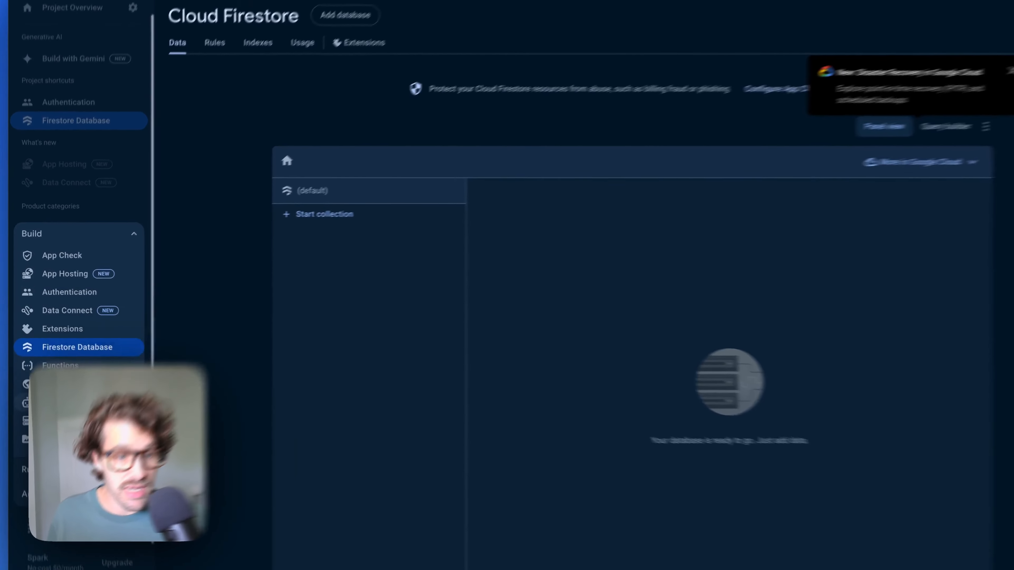
- Set up Cloud Storage with the default bucket in nam5 (us-central), keeping the default rules
{"action": "left_click", "coordinate": [51, 426]}
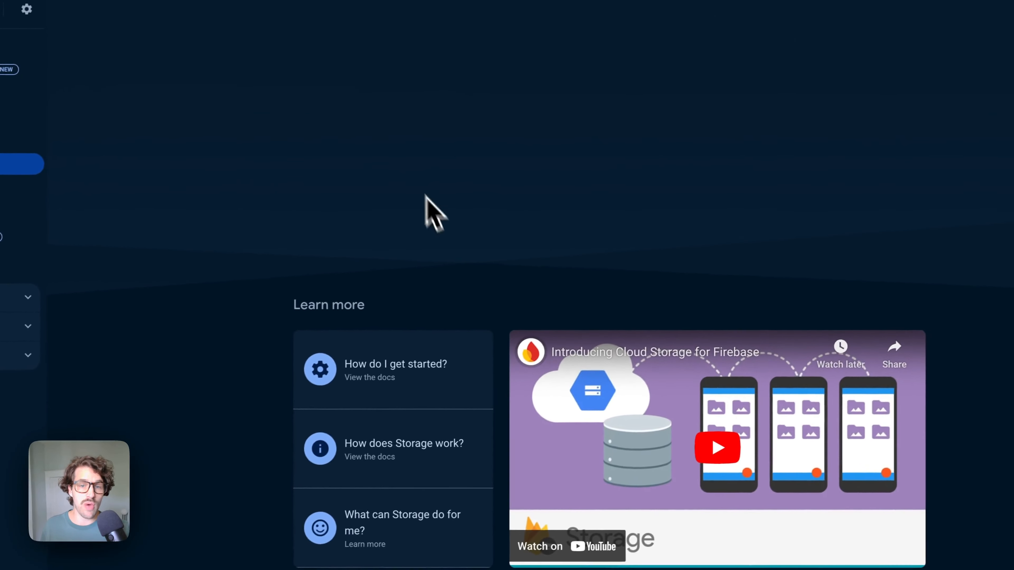
{"action": "left_click", "coordinate": [339, 171]}
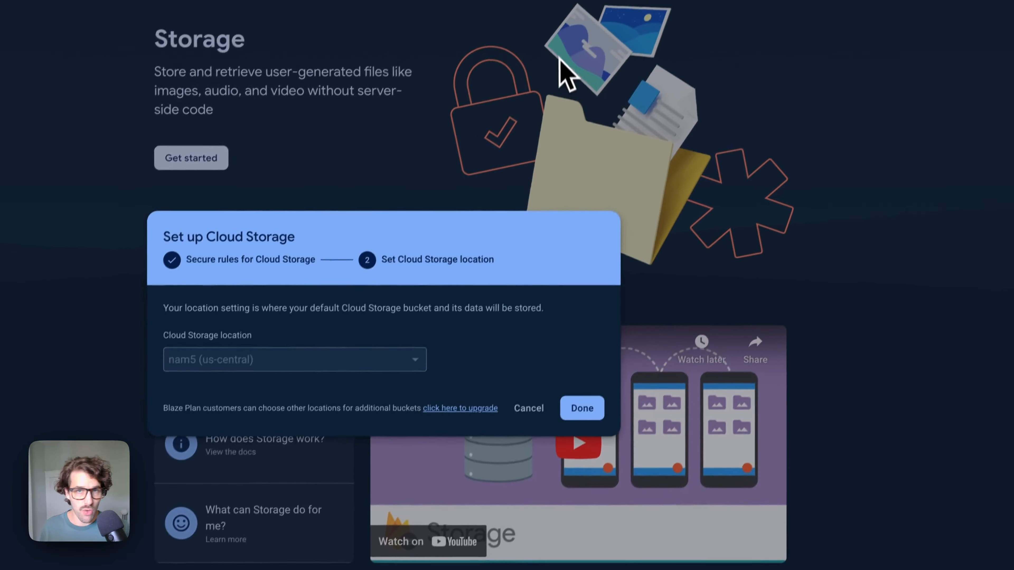
{"action": "left_click", "coordinate": [599, 362]}
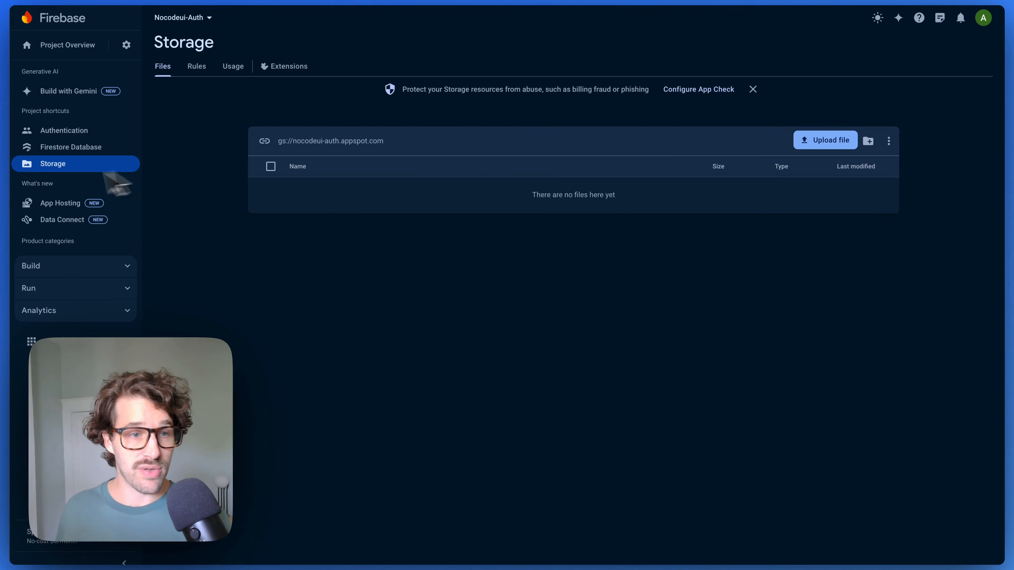
- Check the Firestore Database and Authentication users pages, then return to FlutterFlow
{"action": "left_click", "coordinate": [94, 146]}
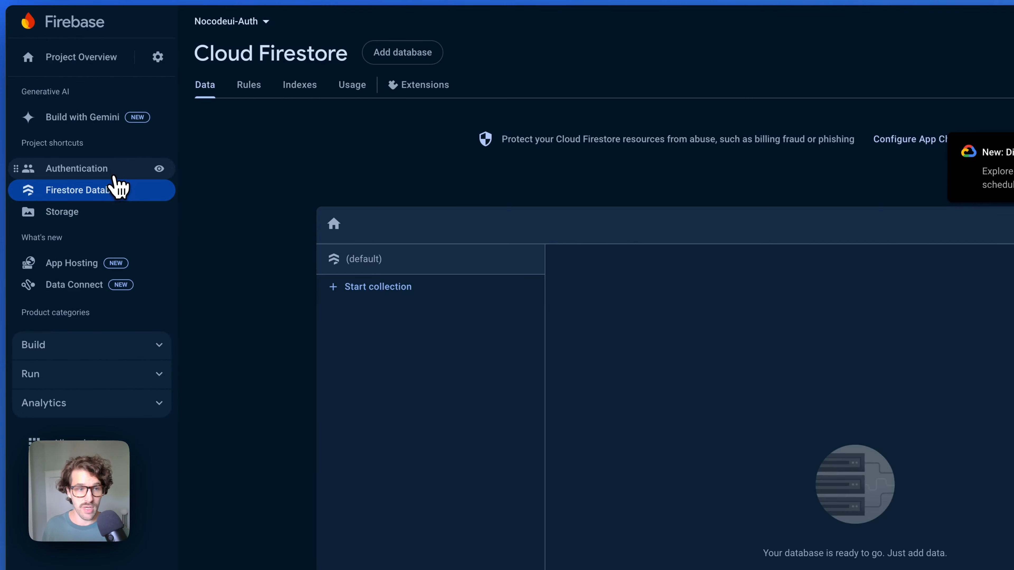
{"action": "left_click", "coordinate": [115, 176]}
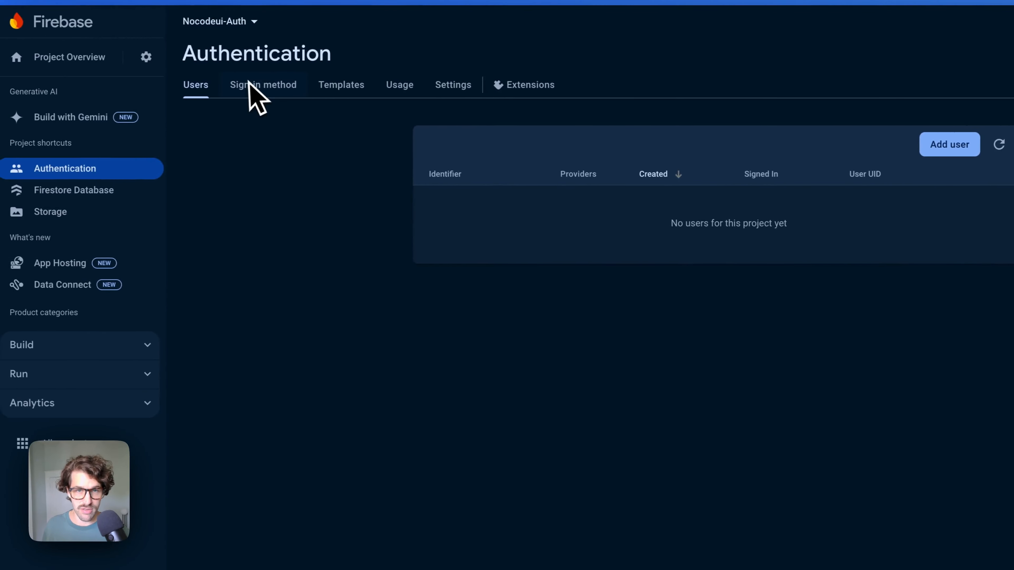
{"action": "key", "text": "super+Tab"}
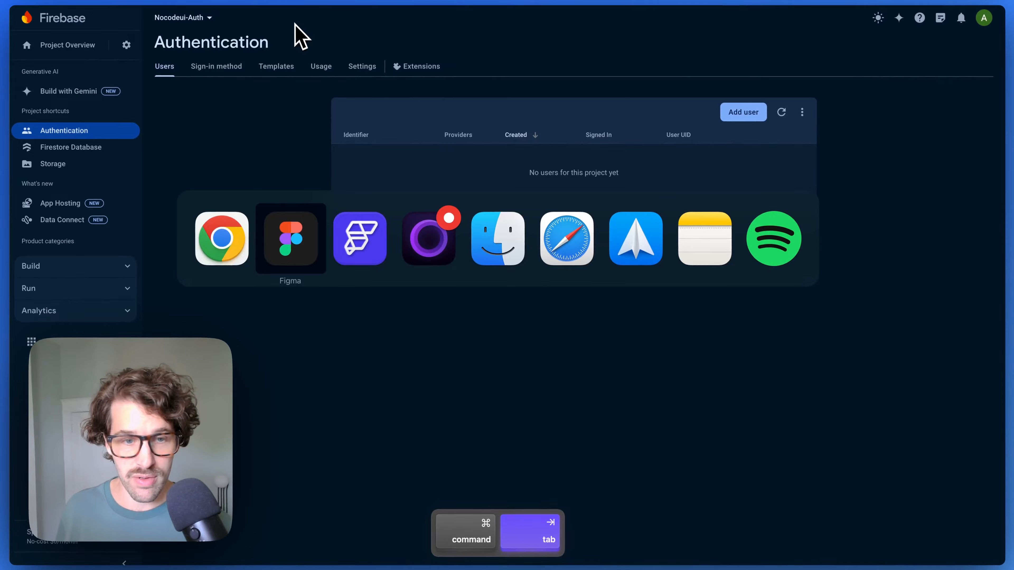
{"action": "key", "text": "super+Tab"}
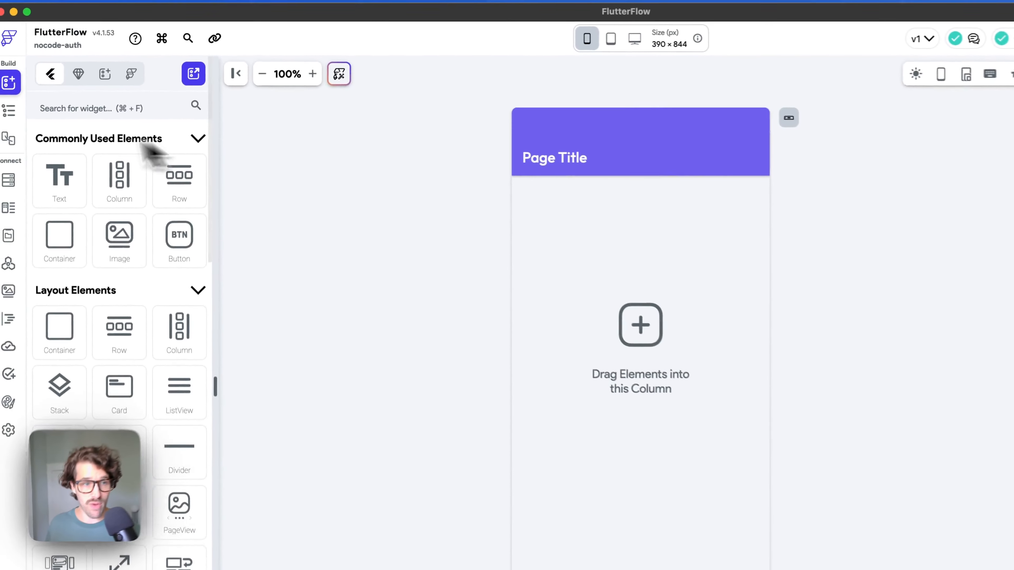
- Run the 'add' page command from quick search and browse the ready-made flow templates
{"action": "left_click", "coordinate": [9, 111]}
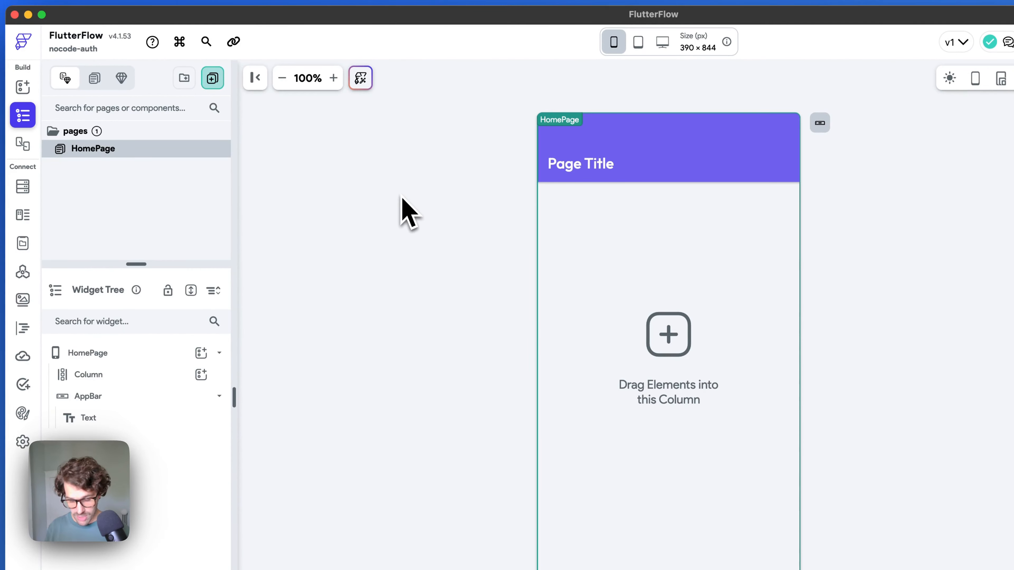
{"action": "key", "text": "super+k"}
{"action": "type", "text": "add"}
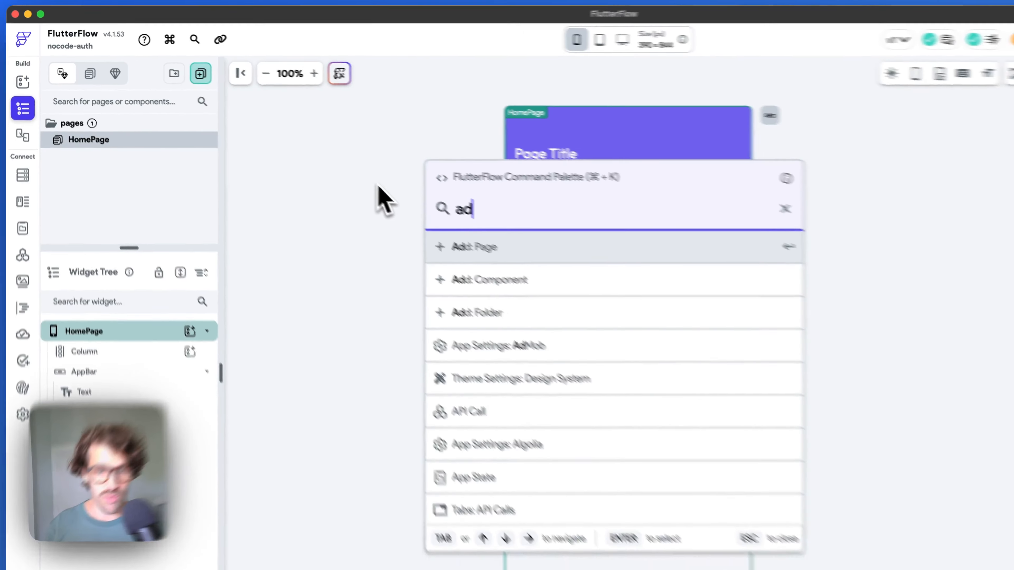
{"action": "key", "text": "Return"}
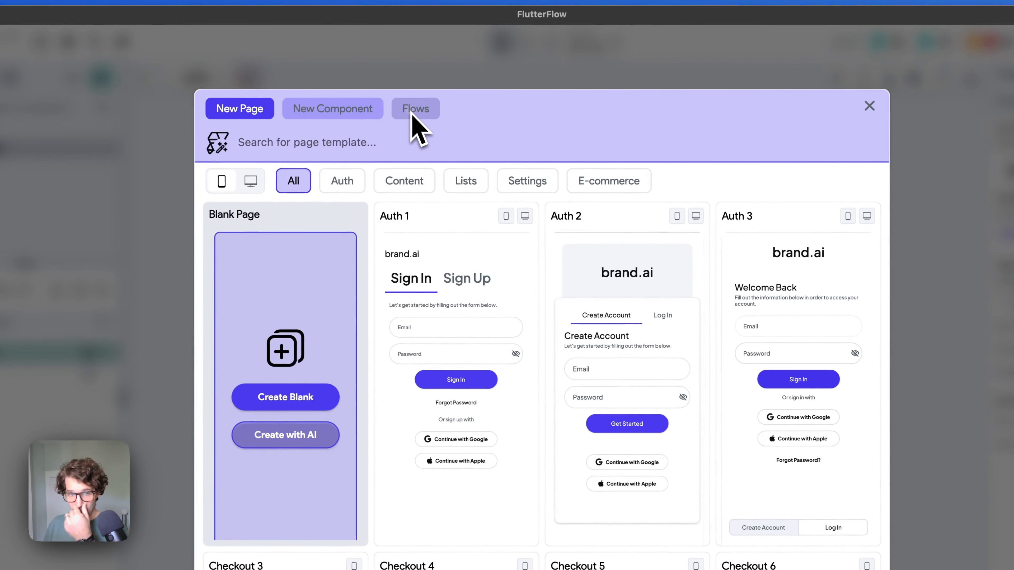
{"action": "left_click", "coordinate": [413, 112]}
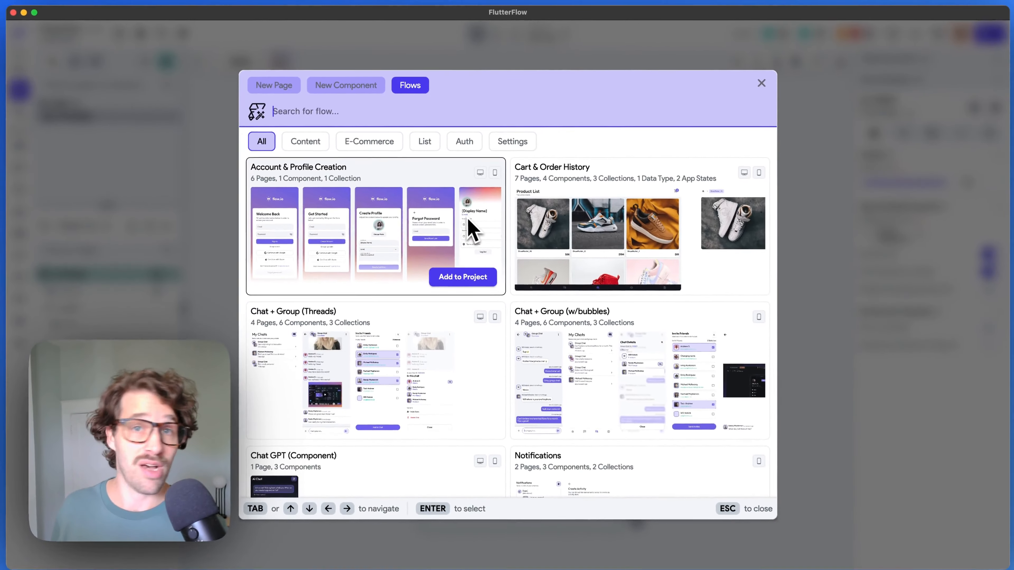
- Review the flow templates and choose Add to Project on the Profile Creation Flow
{"action": "scroll", "coordinate": [659, 260], "scroll_direction": "down", "scroll_amount": 3}
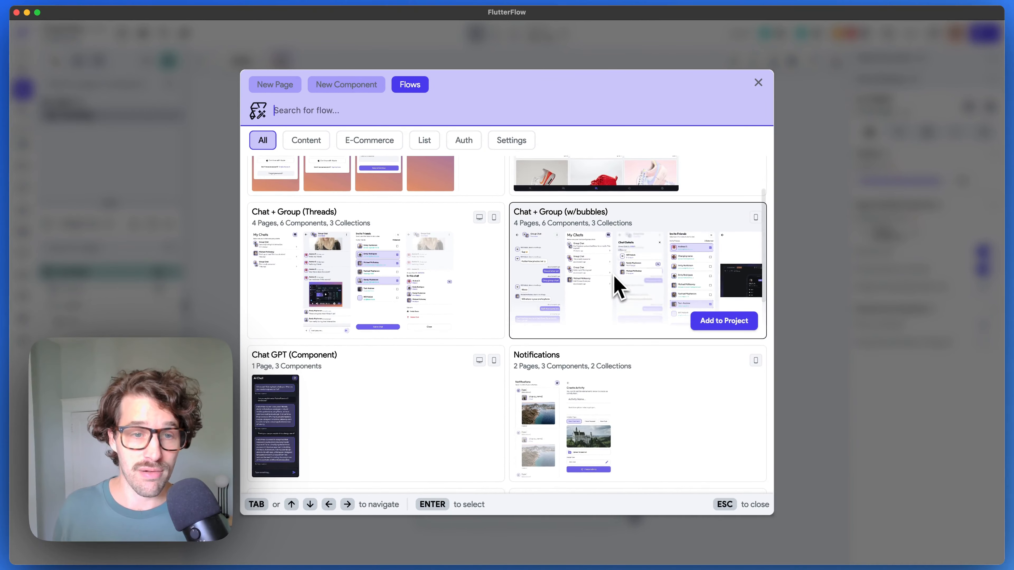
{"action": "scroll", "coordinate": [617, 286], "scroll_direction": "up", "scroll_amount": 1}
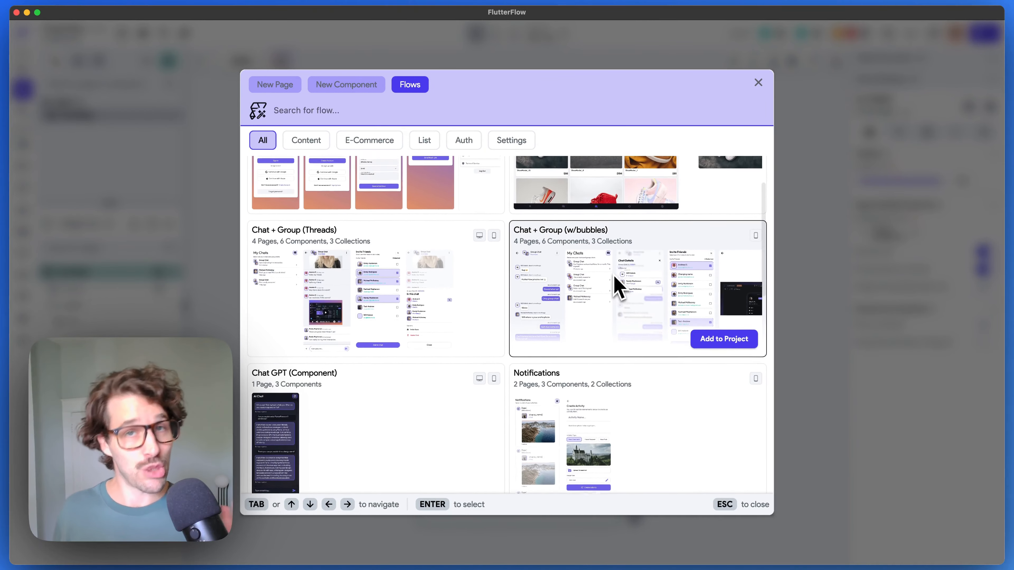
{"action": "scroll", "coordinate": [614, 276], "scroll_direction": "up", "scroll_amount": 4}
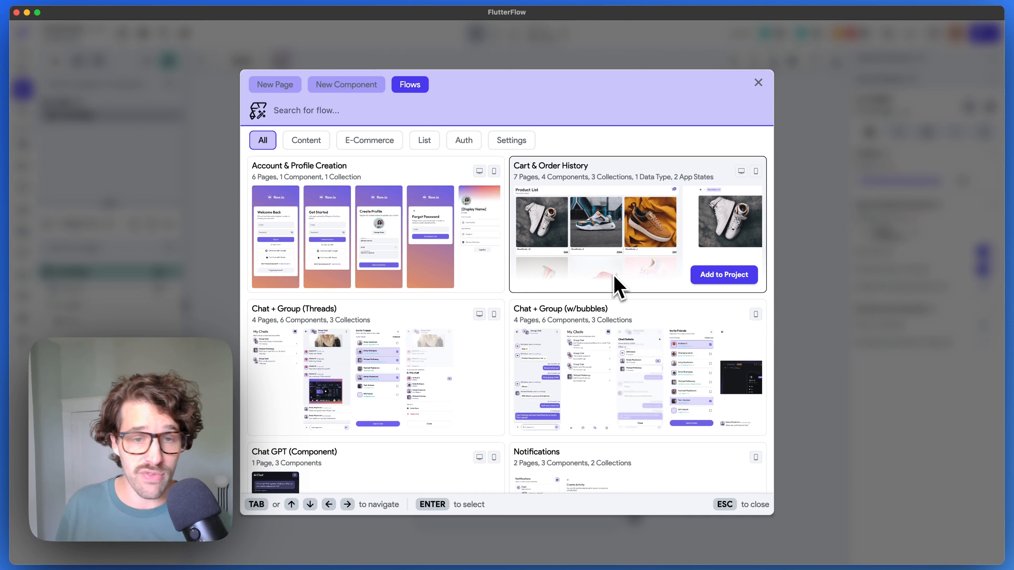
{"action": "scroll", "coordinate": [459, 230], "scroll_direction": "down", "scroll_amount": 2}
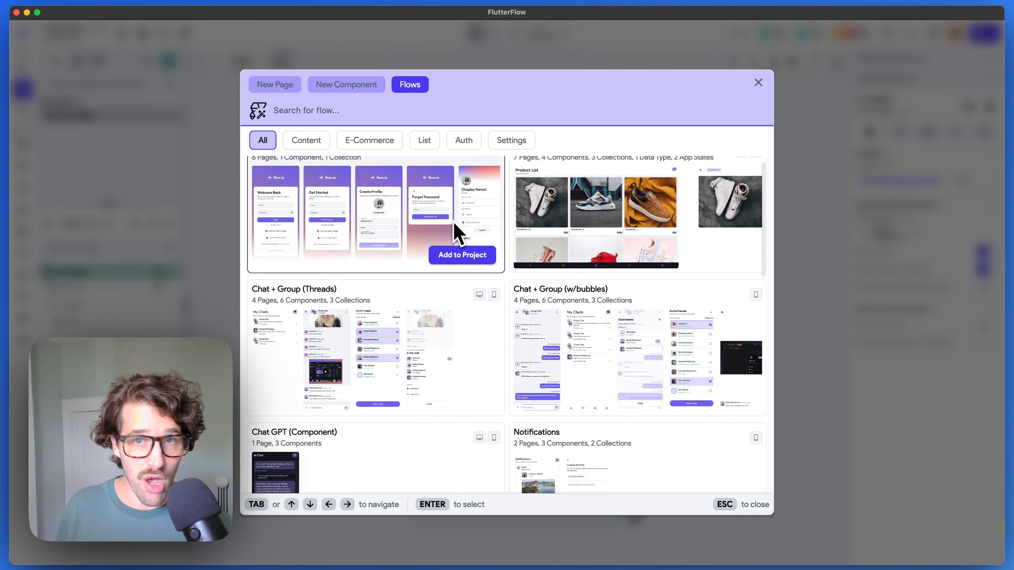
{"action": "scroll", "coordinate": [455, 224], "scroll_direction": "up", "scroll_amount": 2}
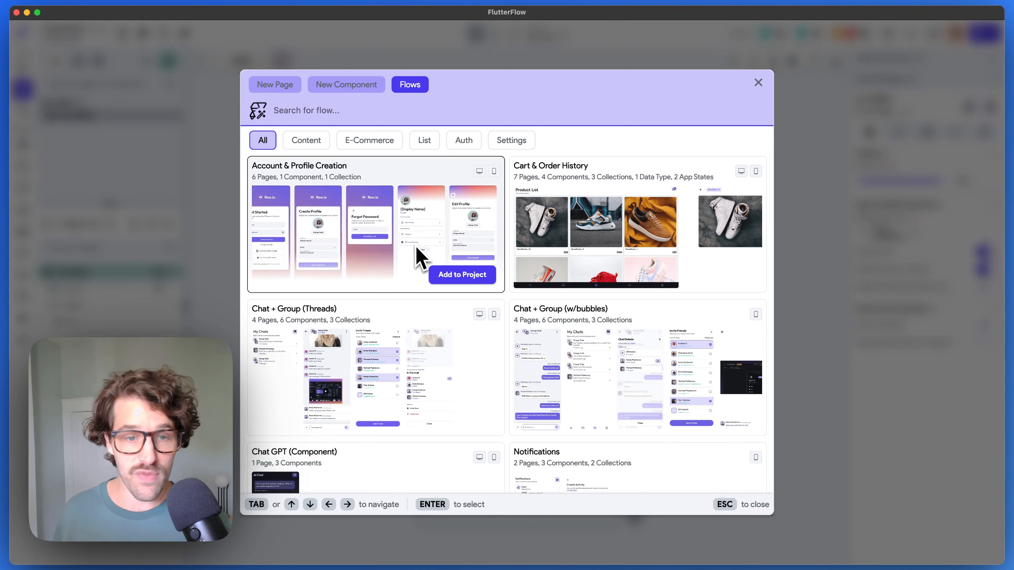
{"action": "scroll", "coordinate": [706, 284], "scroll_direction": "down", "scroll_amount": 5}
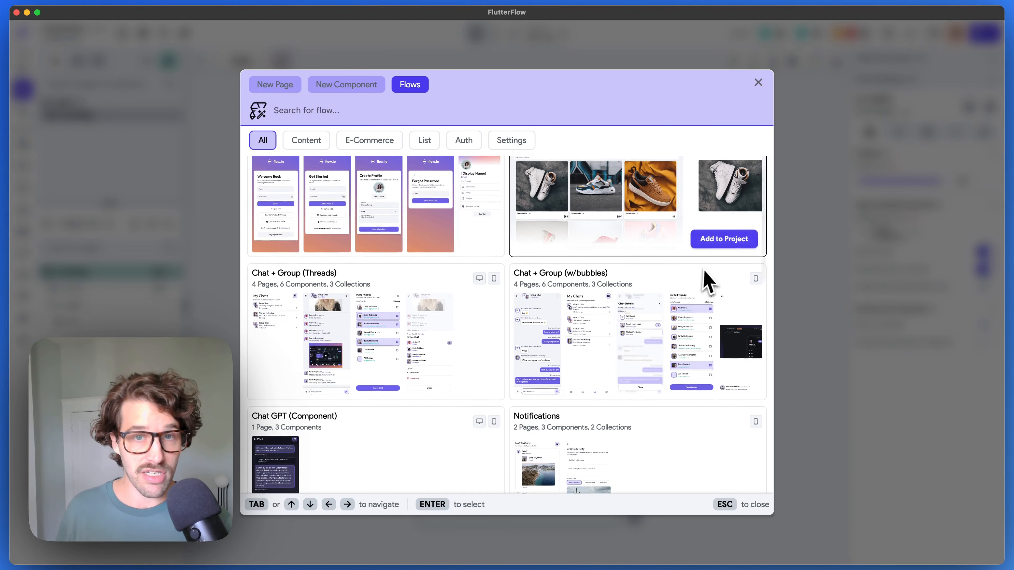
{"action": "scroll", "coordinate": [651, 369], "scroll_direction": "down", "scroll_amount": 4}
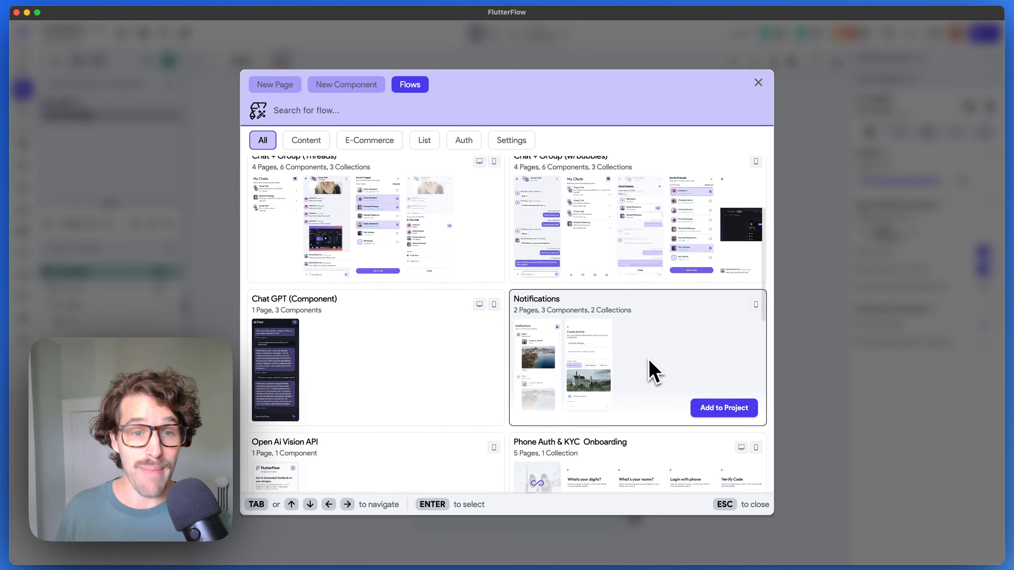
{"action": "scroll", "coordinate": [651, 369], "scroll_direction": "down", "scroll_amount": 3}
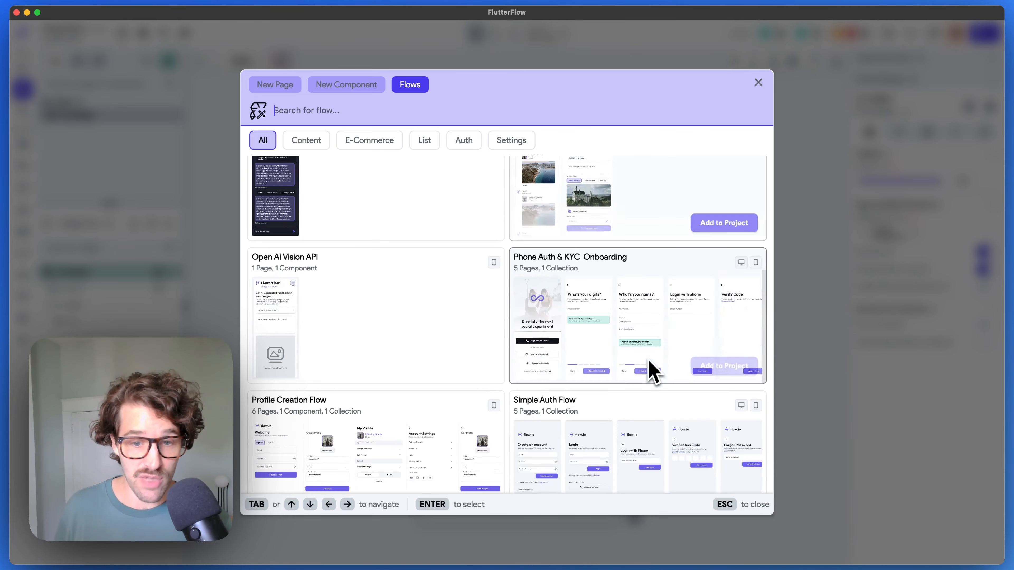
{"action": "scroll", "coordinate": [627, 330], "scroll_direction": "down", "scroll_amount": 3}
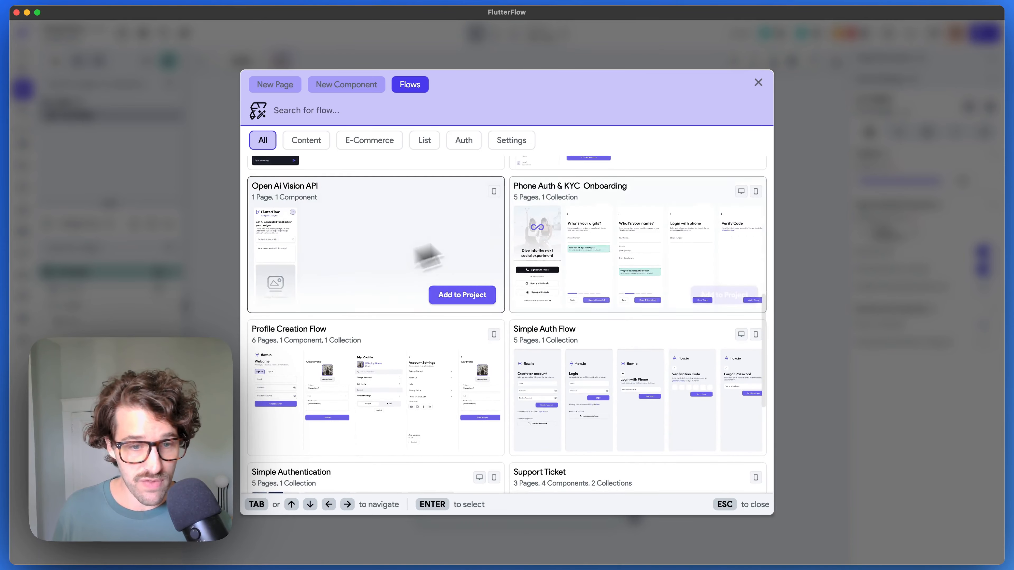
{"action": "scroll", "coordinate": [440, 260], "scroll_direction": "down", "scroll_amount": 8}
{"action": "scroll", "coordinate": [461, 240], "scroll_direction": "up", "scroll_amount": 3}
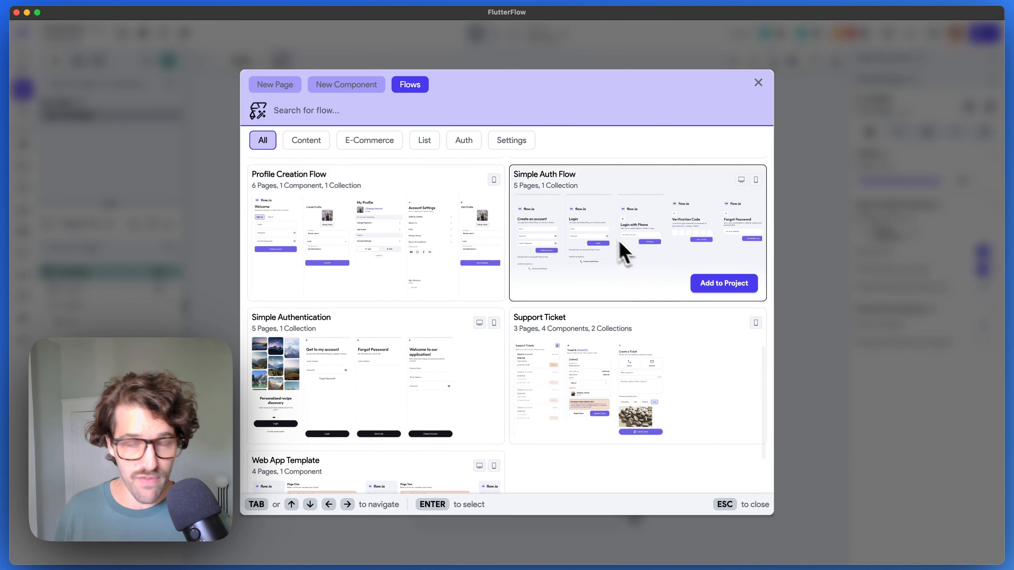
{"action": "scroll", "coordinate": [642, 238], "scroll_direction": "down", "scroll_amount": 1}
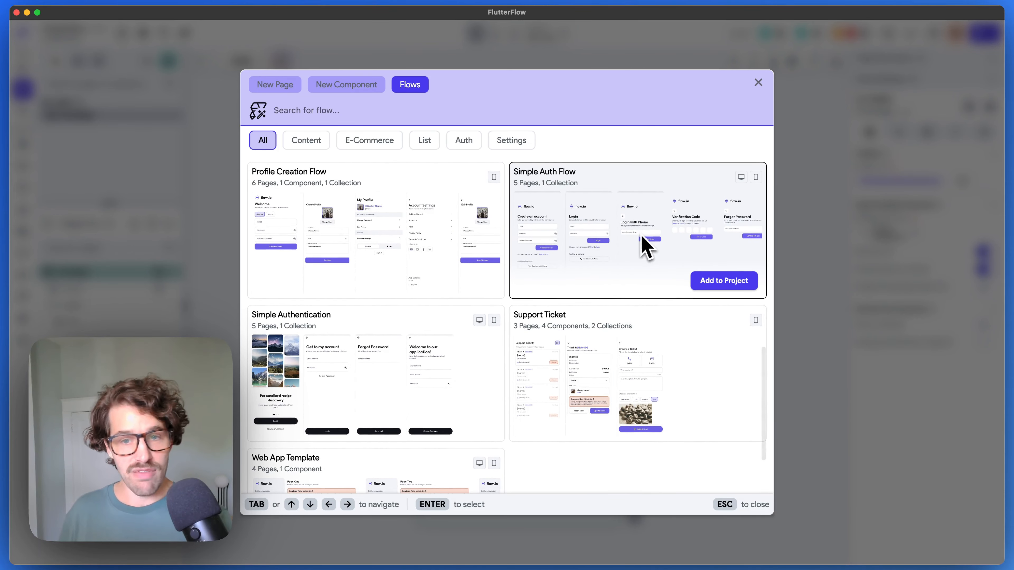
{"action": "scroll", "coordinate": [646, 246], "scroll_direction": "up", "scroll_amount": 10}
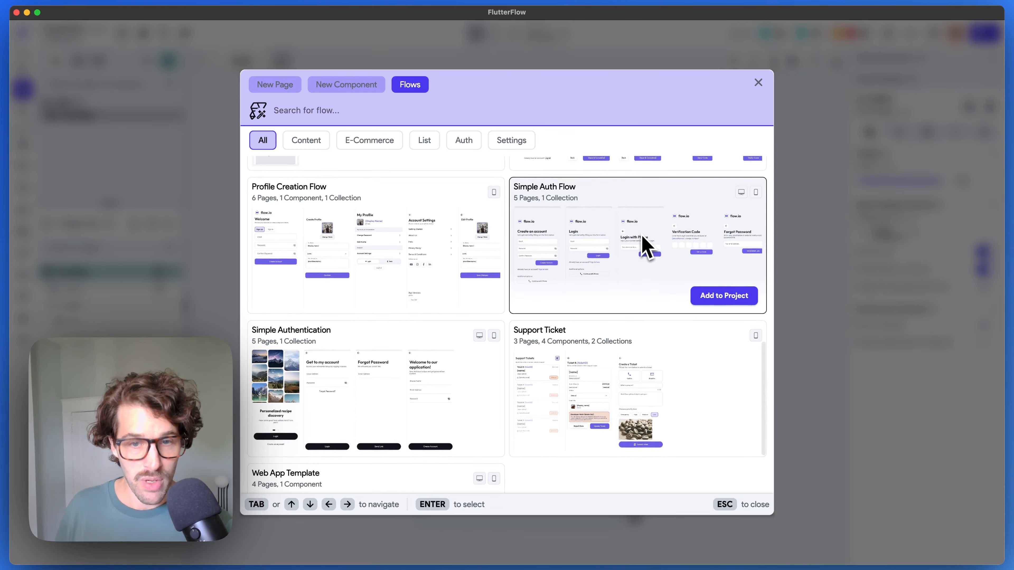
{"action": "scroll", "coordinate": [650, 290], "scroll_direction": "down", "scroll_amount": 2}
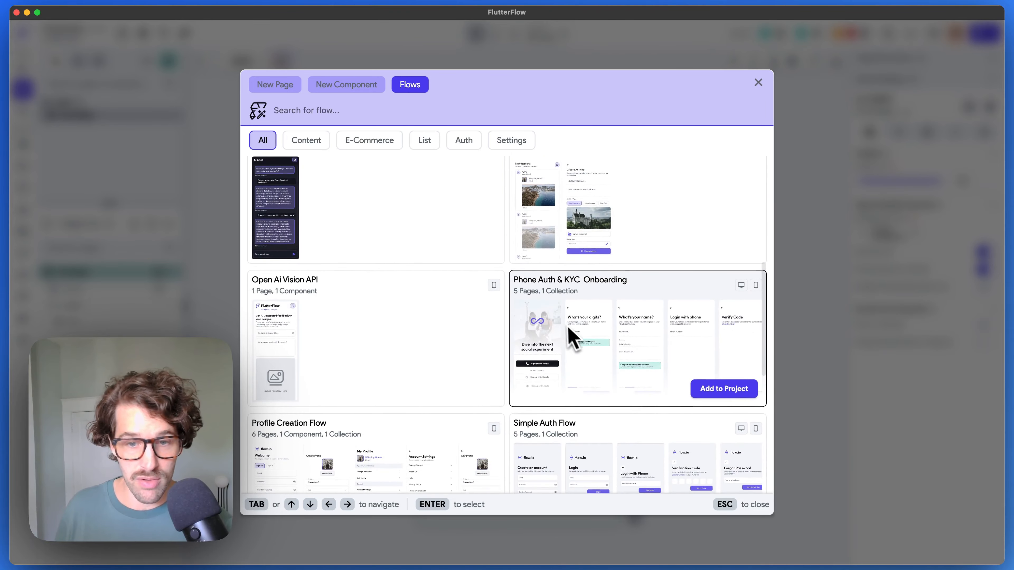
{"action": "scroll", "coordinate": [639, 340], "scroll_direction": "down", "scroll_amount": 5}
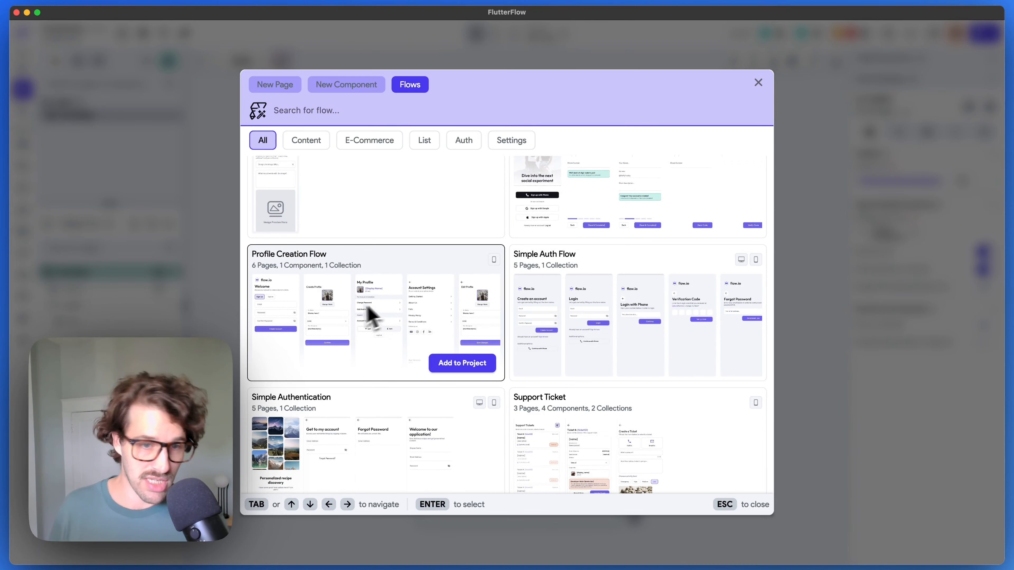
{"action": "scroll", "coordinate": [399, 308], "scroll_direction": "down", "scroll_amount": 3}
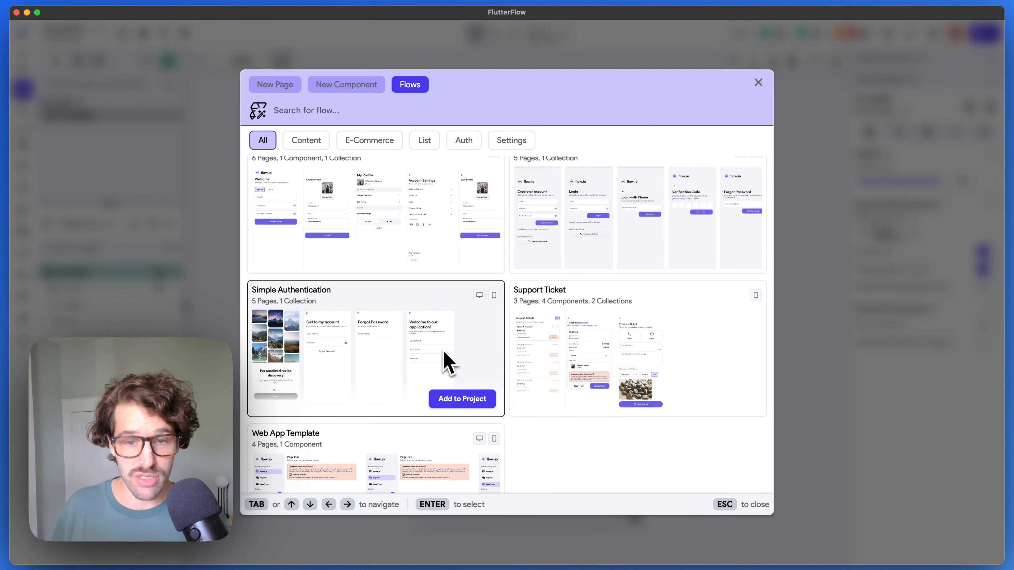
{"action": "scroll", "coordinate": [445, 355], "scroll_direction": "up", "scroll_amount": 2}
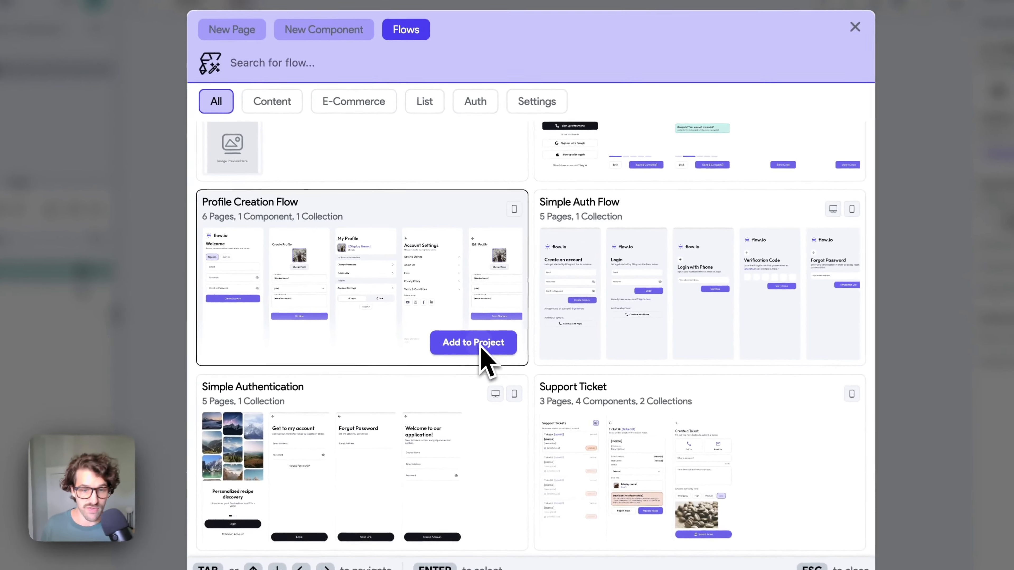
{"action": "left_click", "coordinate": [471, 333]}
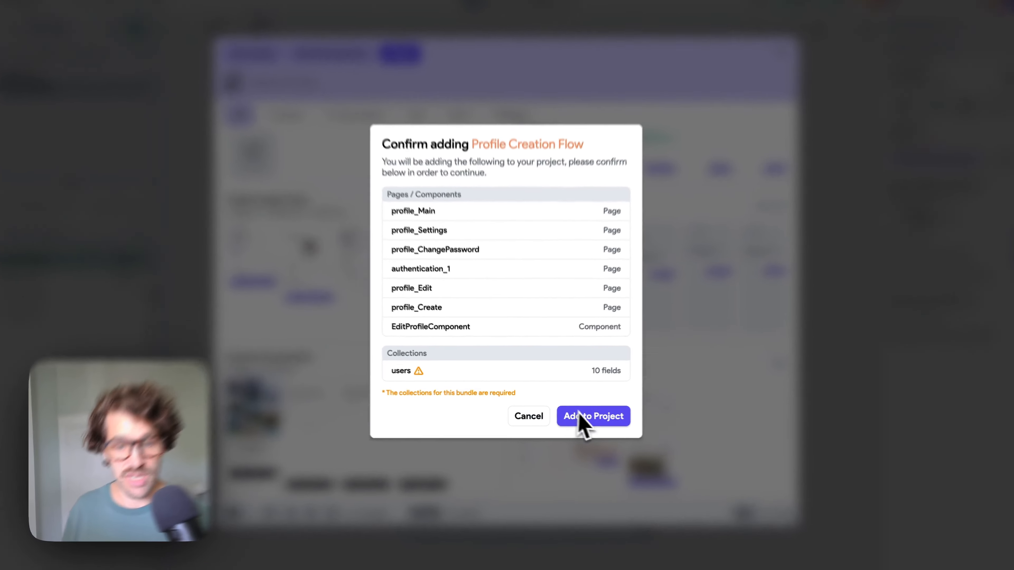
- Confirm adding the Profile Creation Flow and accept merging the users collection conflict
{"action": "left_click", "coordinate": [581, 419]}
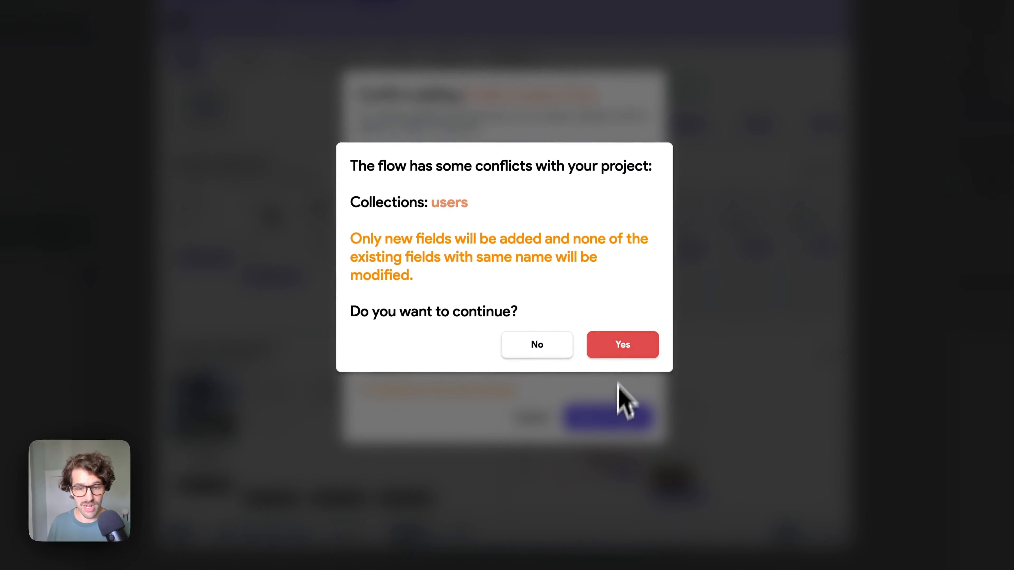
{"action": "left_click", "coordinate": [597, 357]}
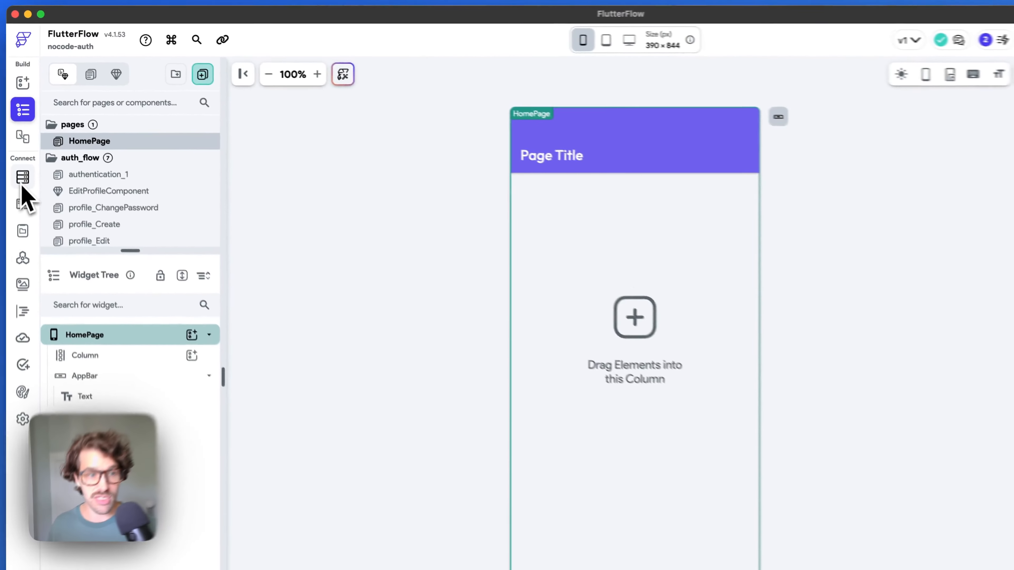
- Add a String field named platformPermission to the users collection
{"action": "left_click", "coordinate": [22, 145]}
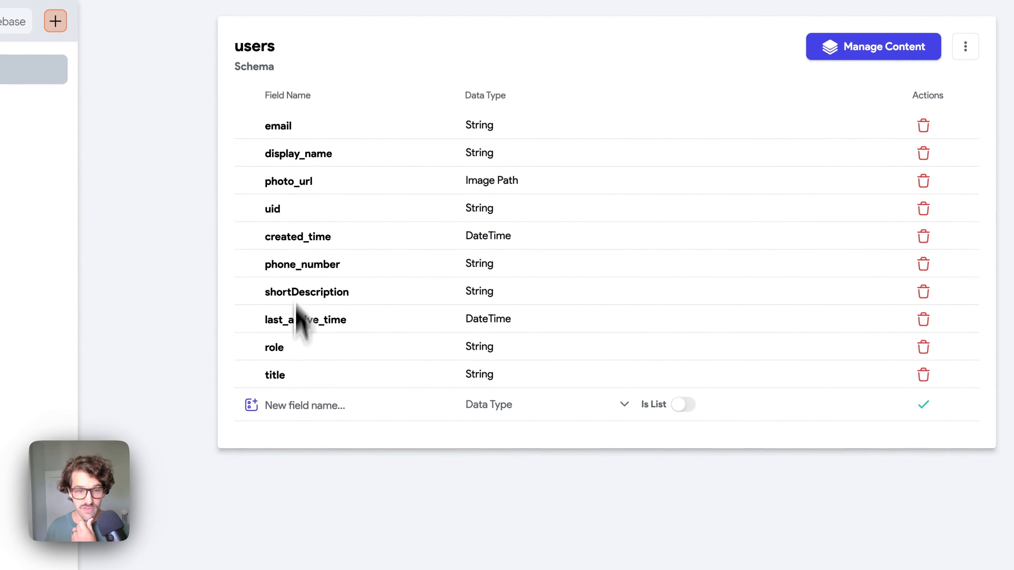
{"action": "left_click", "coordinate": [293, 405]}
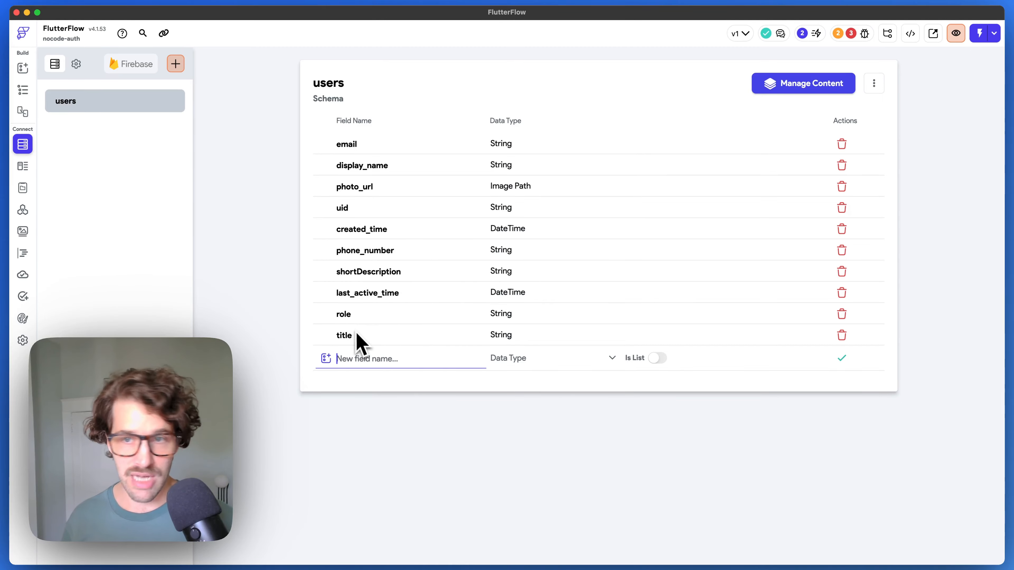
{"action": "type", "text": "plat"}
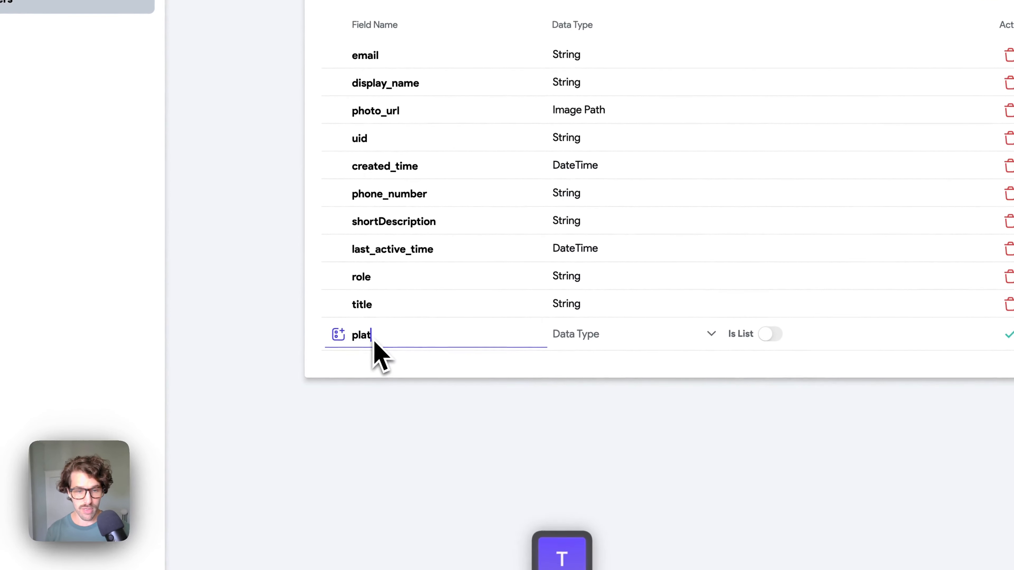
{"action": "type", "text": "formPermi"}
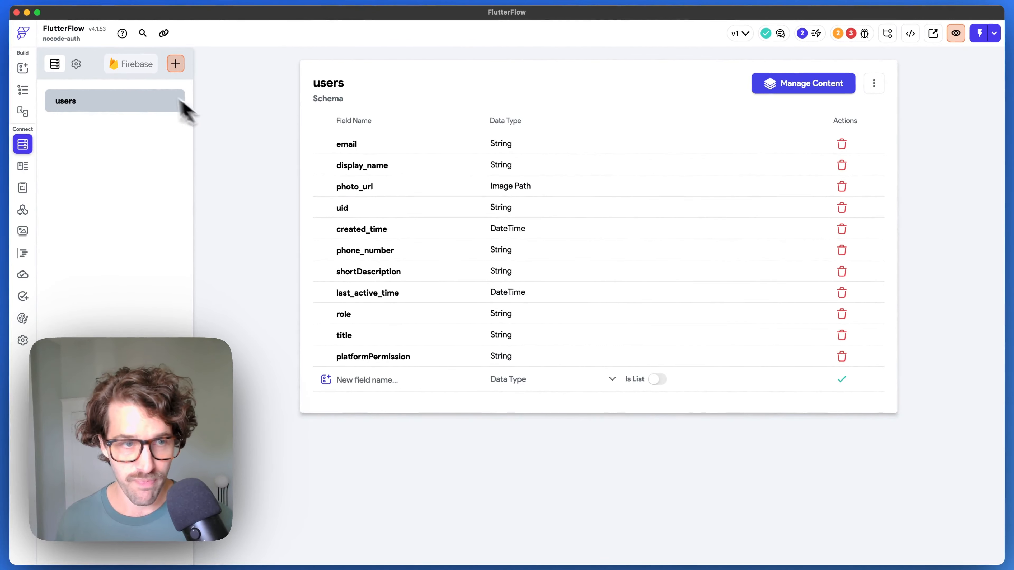
{"action": "left_click", "coordinate": [77, 65]}
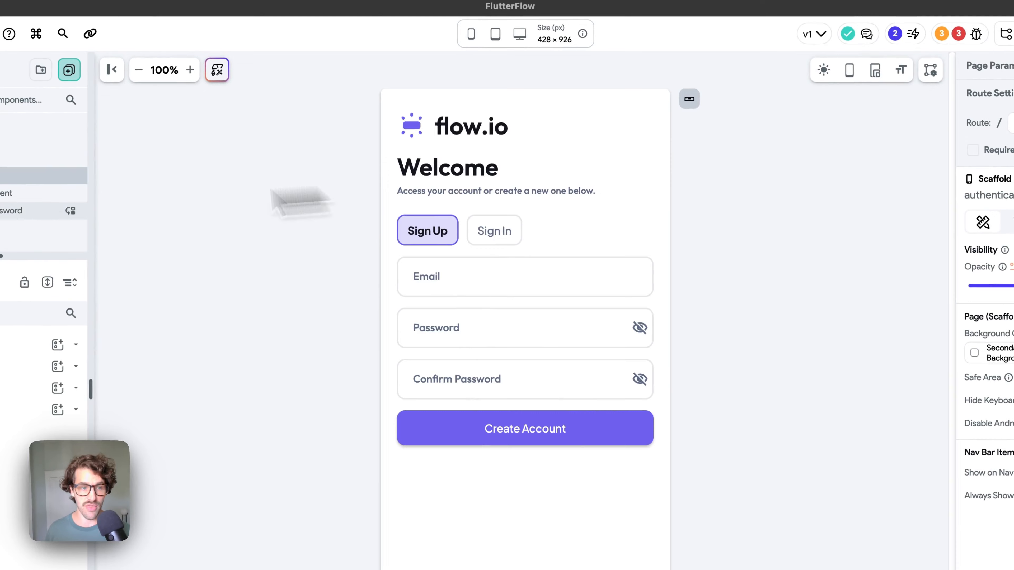
{"action": "left_click_drag", "start_coordinate": [2, 282], "coordinate": [4, 443]}
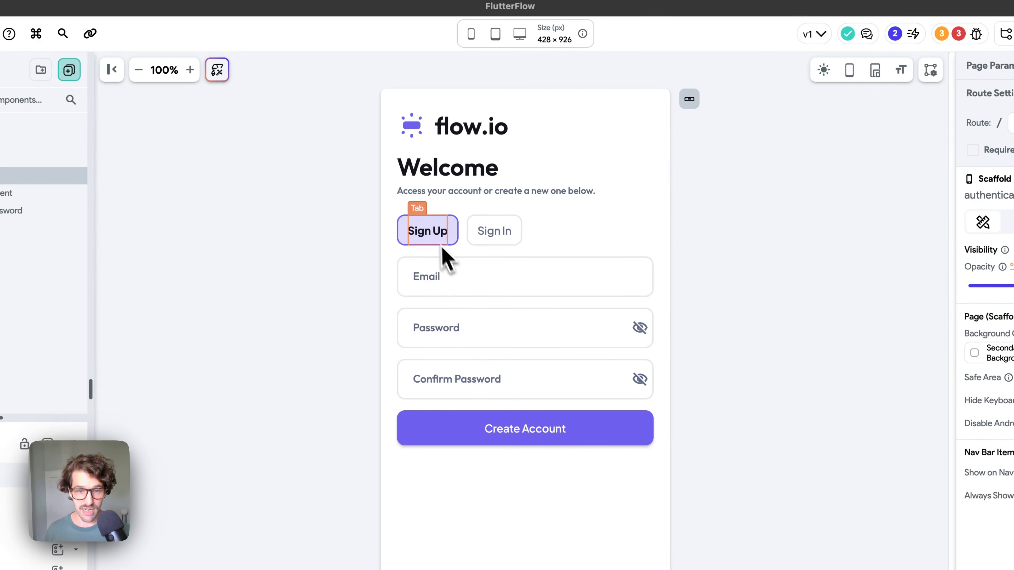
{"action": "left_click", "coordinate": [435, 235]}
{"action": "left_click", "coordinate": [500, 233]}
{"action": "left_click", "coordinate": [437, 234]}
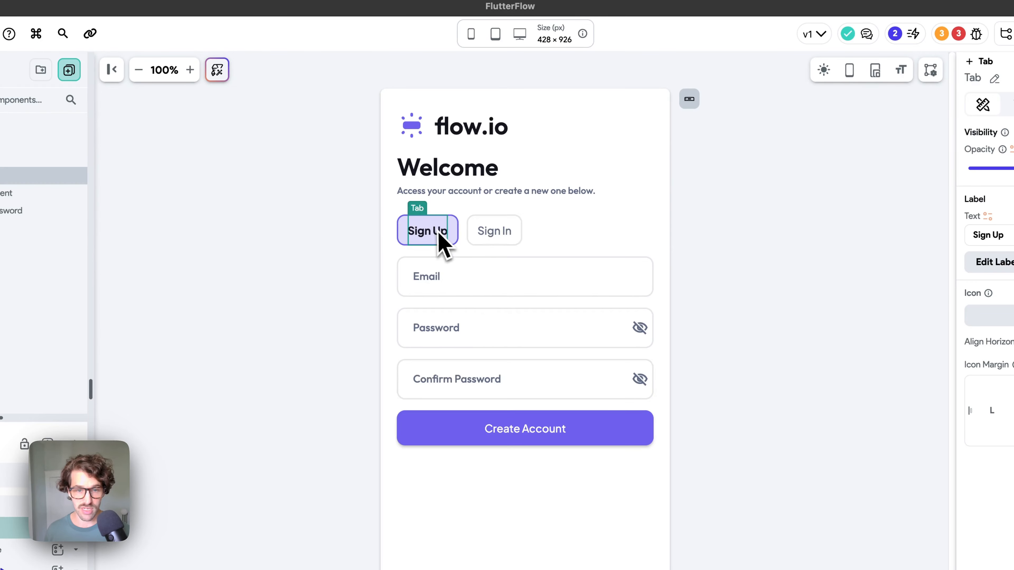
{"action": "left_click", "coordinate": [495, 235]}
{"action": "left_click", "coordinate": [444, 233]}
{"action": "left_click", "coordinate": [537, 240]}
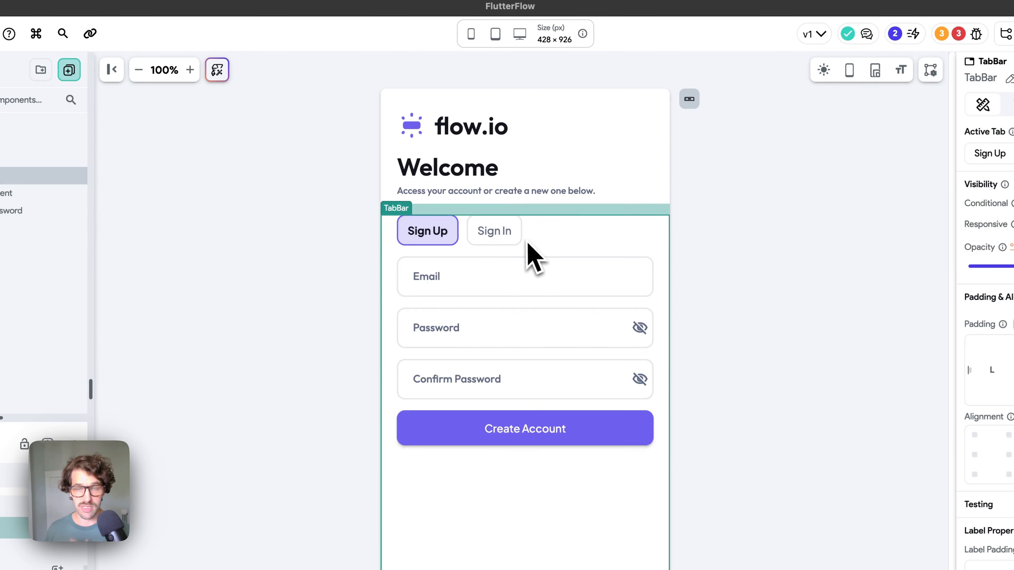
{"action": "left_click", "coordinate": [481, 233]}
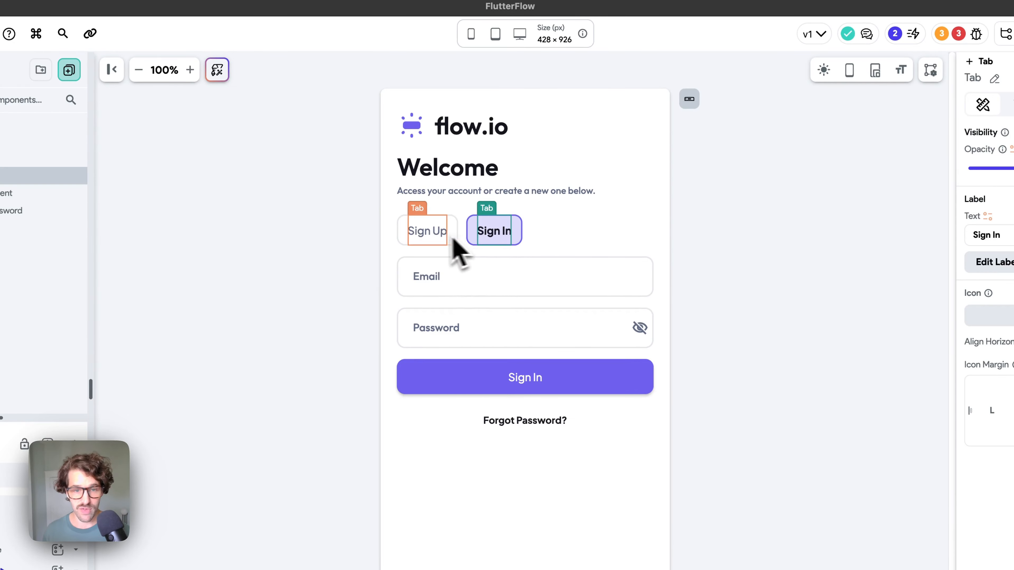
{"action": "left_click", "coordinate": [454, 234]}
{"action": "left_click", "coordinate": [468, 236]}
{"action": "left_click", "coordinate": [455, 238]}
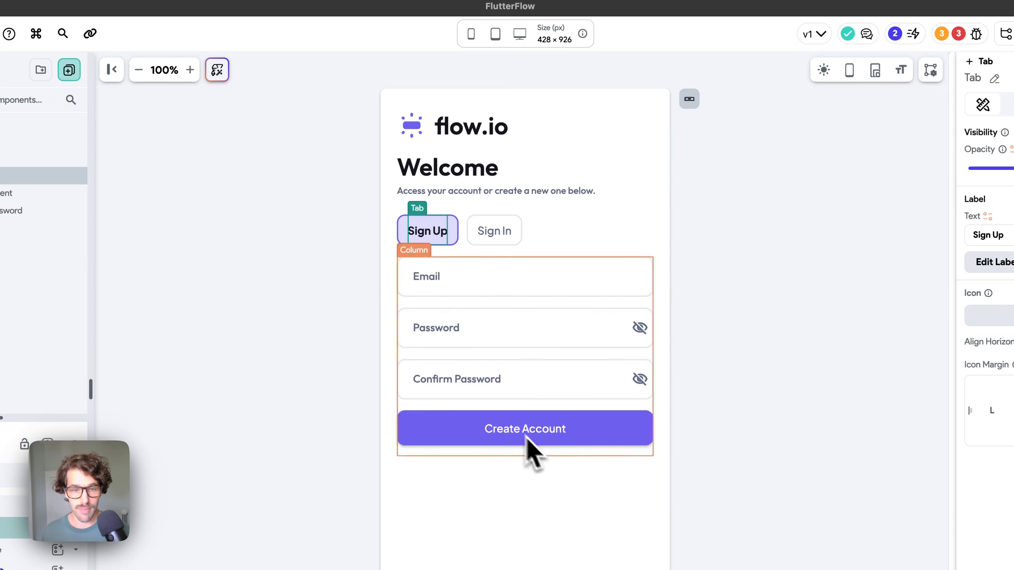
{"action": "left_click", "coordinate": [534, 430]}
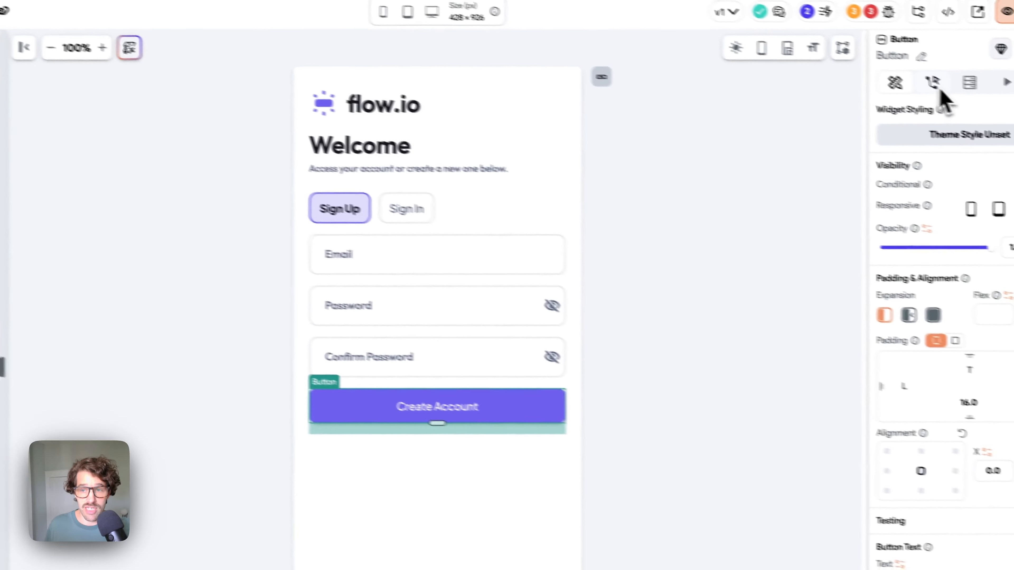
{"action": "left_click", "coordinate": [890, 82]}
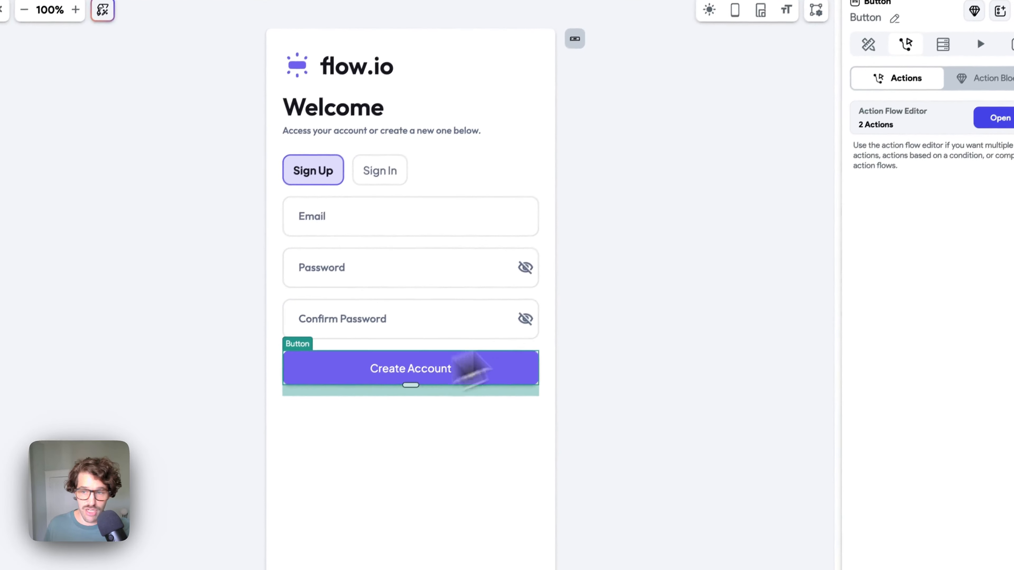
{"action": "left_click", "coordinate": [980, 149]}
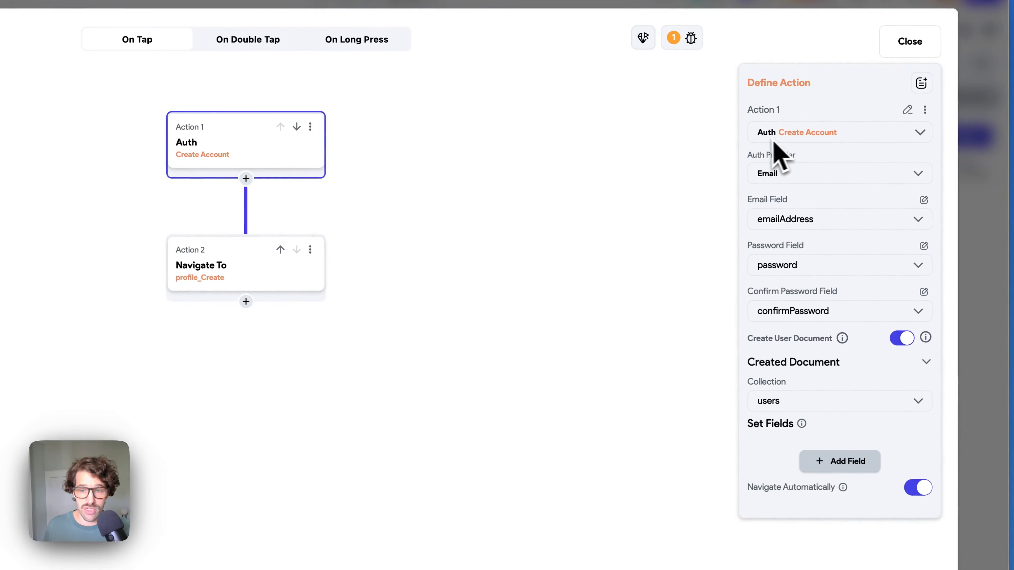
{"action": "left_click", "coordinate": [808, 138]}
{"action": "left_click", "coordinate": [809, 184]}
{"action": "type", "text": "create"}
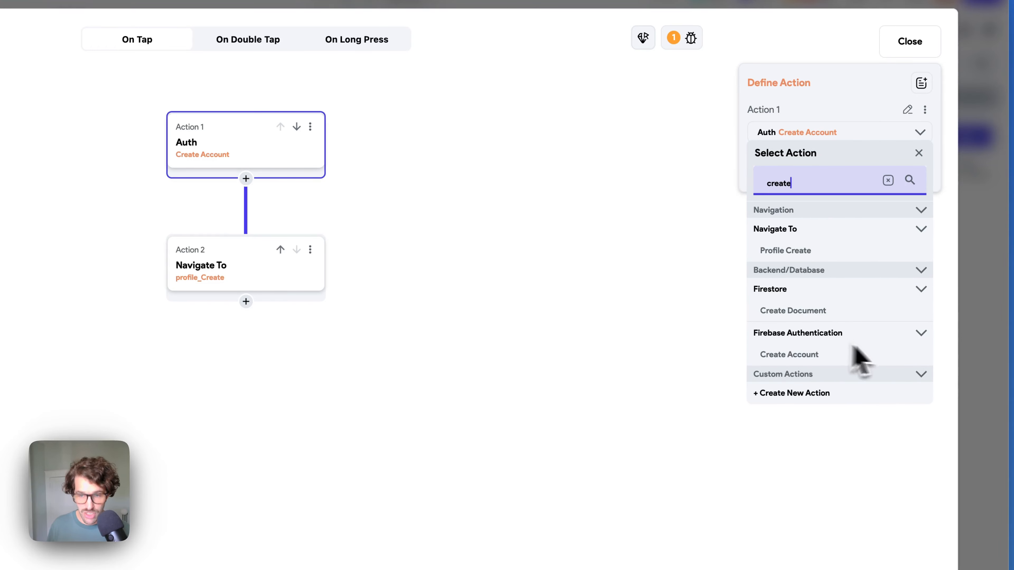
{"action": "left_click", "coordinate": [910, 41]}
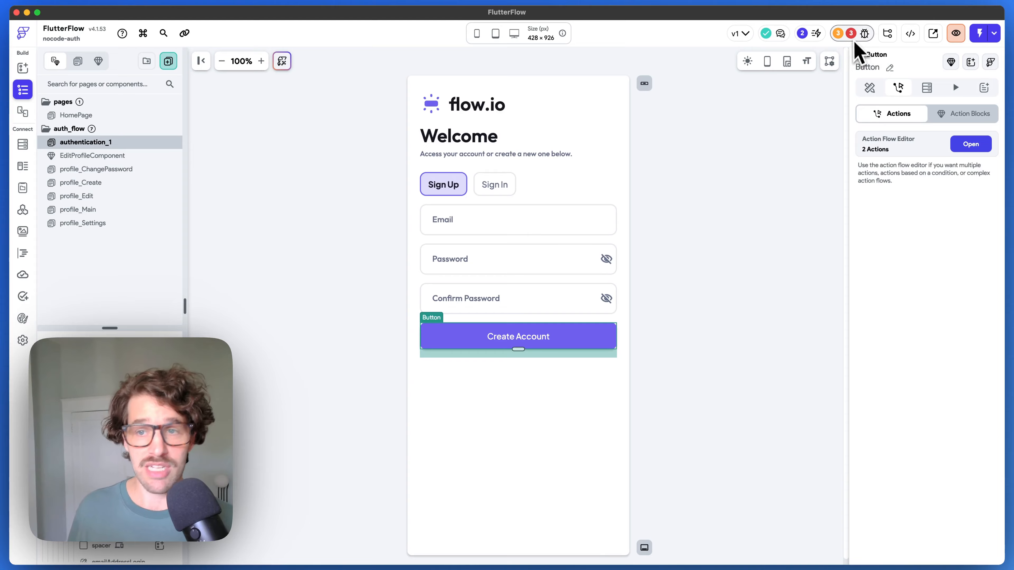
- Set authentication_1 as the entry page and HomePage as the logged-in page
{"action": "left_click", "coordinate": [858, 40]}
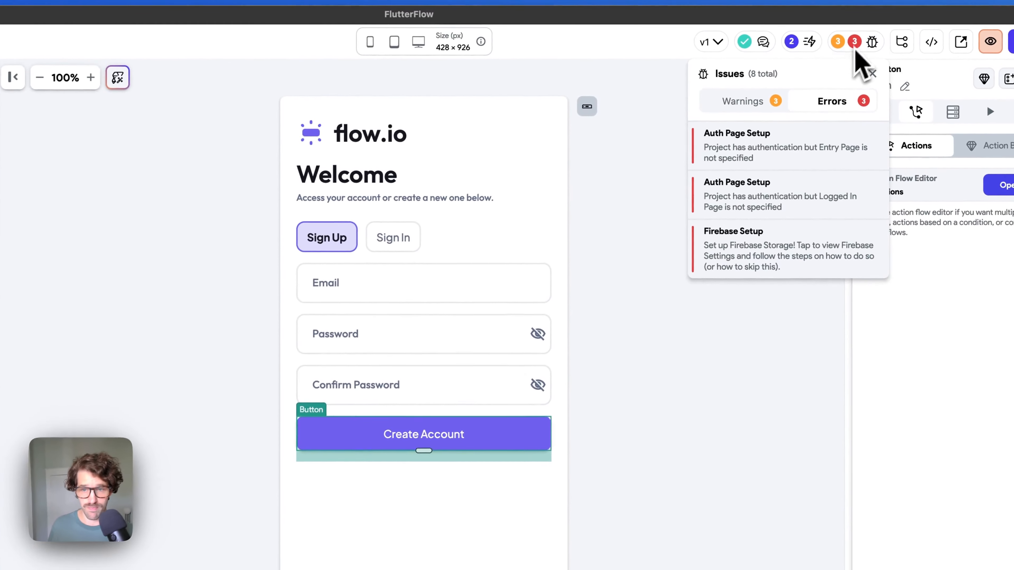
{"action": "left_click", "coordinate": [815, 154]}
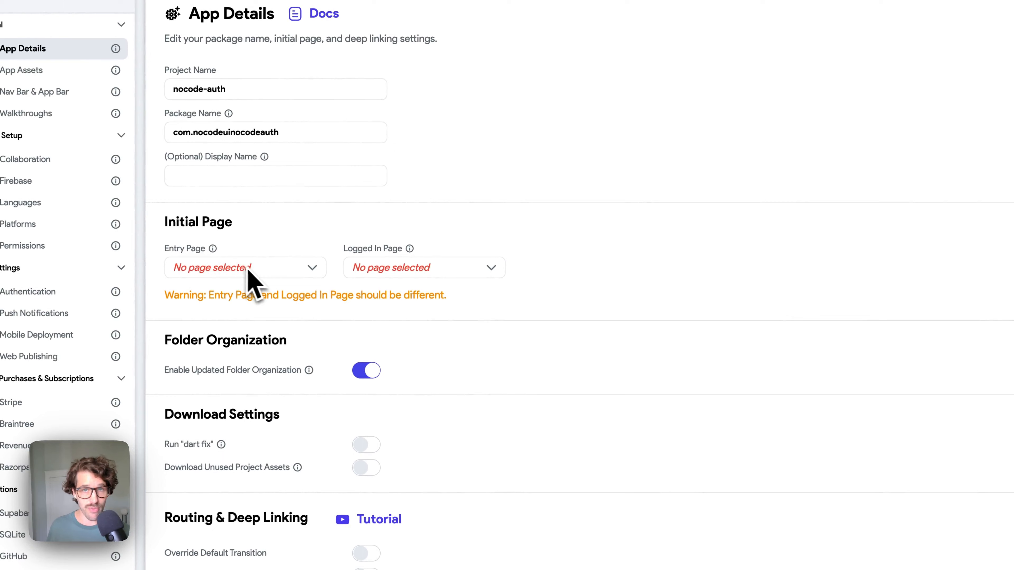
{"action": "left_click", "coordinate": [247, 268]}
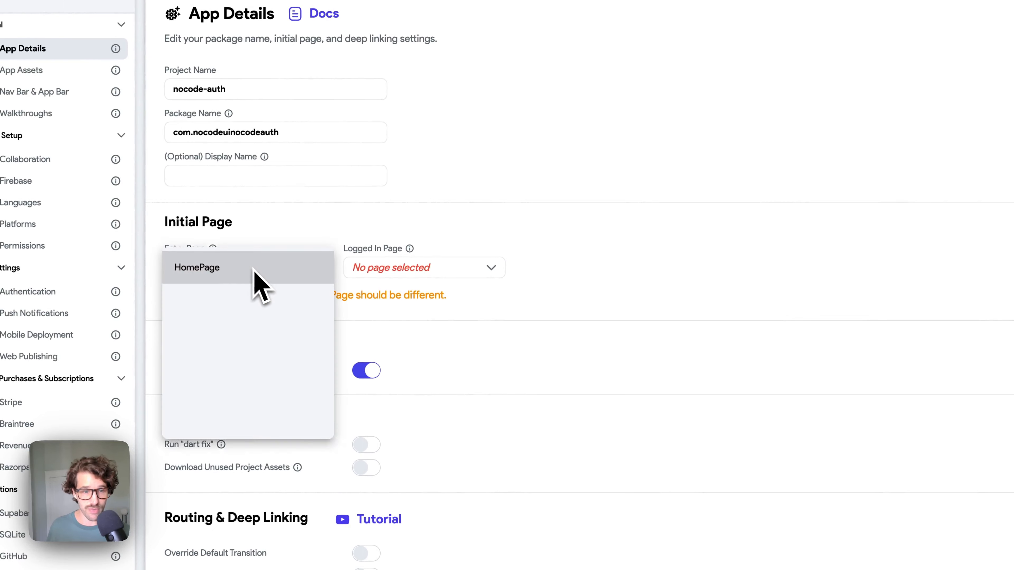
{"action": "left_click", "coordinate": [220, 401]}
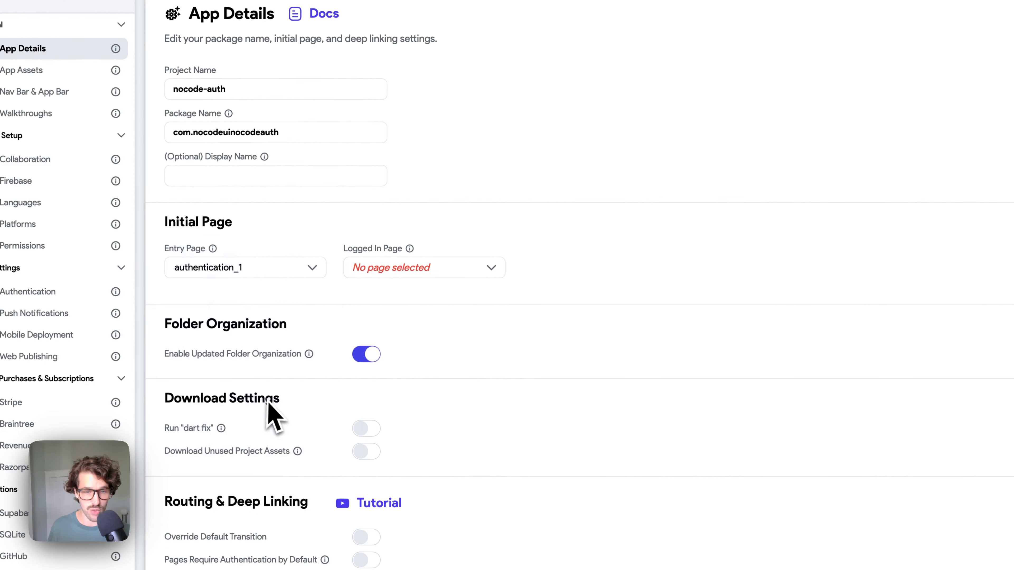
{"action": "left_click", "coordinate": [439, 272]}
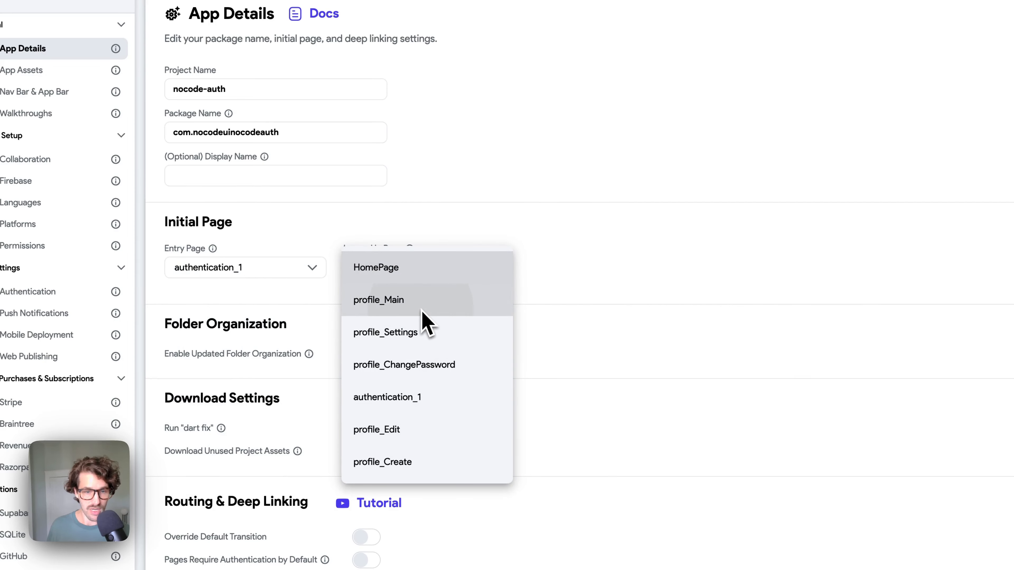
{"action": "left_click", "coordinate": [411, 274]}
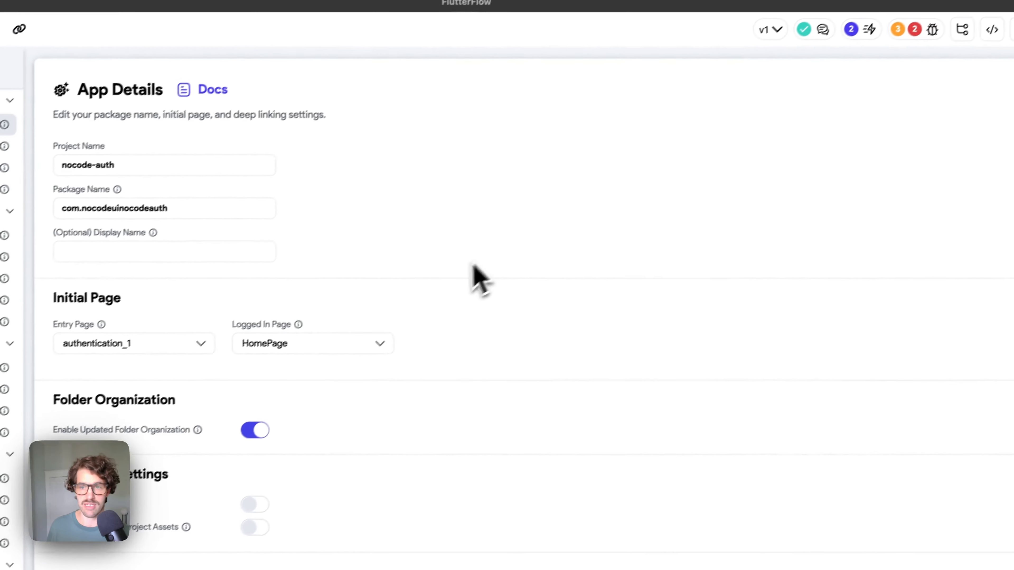
- Open the Firebase settings behind the Firebase Setup error in the Issues panel
{"action": "left_click", "coordinate": [898, 30]}
{"action": "left_click", "coordinate": [903, 98]}
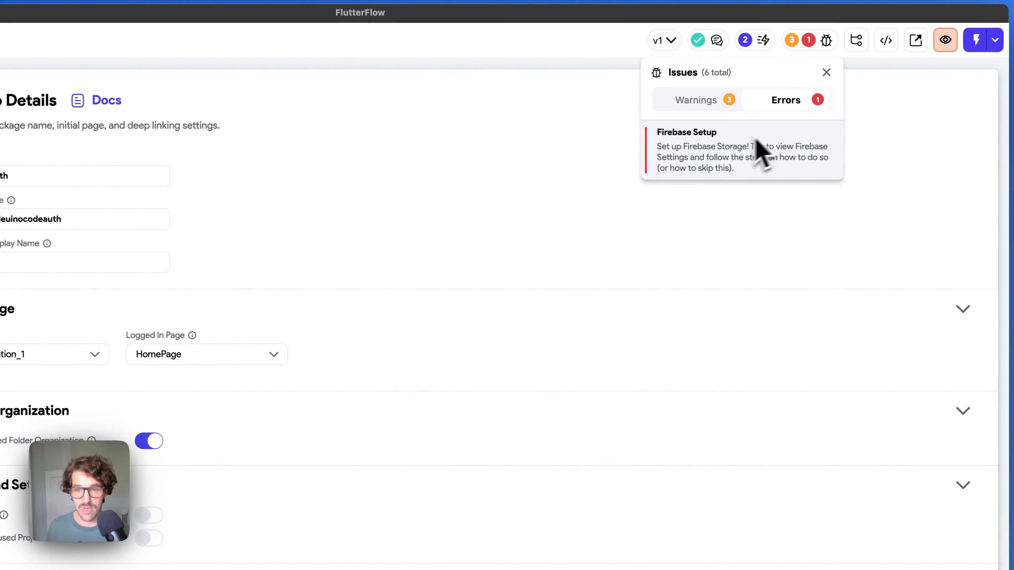
{"action": "left_click", "coordinate": [754, 158]}
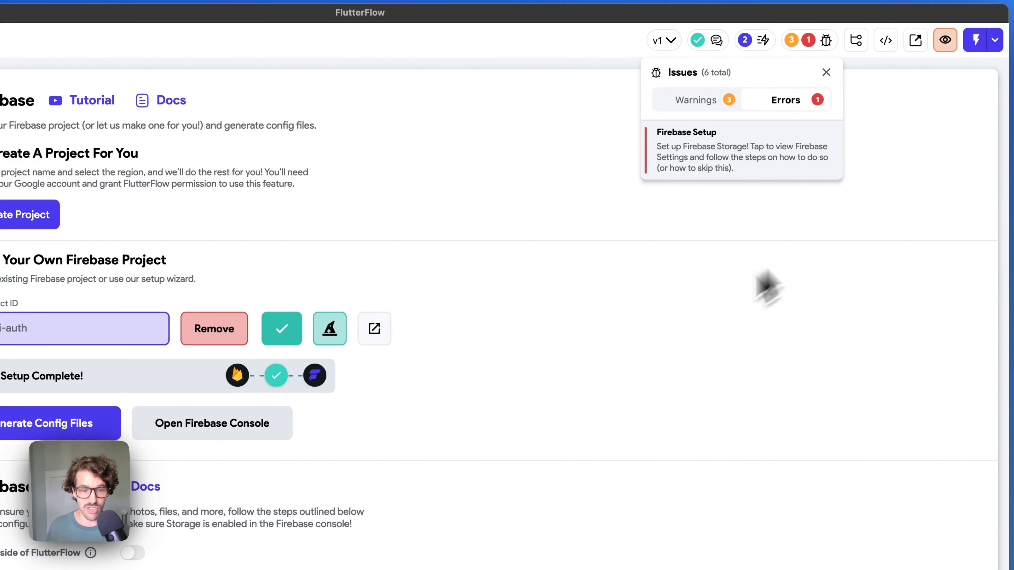
- Deploy the Firebase Storage rules and confirm the deployment
{"action": "left_click", "coordinate": [770, 283]}
{"action": "scroll", "coordinate": [616, 313], "scroll_direction": "down", "scroll_amount": 10}
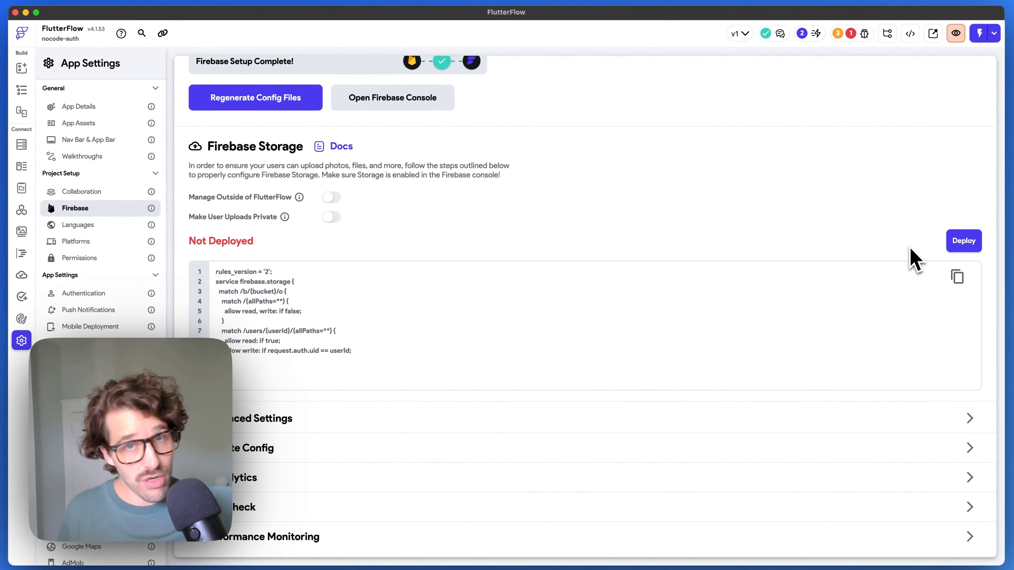
{"action": "left_click", "coordinate": [964, 241]}
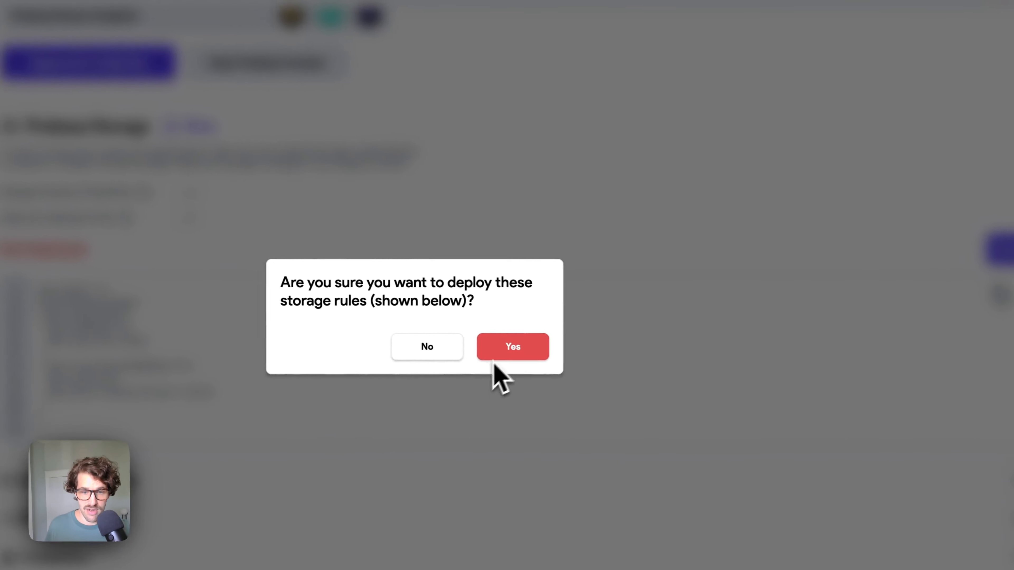
{"action": "left_click", "coordinate": [510, 350]}
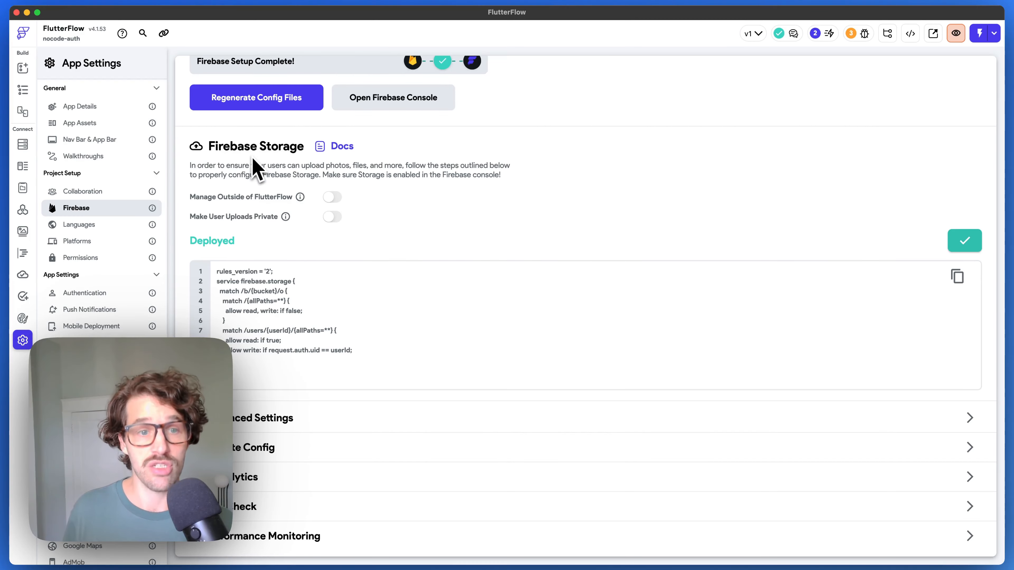
- Deploy the Firestore rules from the Firestore settings and confirm with Deploy Now
{"action": "left_click", "coordinate": [23, 144]}
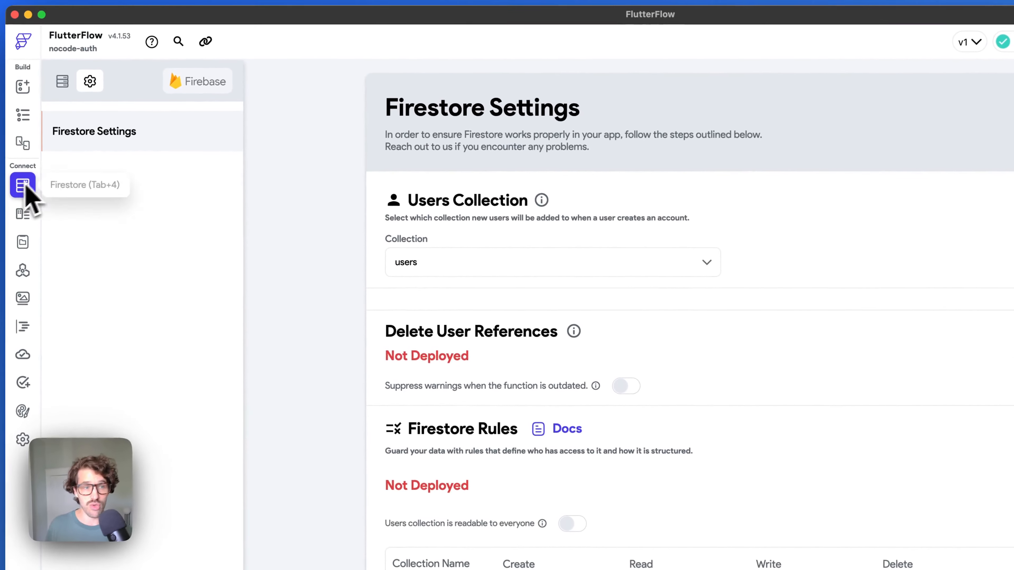
{"action": "scroll", "coordinate": [423, 240], "scroll_direction": "down", "scroll_amount": 5}
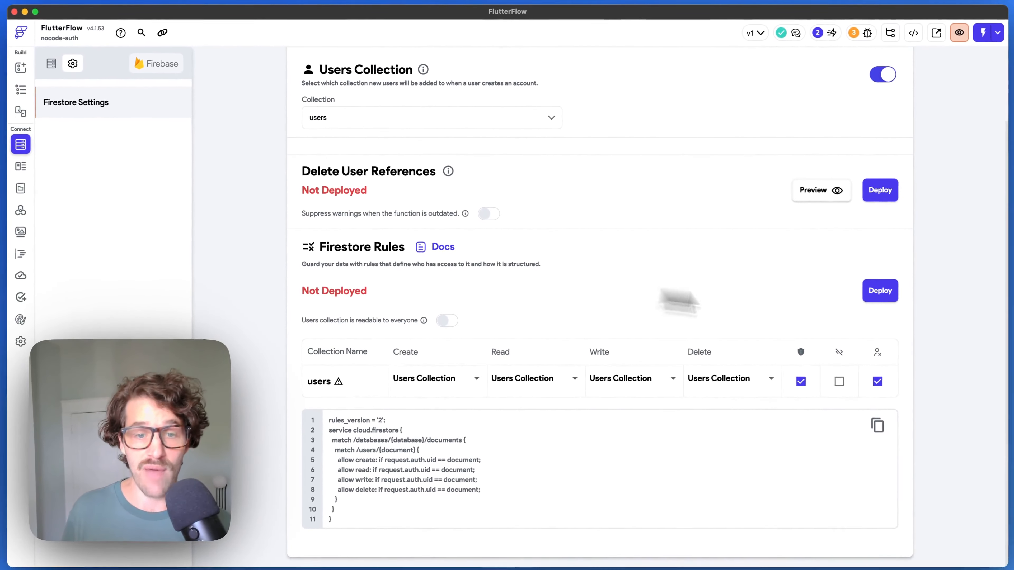
{"action": "left_click", "coordinate": [891, 292]}
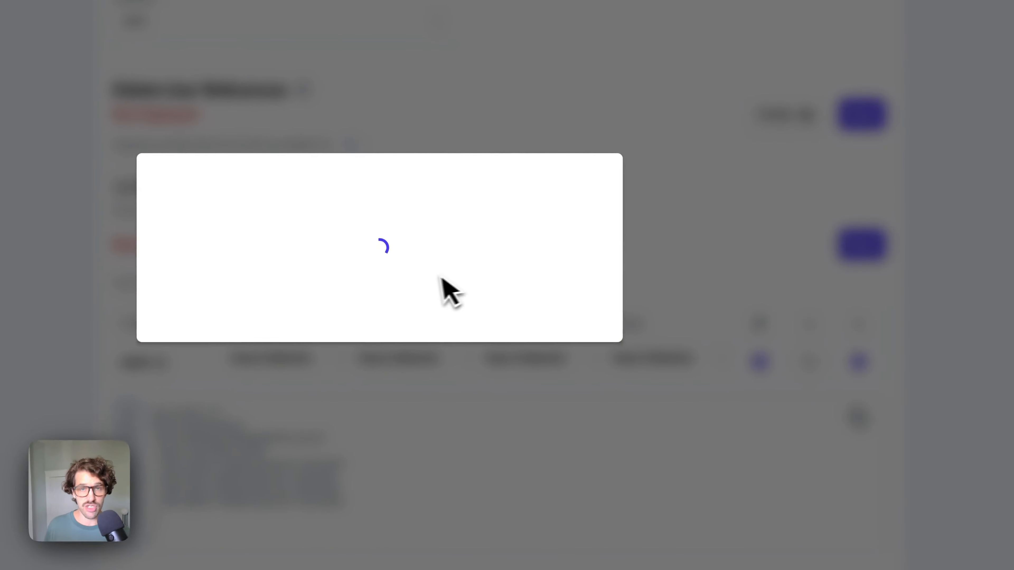
{"action": "left_click", "coordinate": [577, 459]}
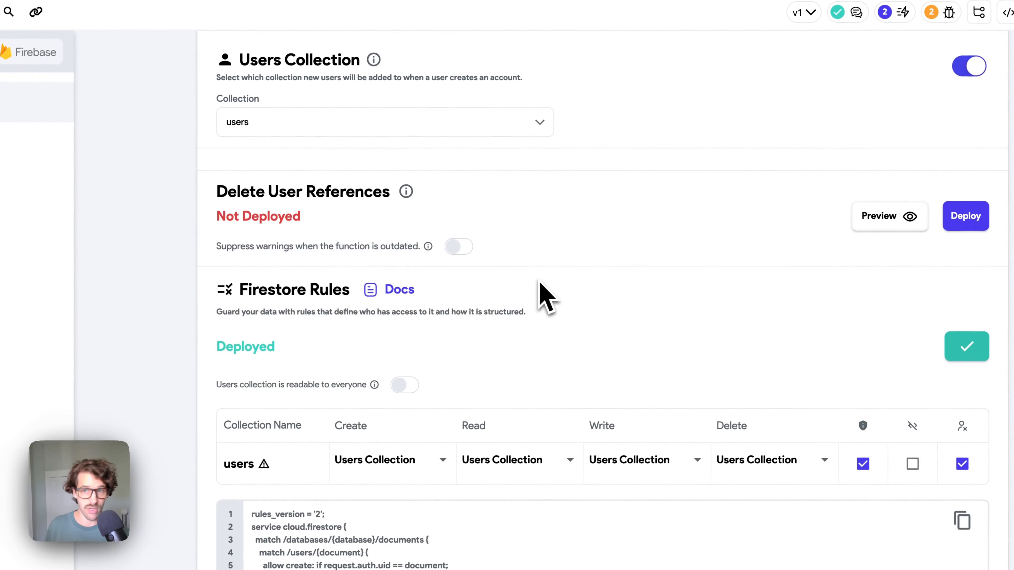
- Select the authentication_1 page and bring up the run options
{"action": "left_click", "coordinate": [17, 114]}
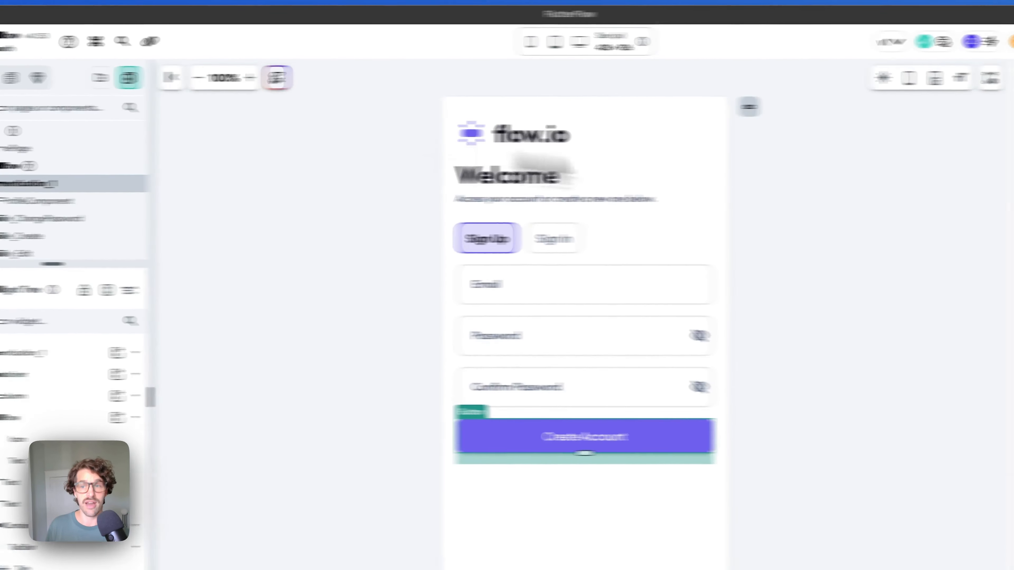
{"action": "left_click", "coordinate": [714, 240]}
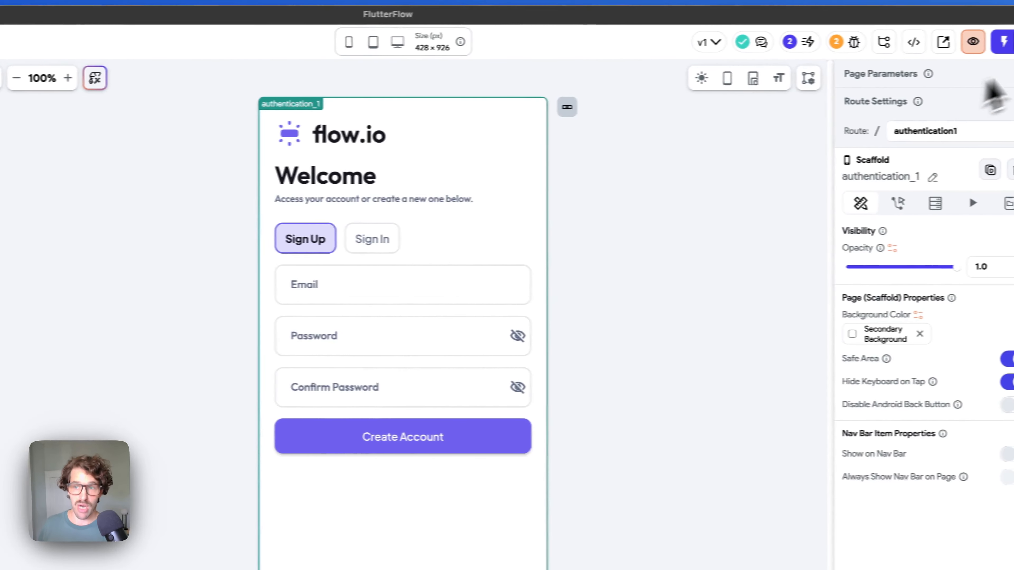
{"action": "left_click", "coordinate": [998, 42]}
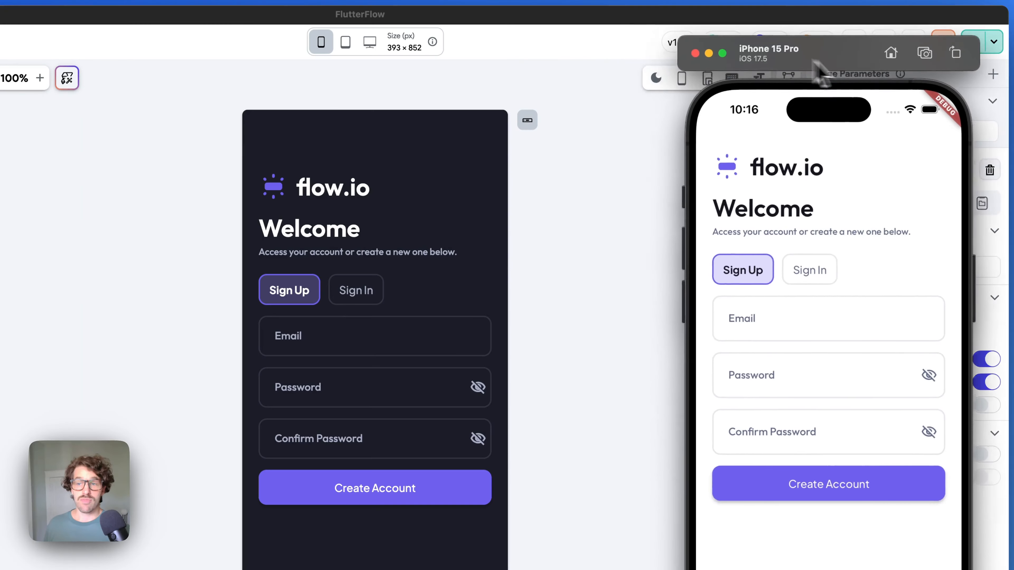
- Reposition the iPhone 15 Pro simulator window and show FlutterFlow's Test, Run & Publish options
{"action": "left_click_drag", "start_coordinate": [891, 79], "coordinate": [884, 78]}
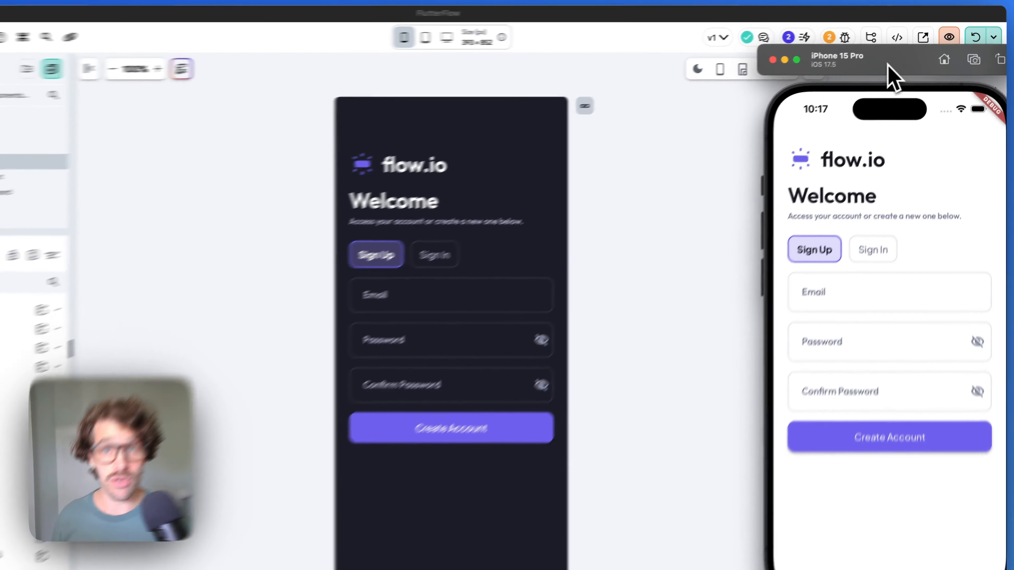
{"action": "left_click_drag", "start_coordinate": [902, 56], "coordinate": [902, 69]}
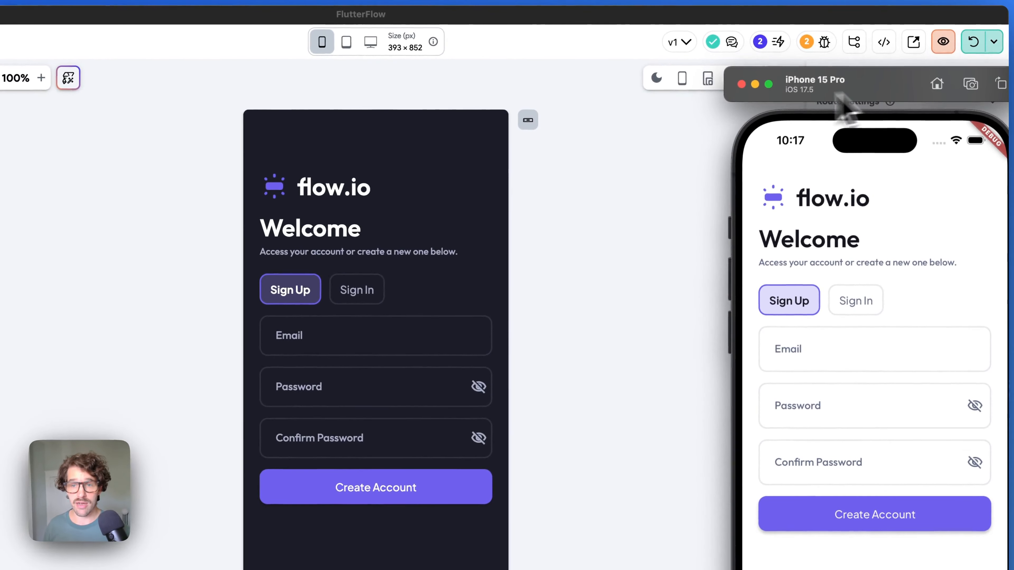
{"action": "left_click", "coordinate": [768, 89]}
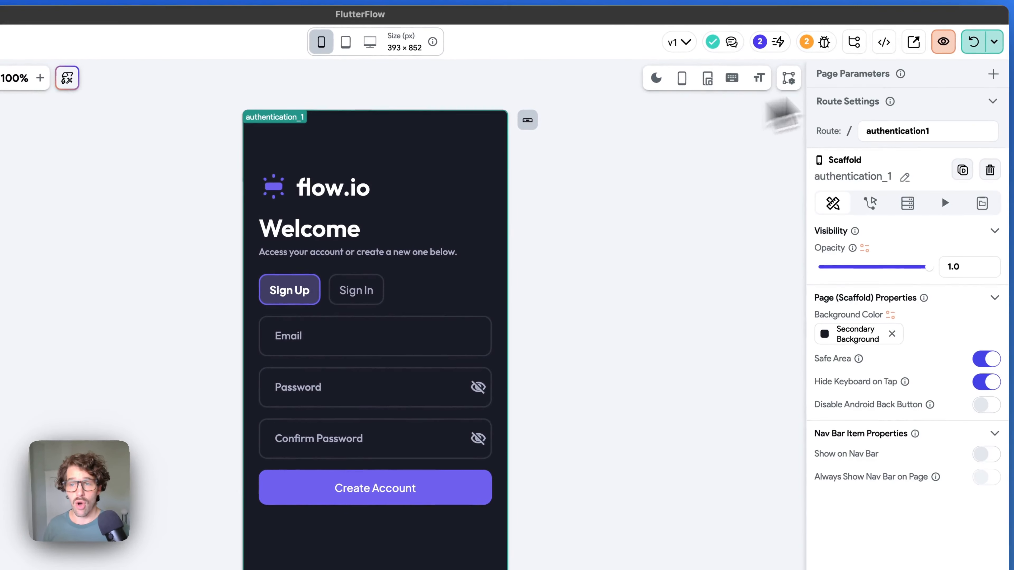
{"action": "left_click", "coordinate": [994, 42]}
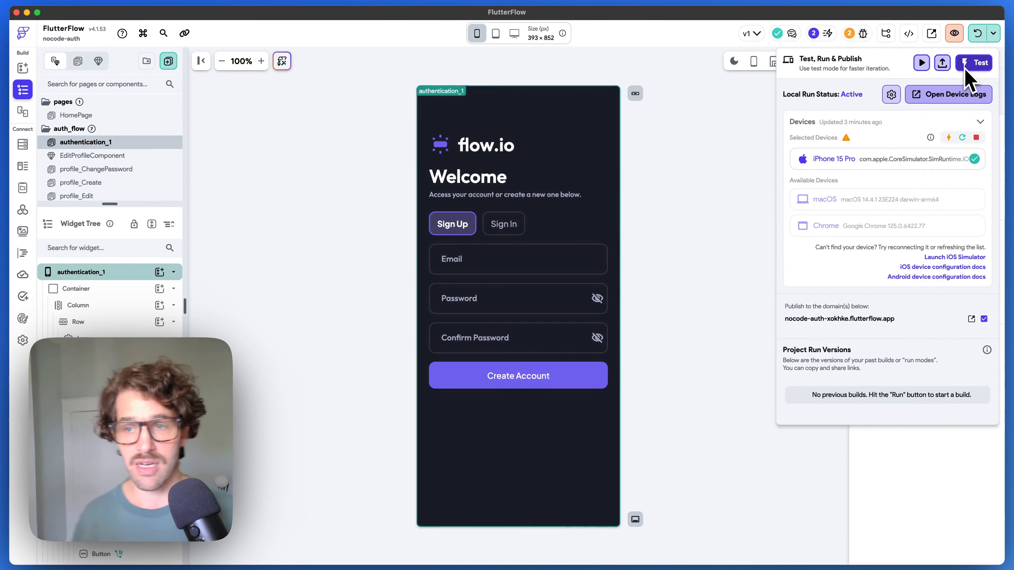
- In the simulator, enter a test e-mail, password and password confirmation, then create the account
{"action": "key", "text": "super+Tab"}
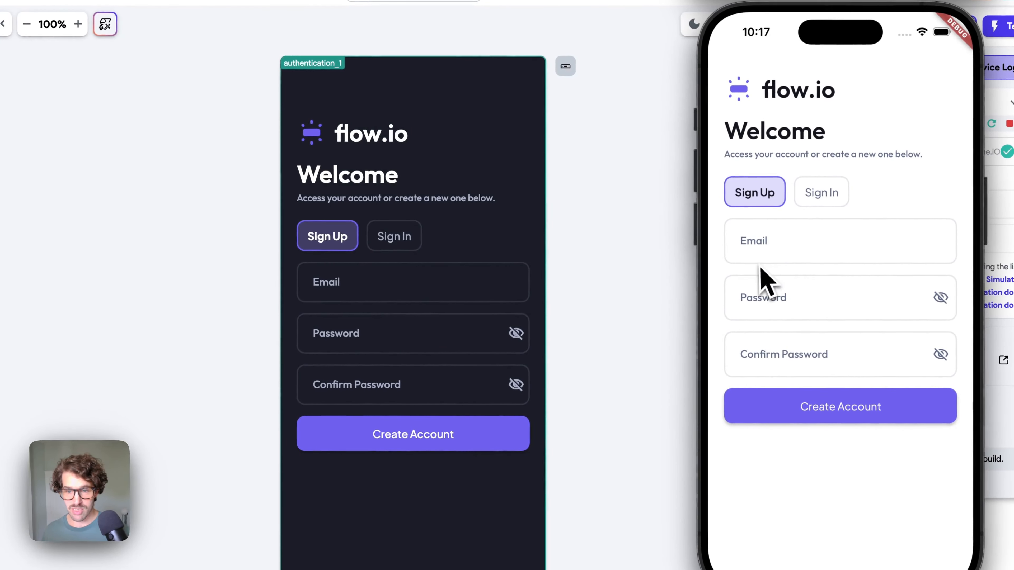
{"action": "left_click", "coordinate": [788, 249]}
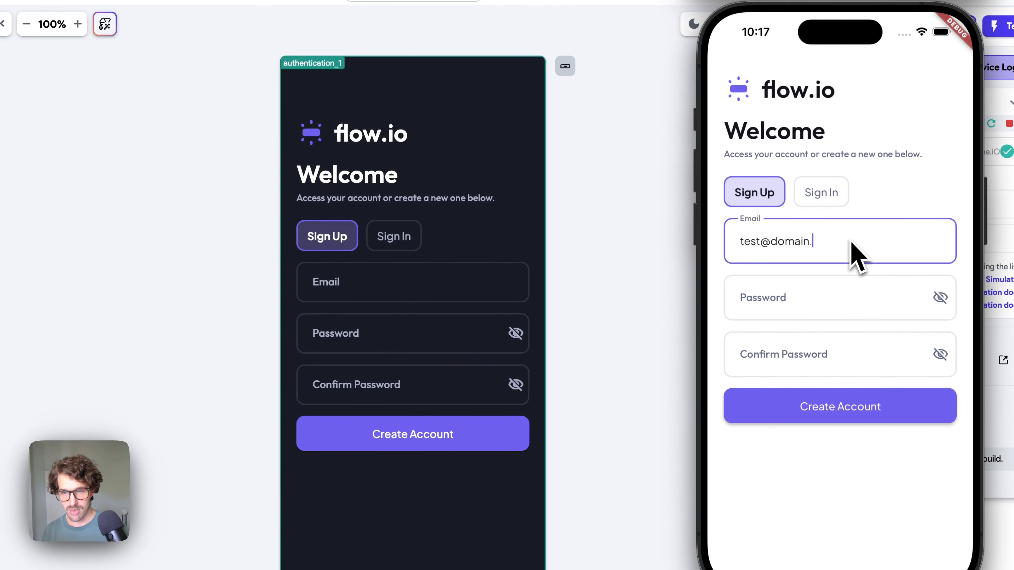
{"action": "key", "text": "Tab"}
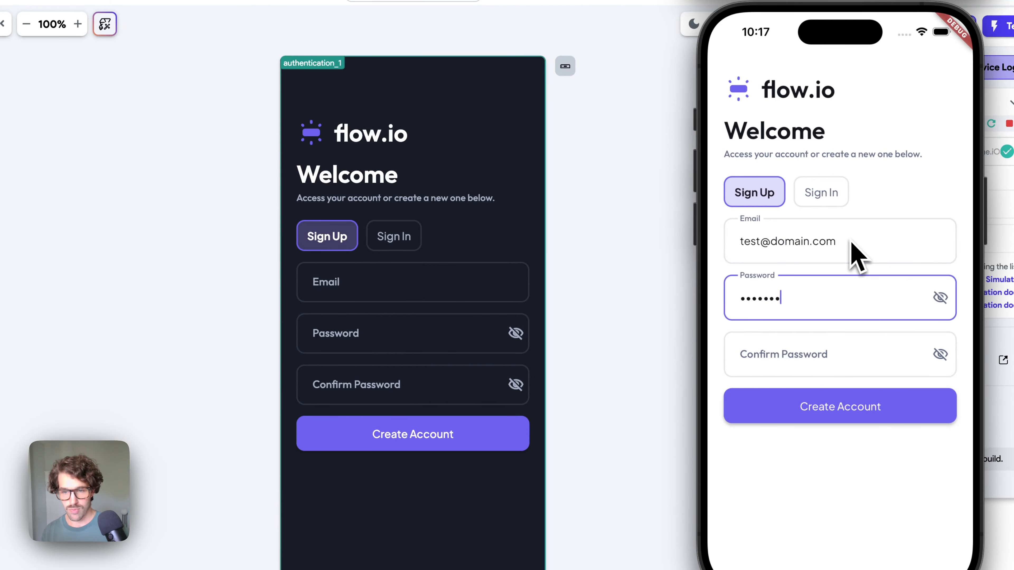
{"action": "key", "text": "Tab"}
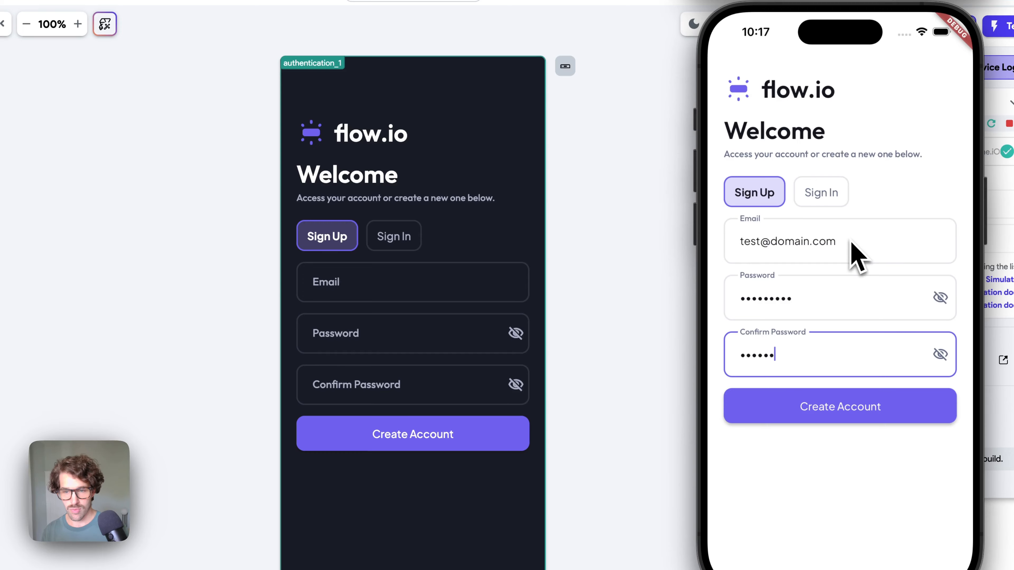
{"action": "left_click", "coordinate": [846, 415]}
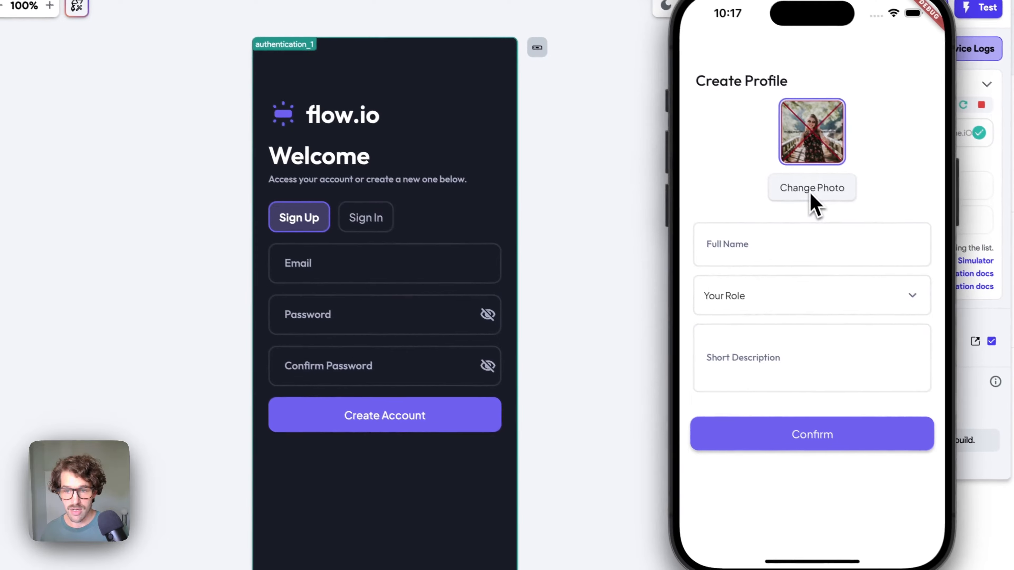
- In the simulator, pick a profile photo from the library after granting full photo access, then start the full name
{"action": "left_click", "coordinate": [840, 209]}
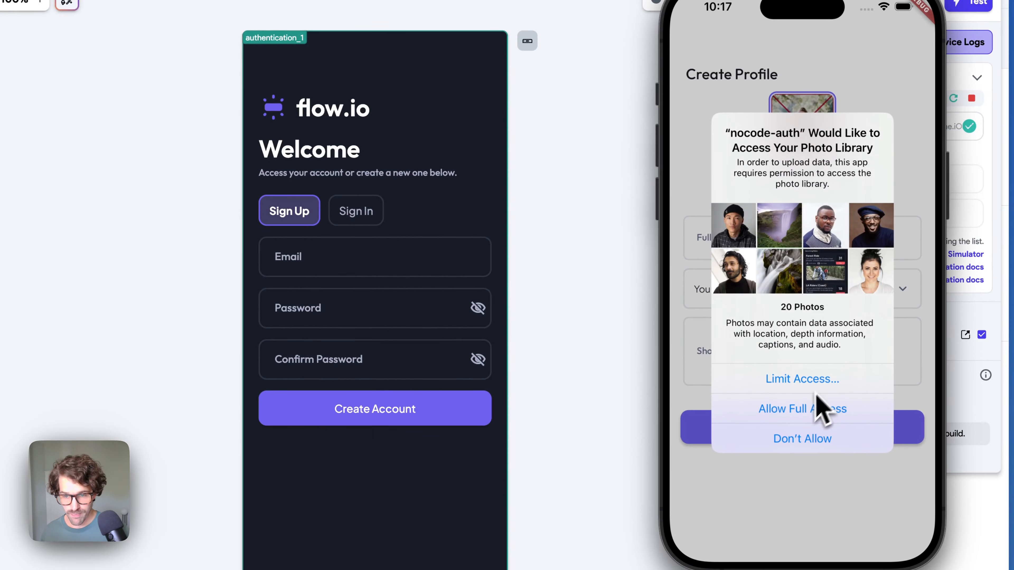
{"action": "left_click", "coordinate": [801, 411]}
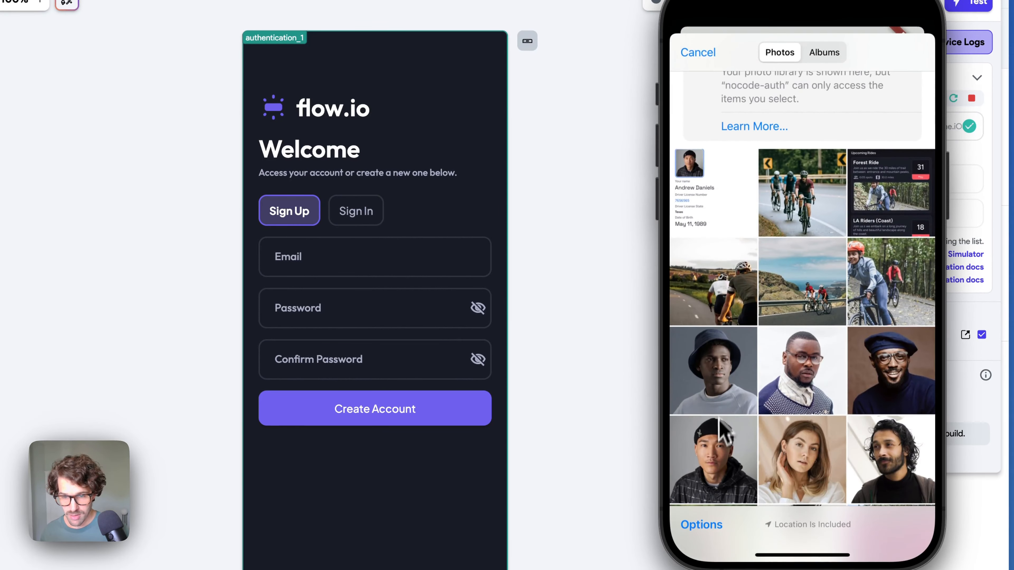
{"action": "left_click", "coordinate": [721, 423]}
{"action": "left_click", "coordinate": [739, 240]}
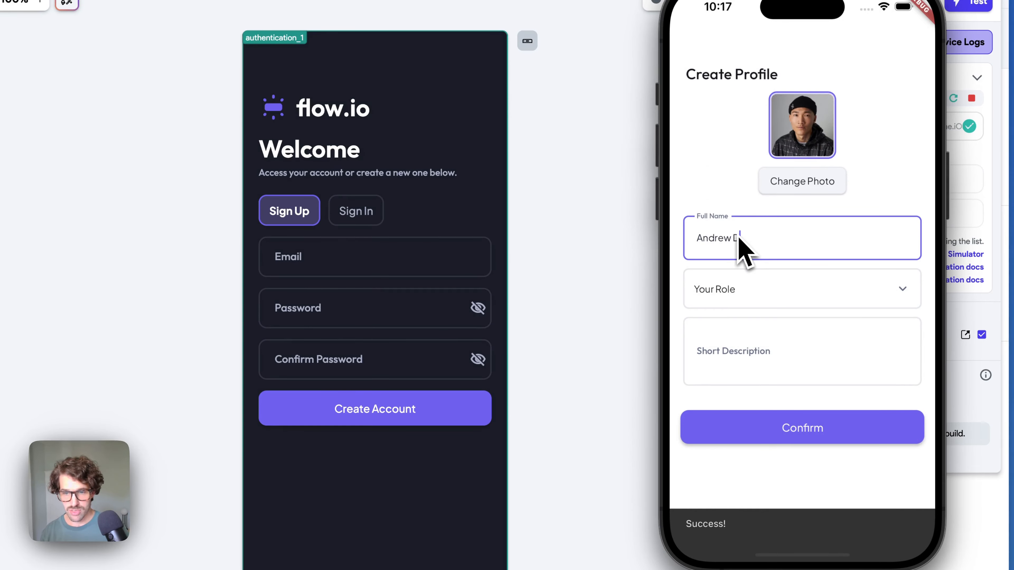
- Set the test profile's role to Owner/Founder and start entering a short description
{"action": "left_click", "coordinate": [741, 276]}
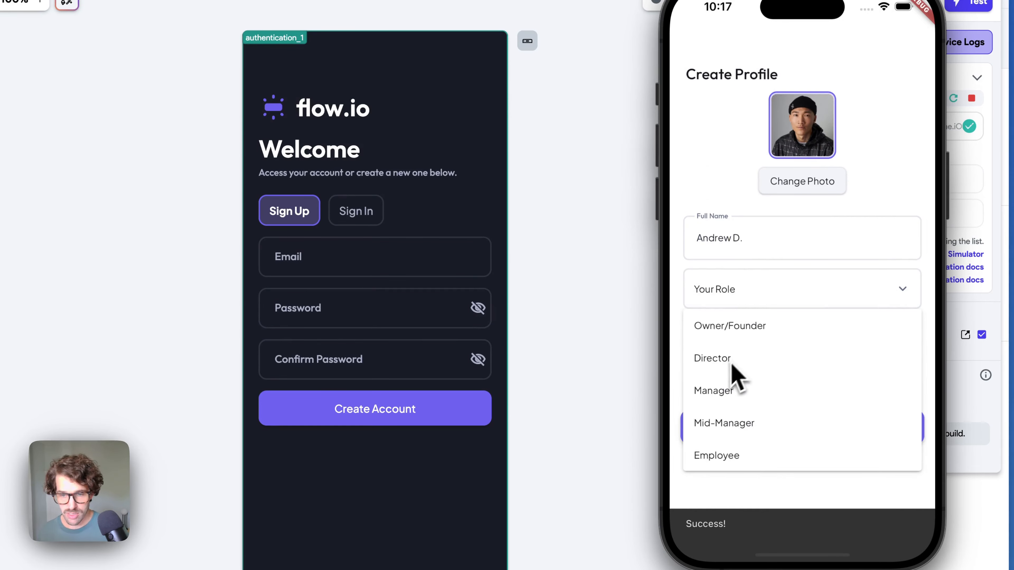
{"action": "left_click", "coordinate": [732, 366]}
{"action": "left_click", "coordinate": [743, 287]}
{"action": "left_click", "coordinate": [738, 329]}
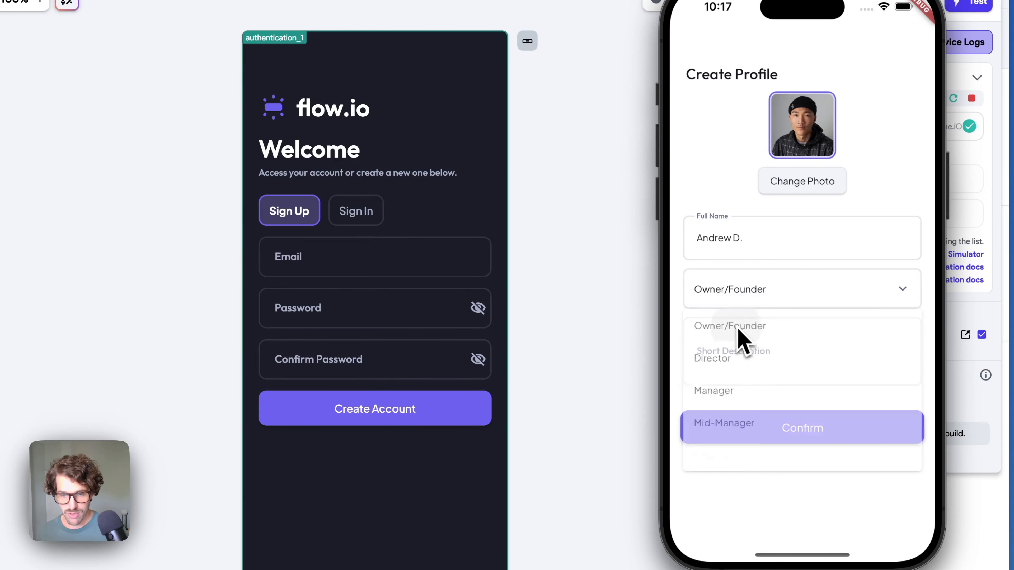
{"action": "left_click", "coordinate": [739, 357]}
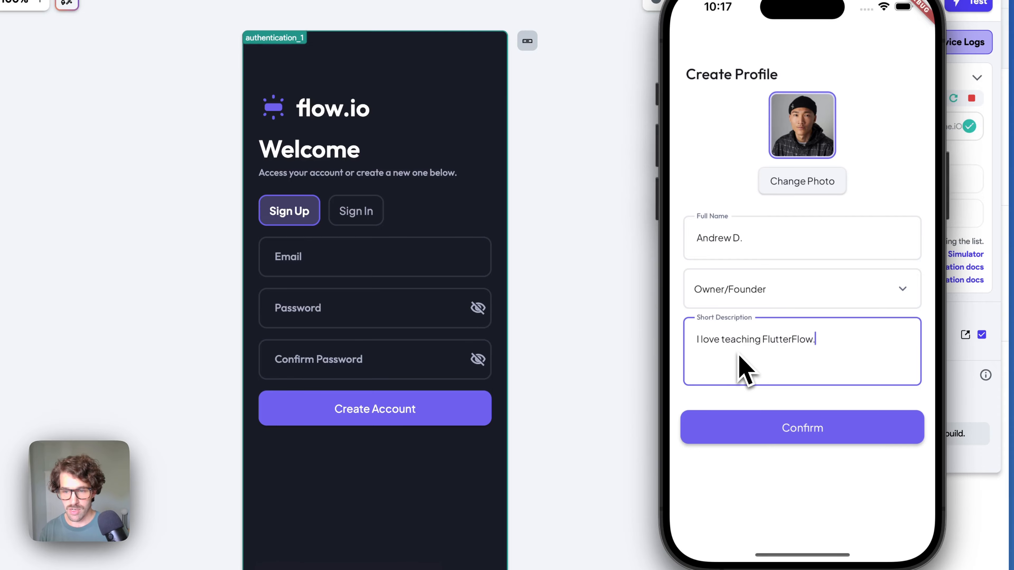
- Confirm the new profile and preview My Profile in dark mode, then light mode
{"action": "left_click", "coordinate": [810, 434]}
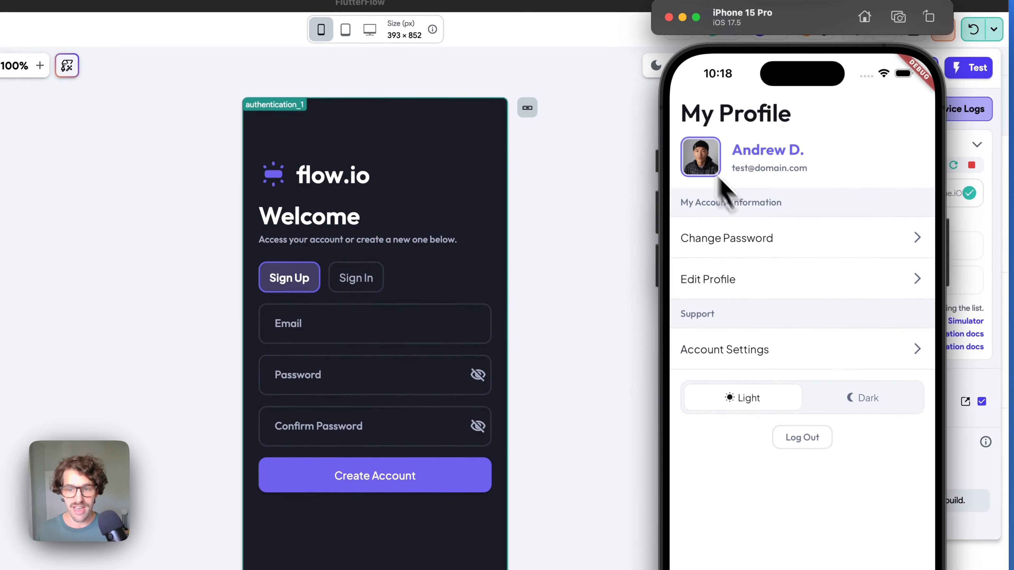
{"action": "left_click", "coordinate": [843, 399]}
{"action": "left_click", "coordinate": [750, 400]}
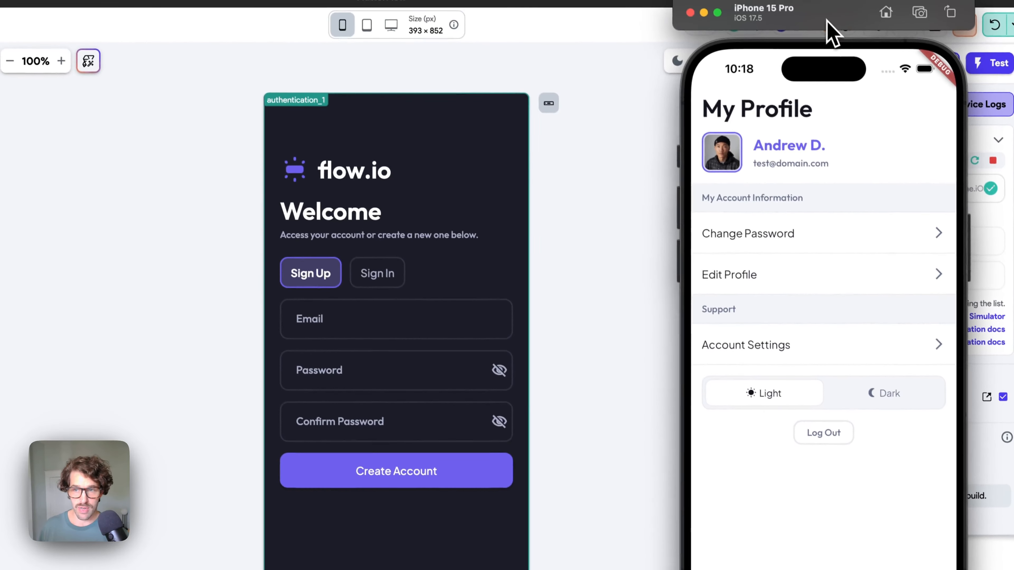
- Put the simulator away and select the authentication_1 sign-up page on the canvas
{"action": "left_click_drag", "start_coordinate": [804, 19], "coordinate": [806, 35]}
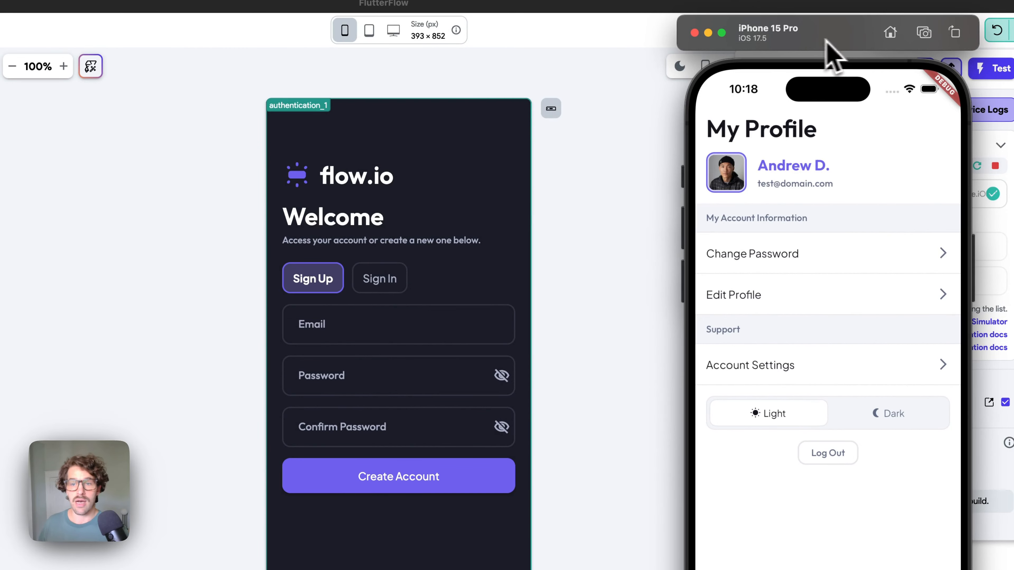
{"action": "left_click", "coordinate": [709, 32]}
{"action": "left_click", "coordinate": [399, 534]}
{"action": "left_click", "coordinate": [386, 489]}
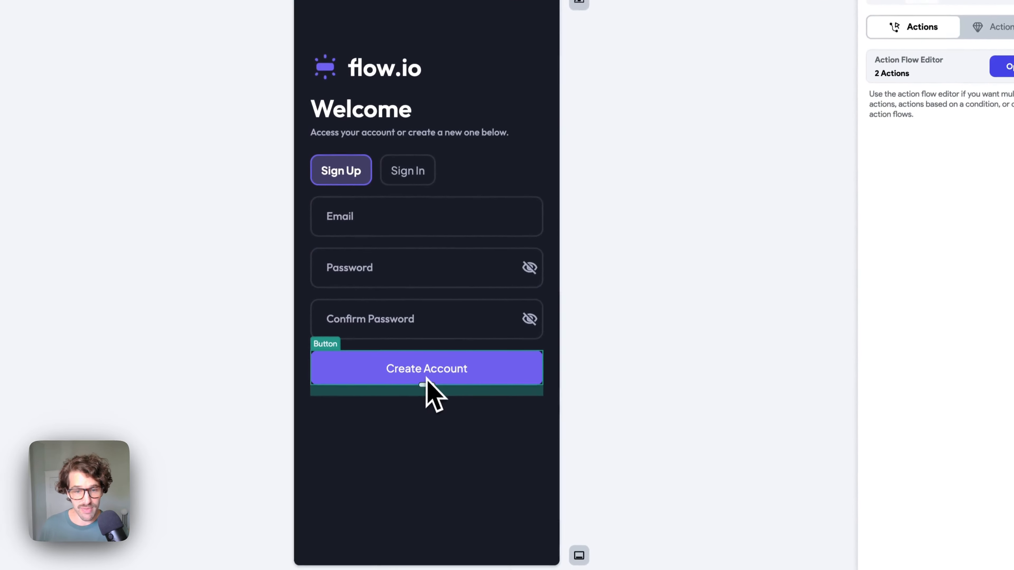
{"action": "left_click", "coordinate": [1004, 62]}
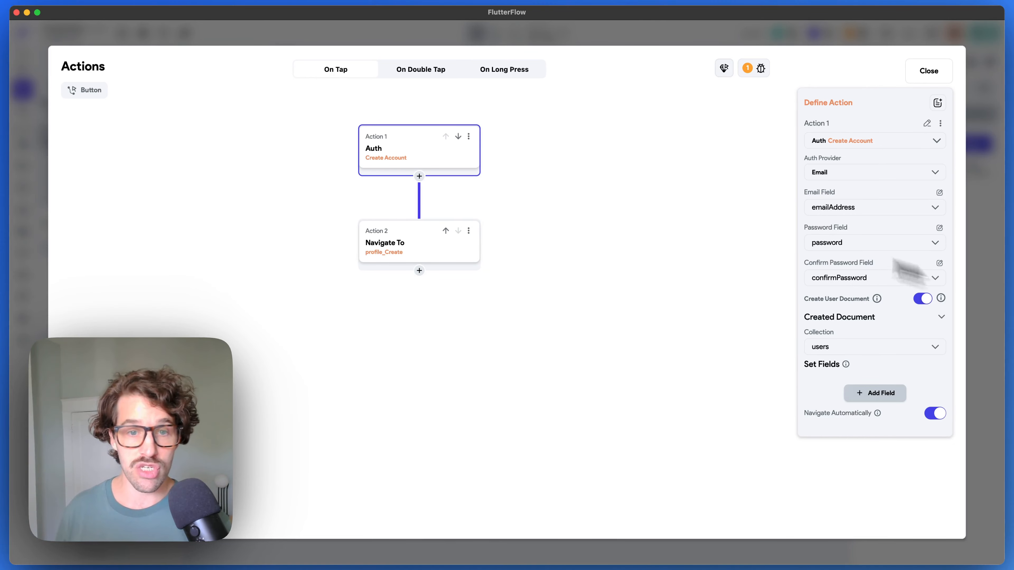
{"action": "left_click", "coordinate": [875, 393]}
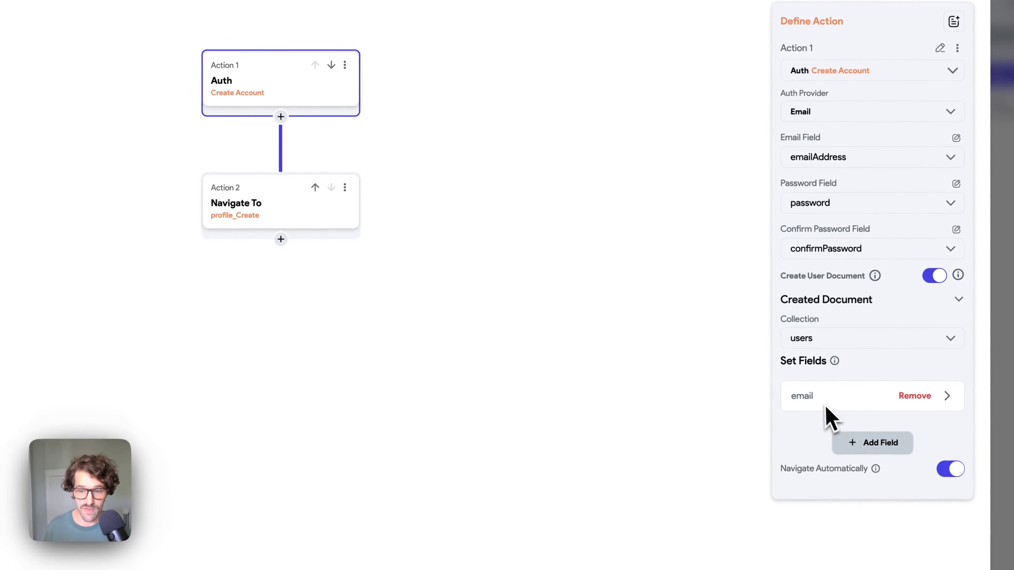
{"action": "left_click", "coordinate": [846, 410]}
{"action": "left_click", "coordinate": [843, 451]}
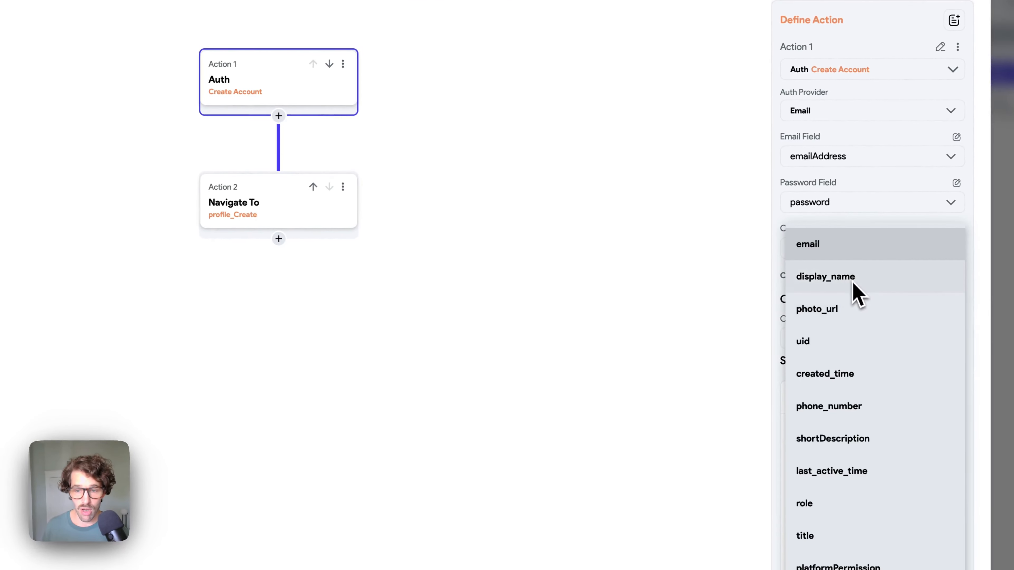
{"action": "left_click", "coordinate": [857, 295]}
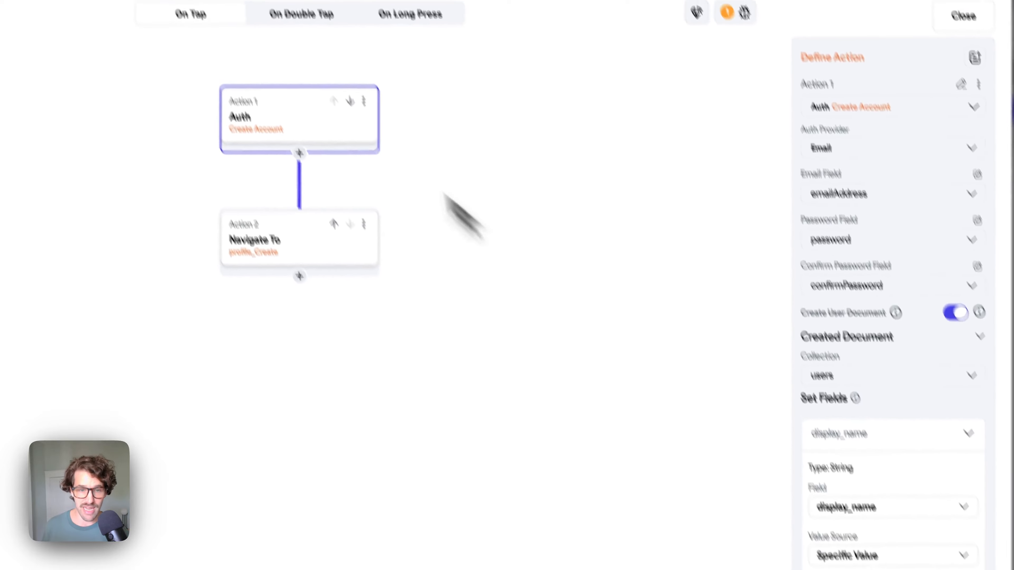
{"action": "mouse_move", "coordinate": [922, 404]}
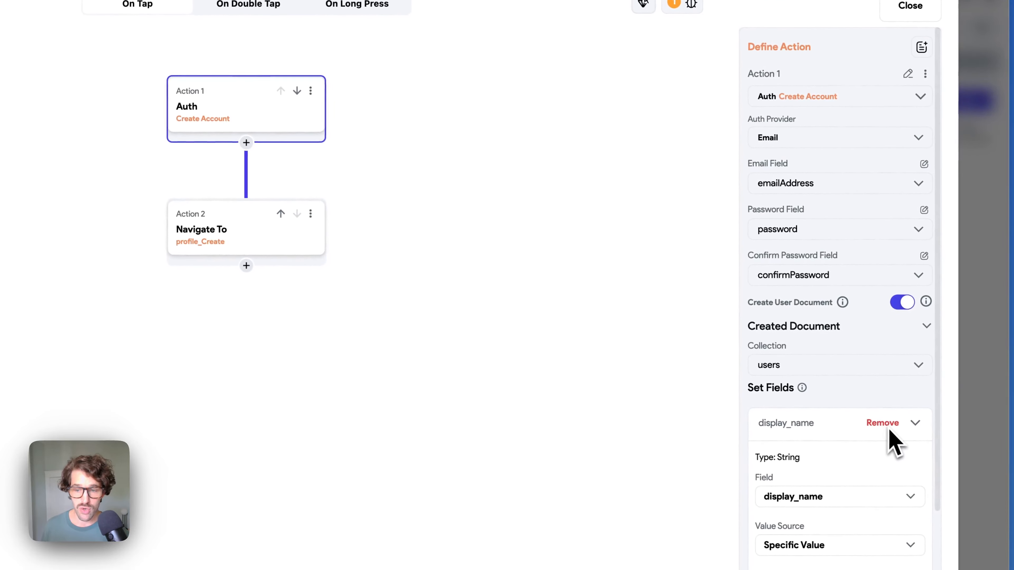
{"action": "left_click", "coordinate": [889, 427]}
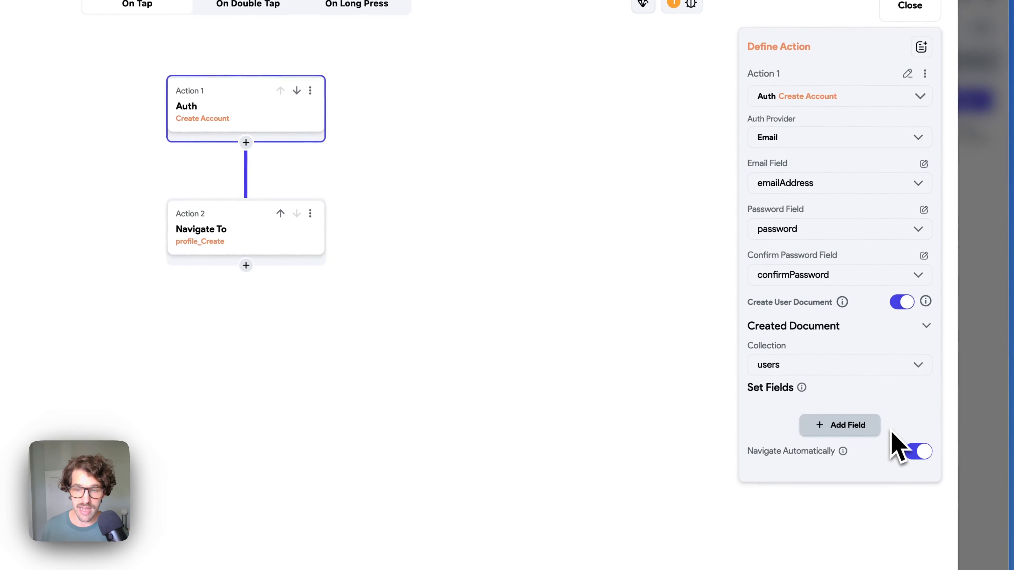
{"action": "left_click", "coordinate": [910, 5]}
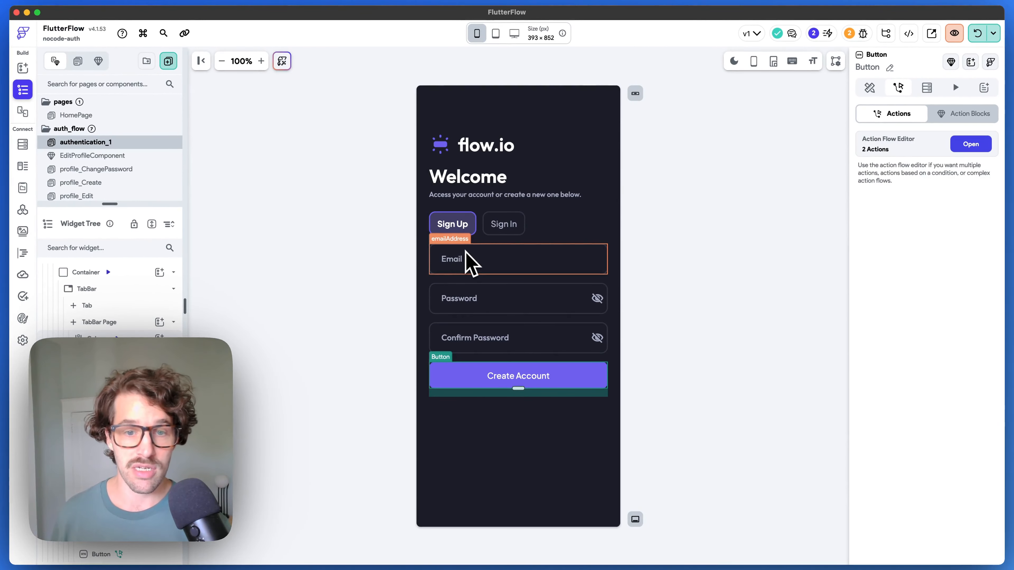
{"action": "scroll", "coordinate": [132, 167], "scroll_direction": "down", "scroll_amount": 1}
- From profile_Create, open EditProfileComponent and show the Button-Login confirm button's action flow
{"action": "left_click", "coordinate": [131, 162]}
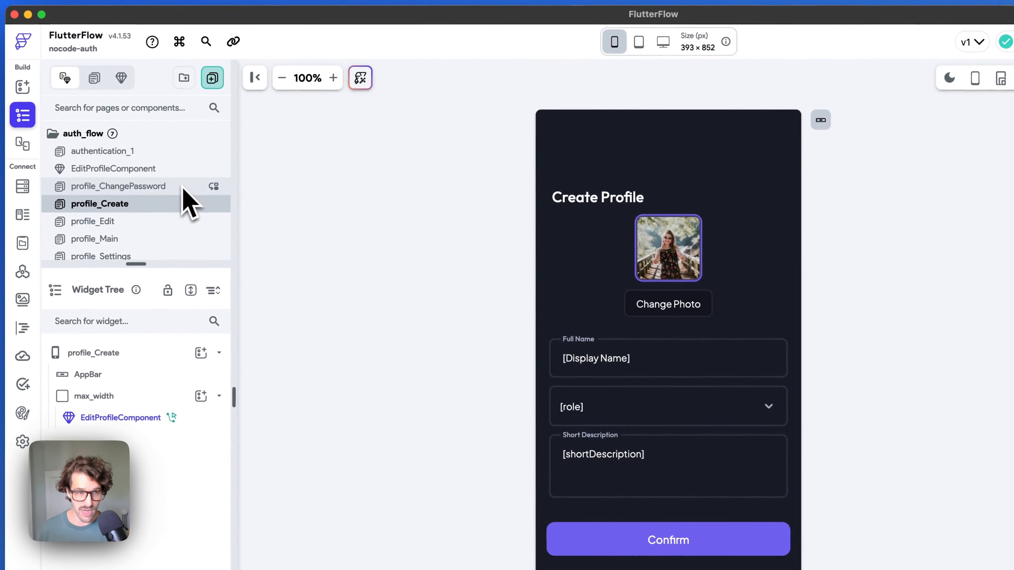
{"action": "left_click", "coordinate": [182, 171]}
{"action": "left_click", "coordinate": [502, 401]}
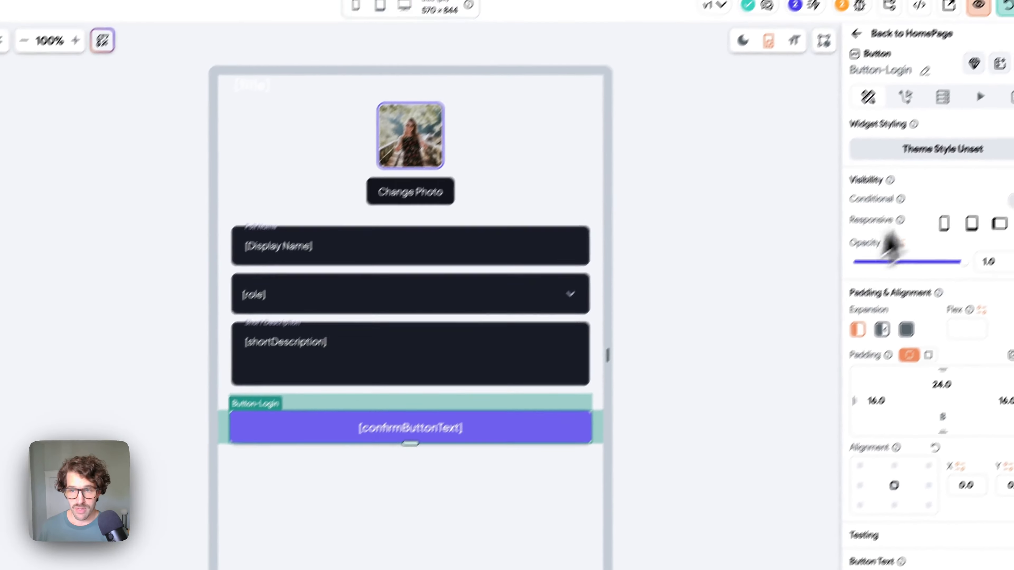
{"action": "left_click", "coordinate": [906, 97]}
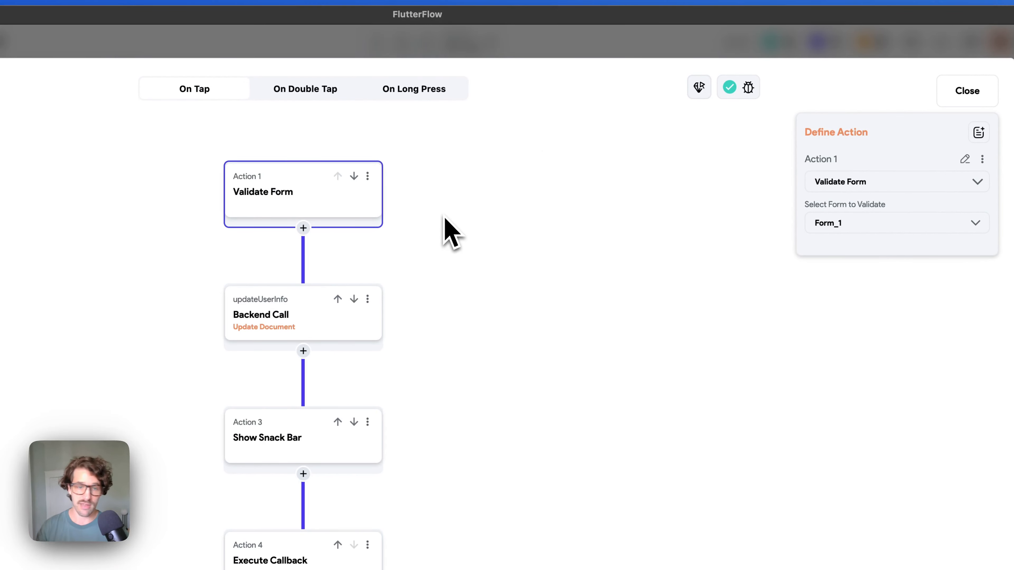
- Inspect the updateUserInfo call's display_name mapping and photo_url's If/Then/Else conditional value
{"action": "left_click", "coordinate": [307, 316]}
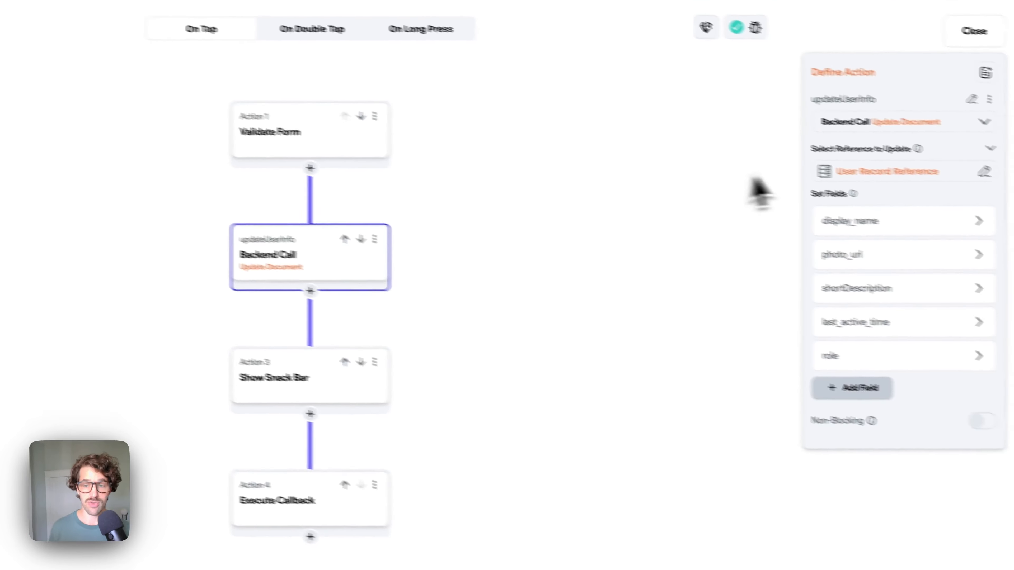
{"action": "left_click", "coordinate": [826, 203]}
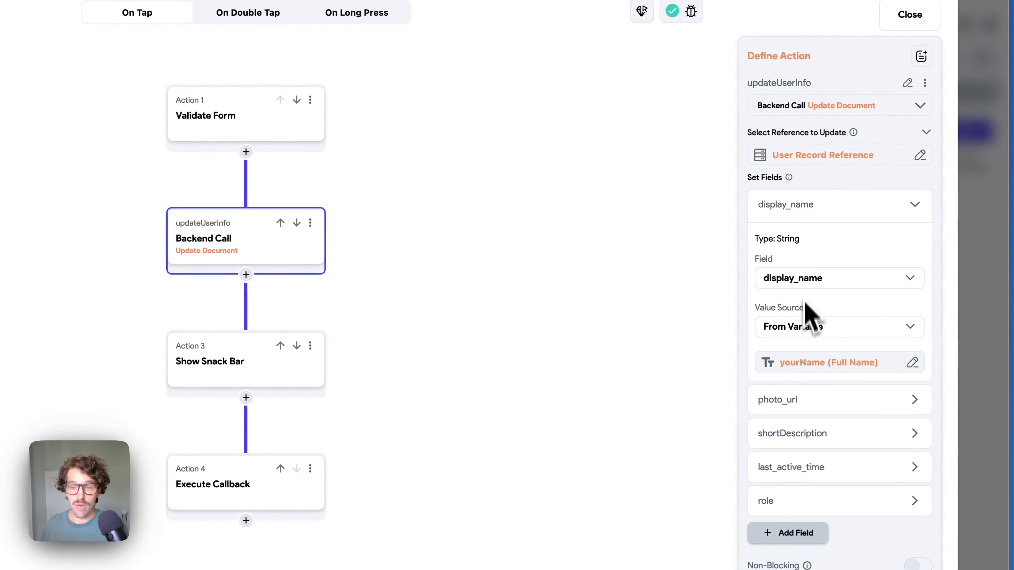
{"action": "left_click", "coordinate": [811, 216]}
{"action": "left_click", "coordinate": [796, 240]}
{"action": "left_click", "coordinate": [798, 242]}
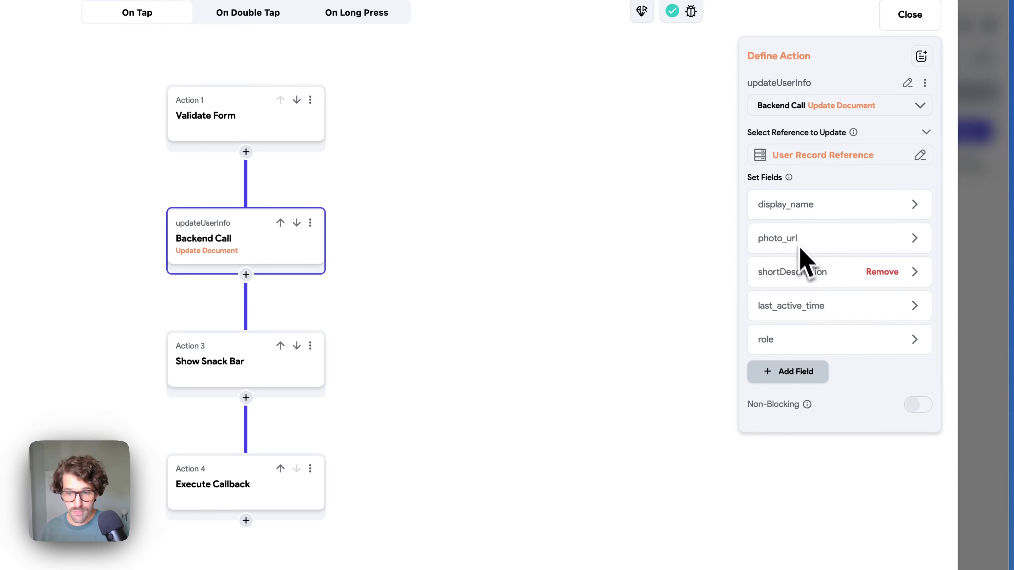
{"action": "left_click", "coordinate": [800, 239]}
{"action": "left_click", "coordinate": [818, 394]}
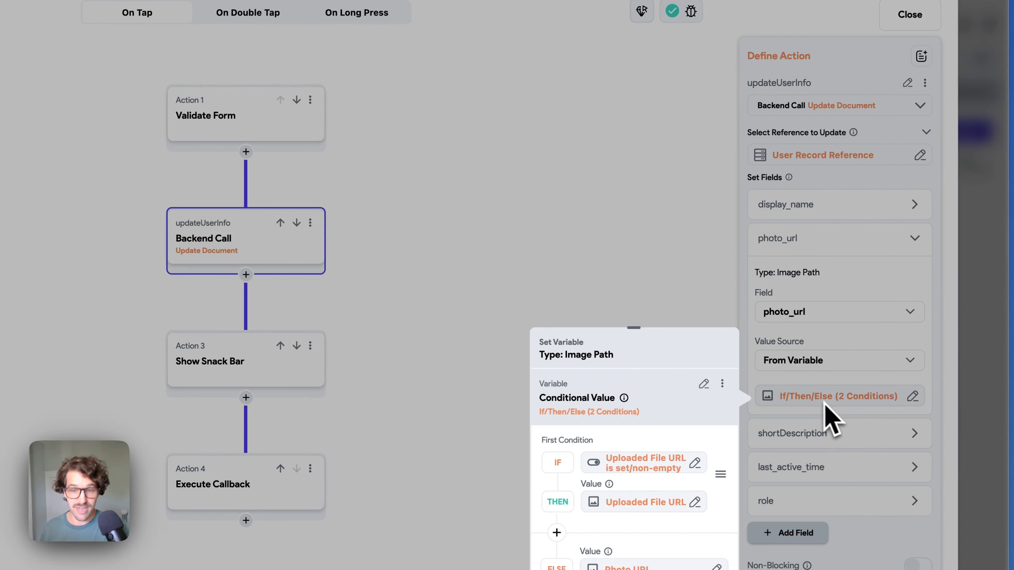
{"action": "scroll", "coordinate": [619, 417], "scroll_direction": "down", "scroll_amount": 2}
{"action": "scroll", "coordinate": [618, 417], "scroll_direction": "up", "scroll_amount": 2}
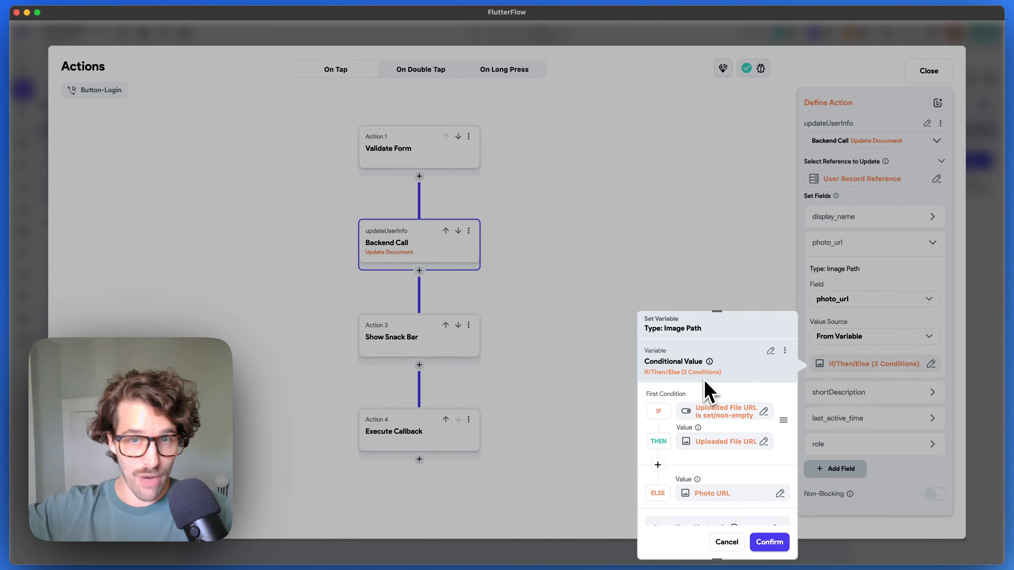
{"action": "scroll", "coordinate": [728, 439], "scroll_direction": "down", "scroll_amount": 3}
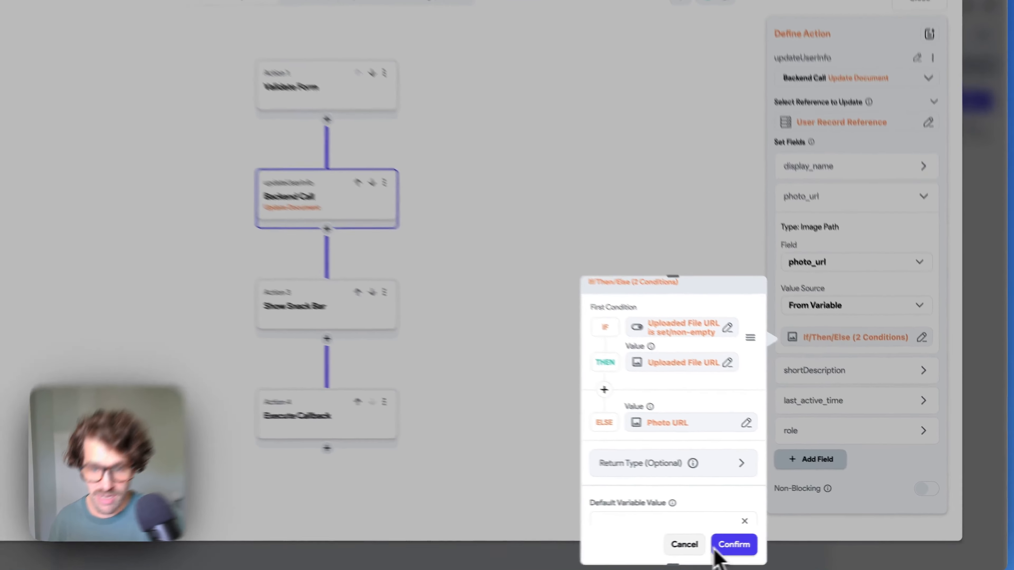
{"action": "left_click", "coordinate": [769, 542]}
- Check the shortDescription, last_active_time and role mappings, then close the action flow editor
{"action": "left_click", "coordinate": [862, 394]}
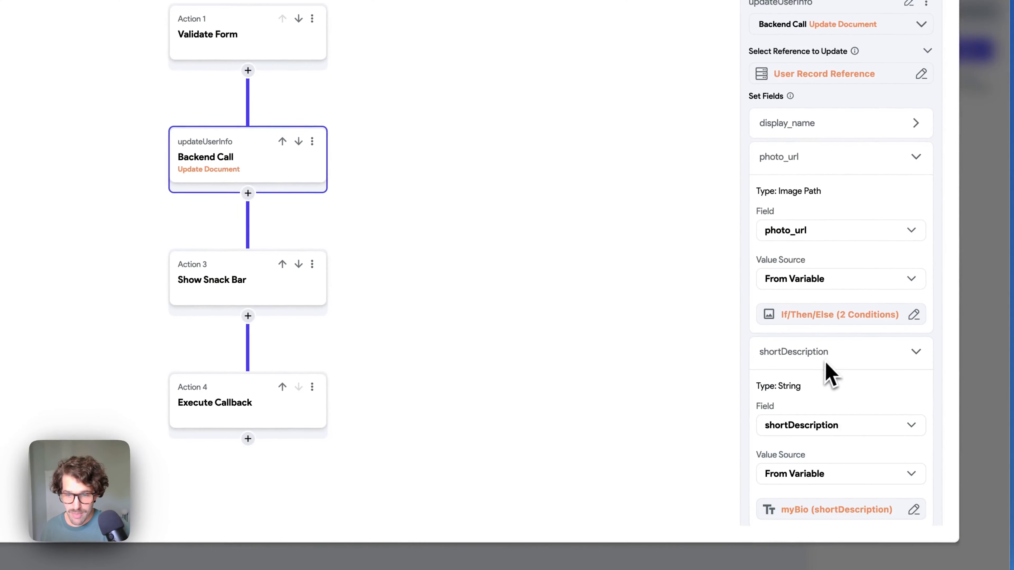
{"action": "scroll", "coordinate": [827, 372], "scroll_direction": "down", "scroll_amount": 3}
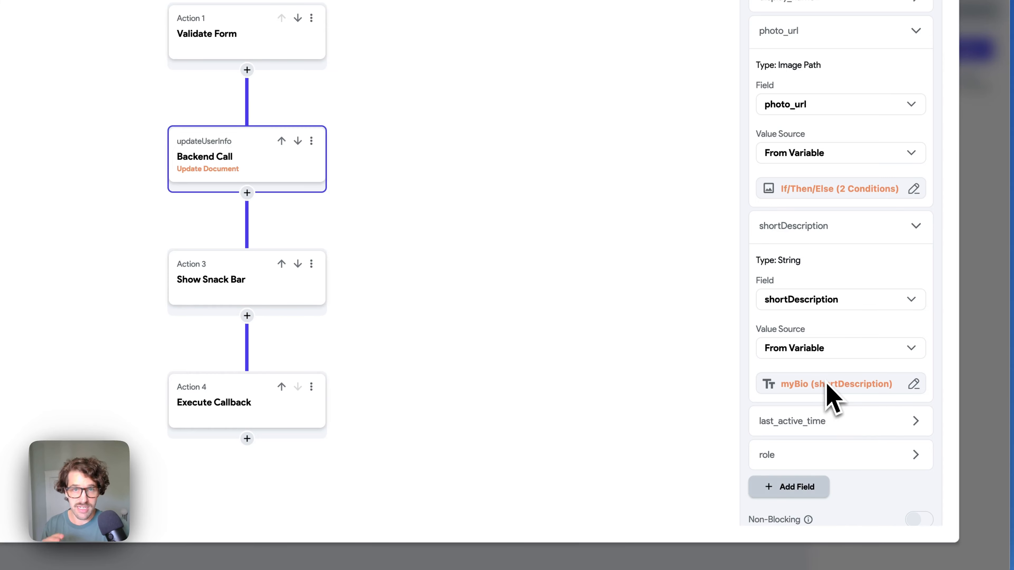
{"action": "left_click", "coordinate": [811, 422]}
{"action": "scroll", "coordinate": [810, 415], "scroll_direction": "down", "scroll_amount": 3}
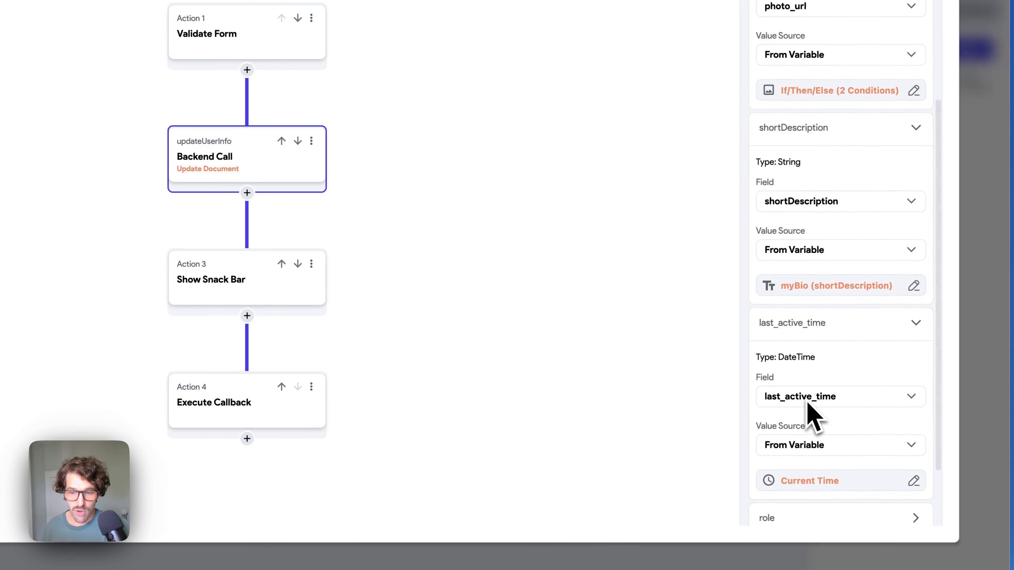
{"action": "scroll", "coordinate": [807, 401], "scroll_direction": "down", "scroll_amount": 1}
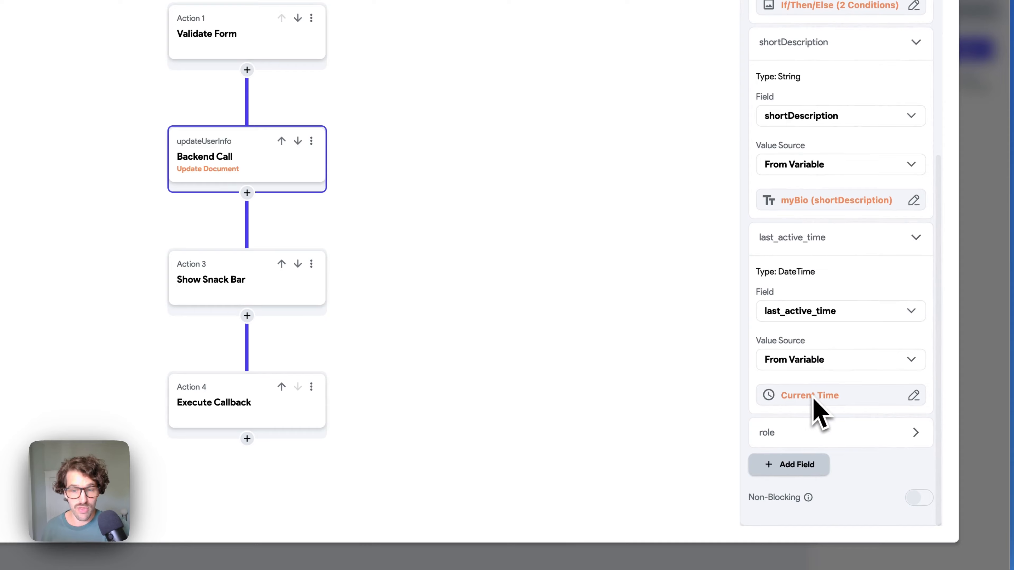
{"action": "left_click", "coordinate": [804, 252]}
{"action": "left_click", "coordinate": [782, 433]}
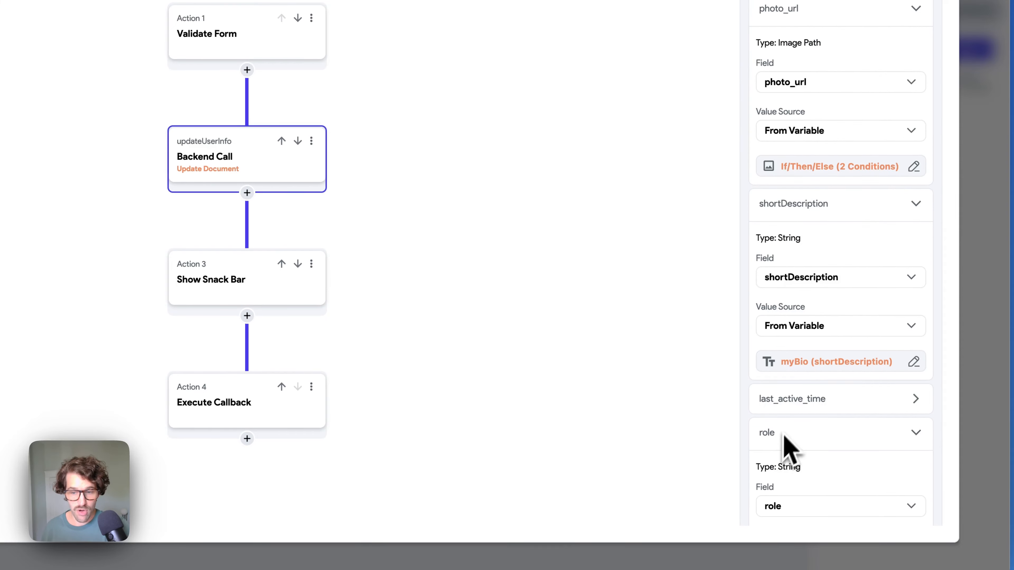
{"action": "scroll", "coordinate": [791, 435], "scroll_direction": "down", "scroll_amount": 3}
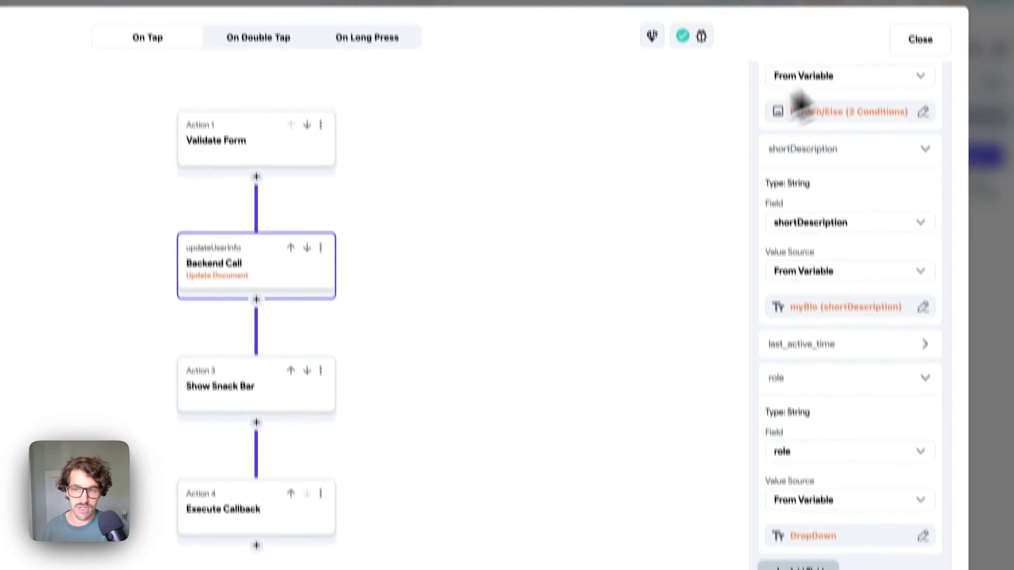
{"action": "left_click", "coordinate": [919, 39]}
- Select the role DropDown to view its Owner/Founder and Director options
{"action": "left_click", "coordinate": [295, 318]}
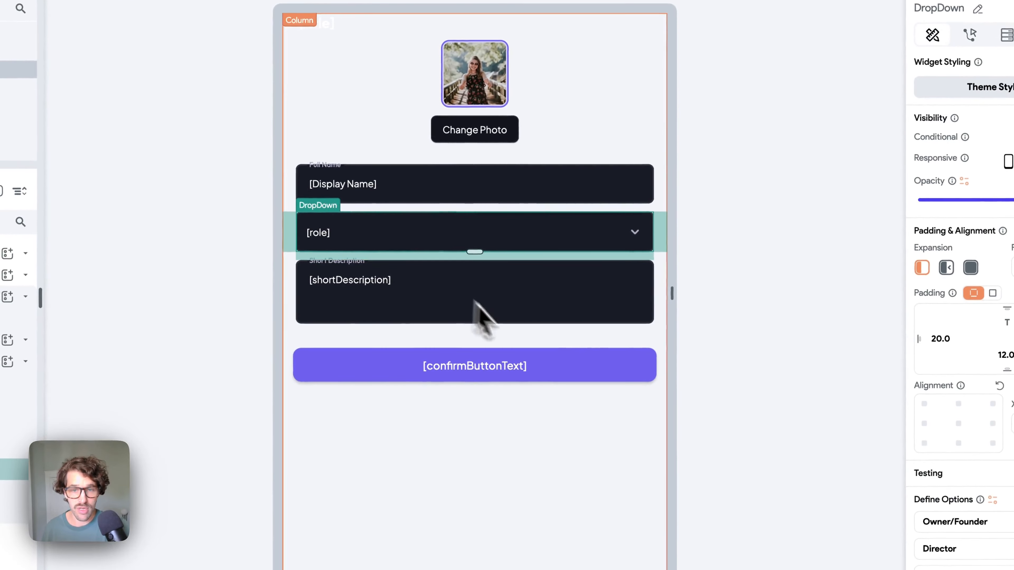